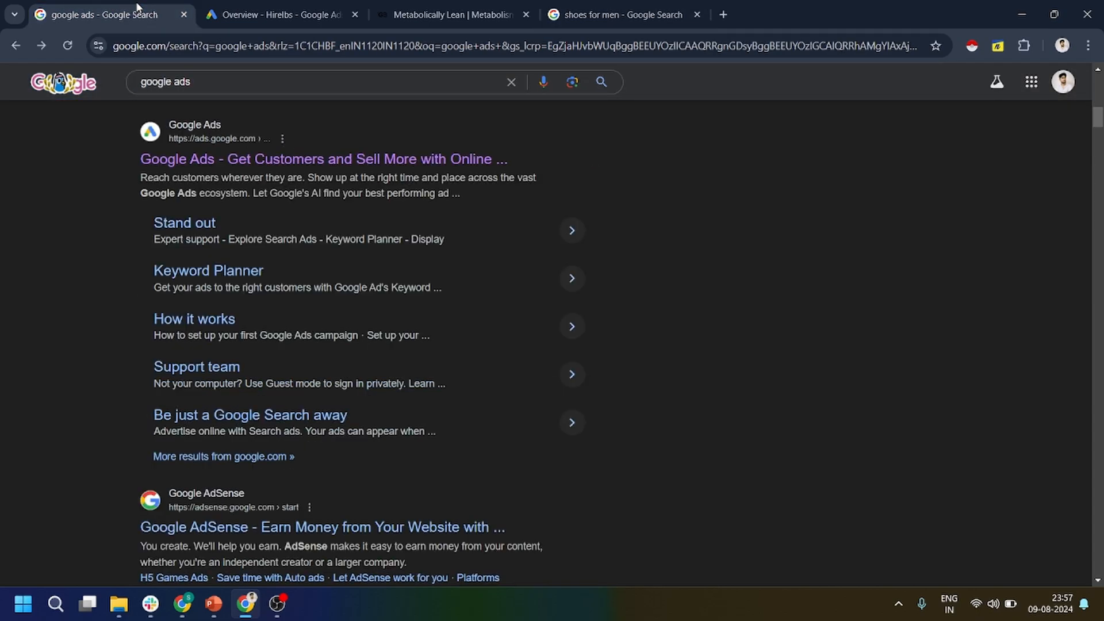
# Switch to the open Google Ads account overview and start creating a new campaign.
pyautogui.moveTo(231, 84); pyautogui.dragTo(134, 86)
pyautogui.click(21, 130)
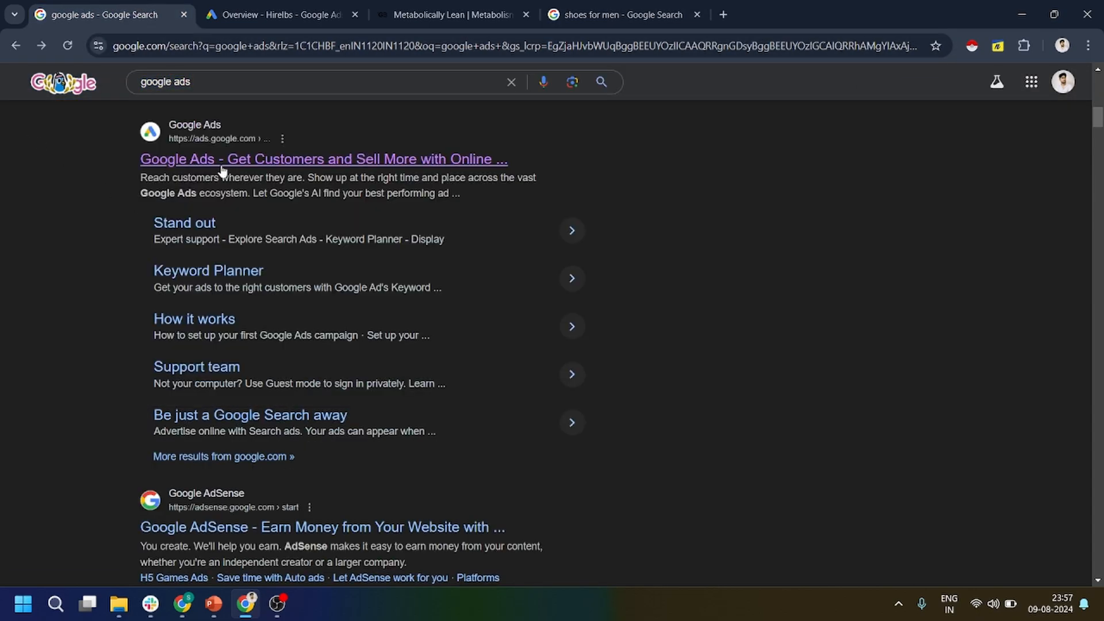
pyautogui.click(265, 22)
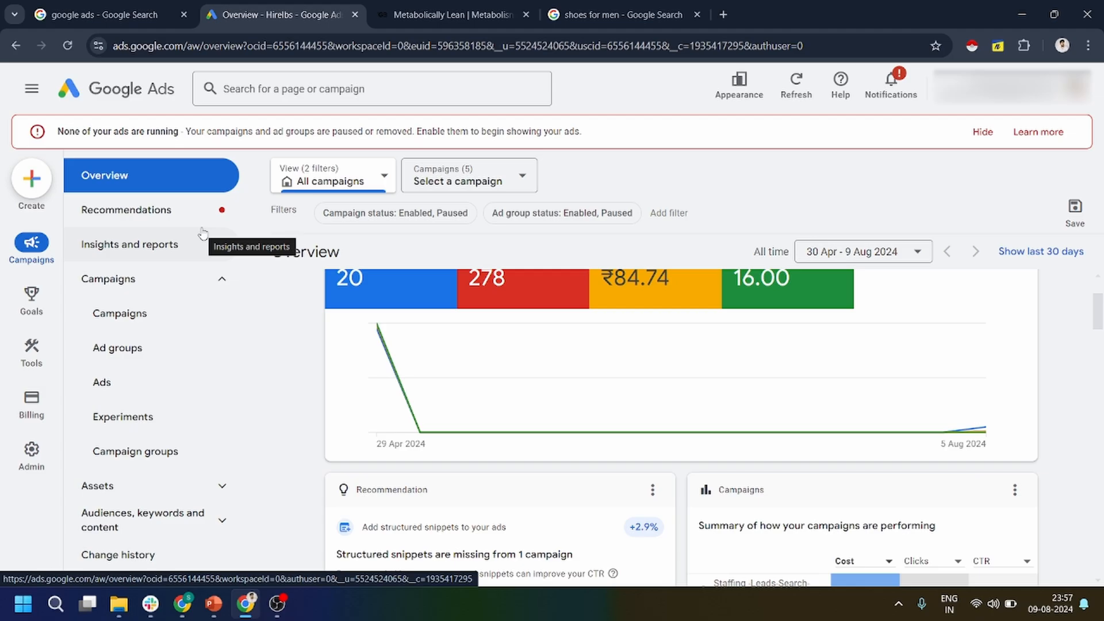
pyautogui.click(41, 193)
pyautogui.click(44, 194)
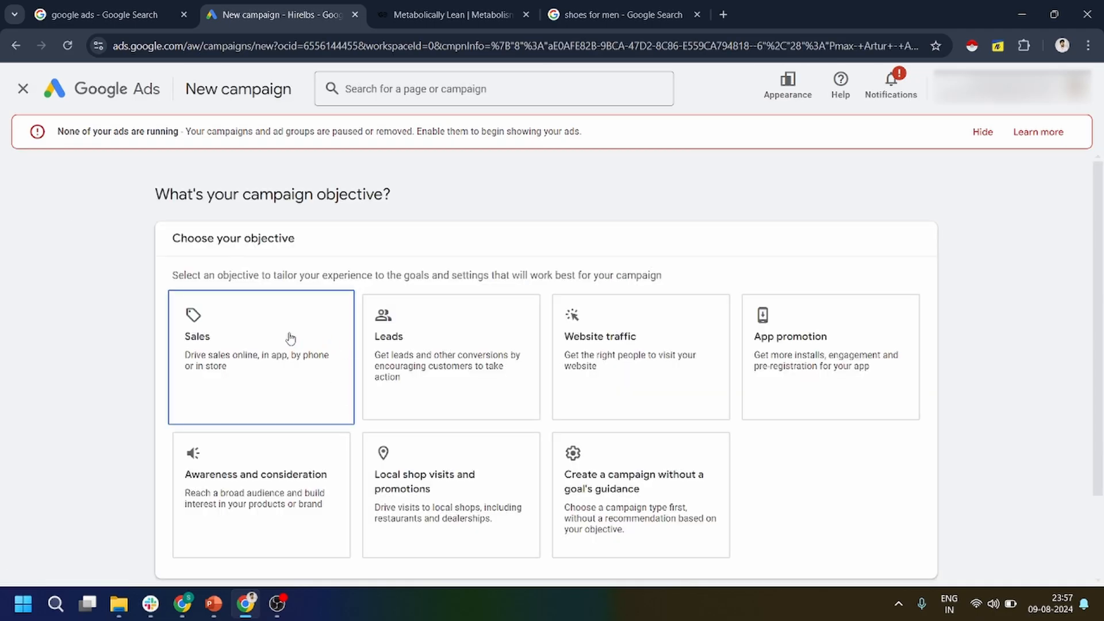
# Choose Sales as the campaign objective and continue with the account-default Purchases conversion goal.
pyautogui.click(291, 338)
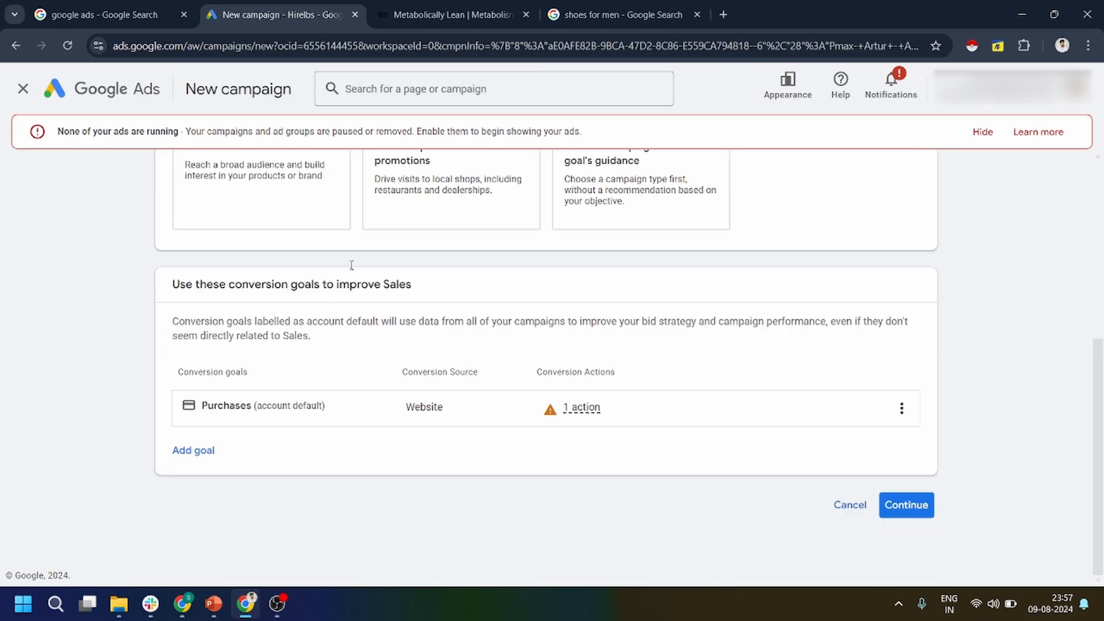
pyautogui.scroll(5, 517, 316)
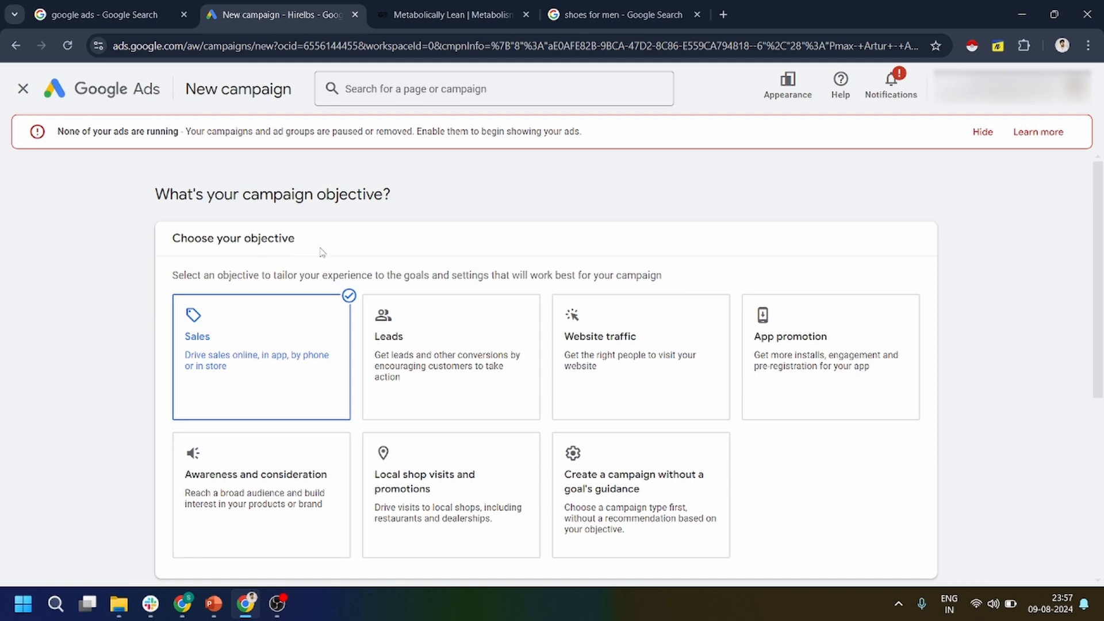
pyautogui.moveTo(321, 250); pyautogui.dragTo(173, 238)
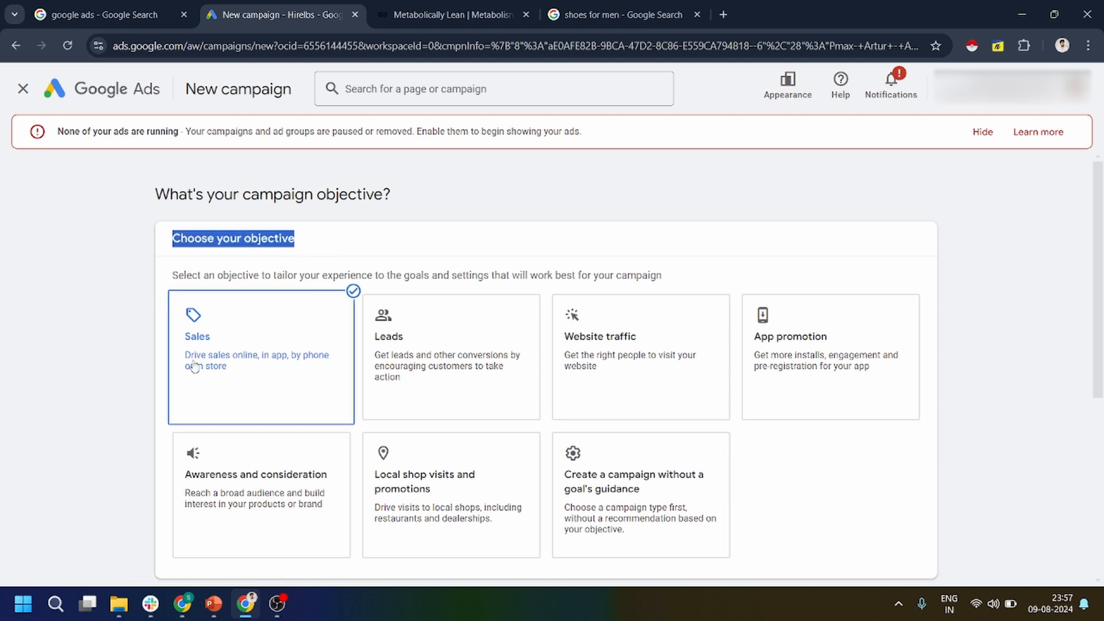
pyautogui.scroll(-5, 249, 259)
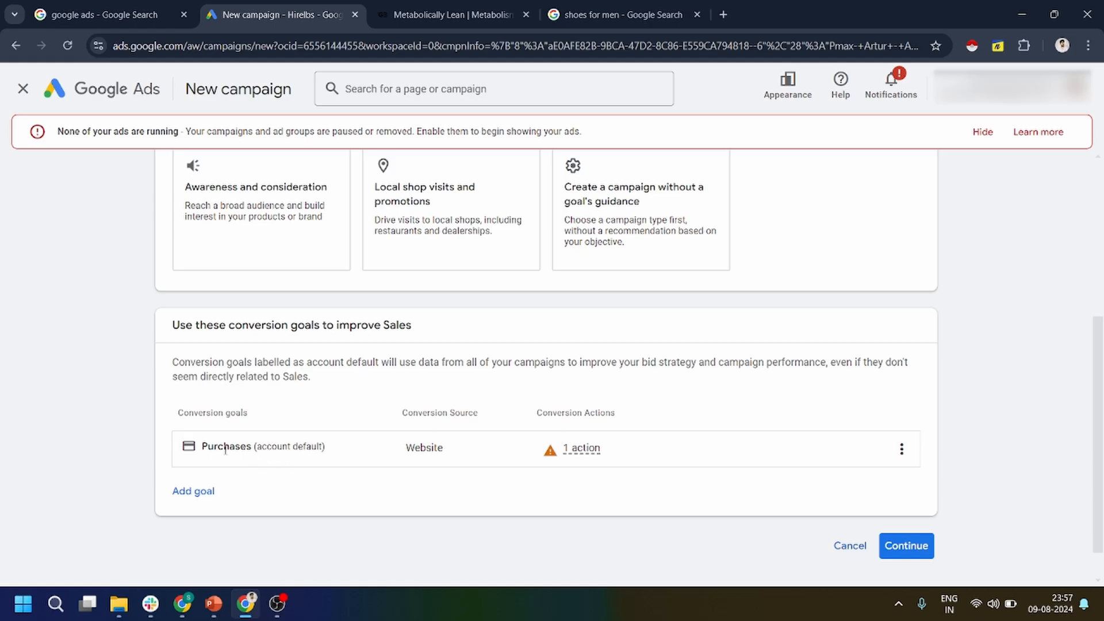
pyautogui.moveTo(203, 446); pyautogui.dragTo(255, 446)
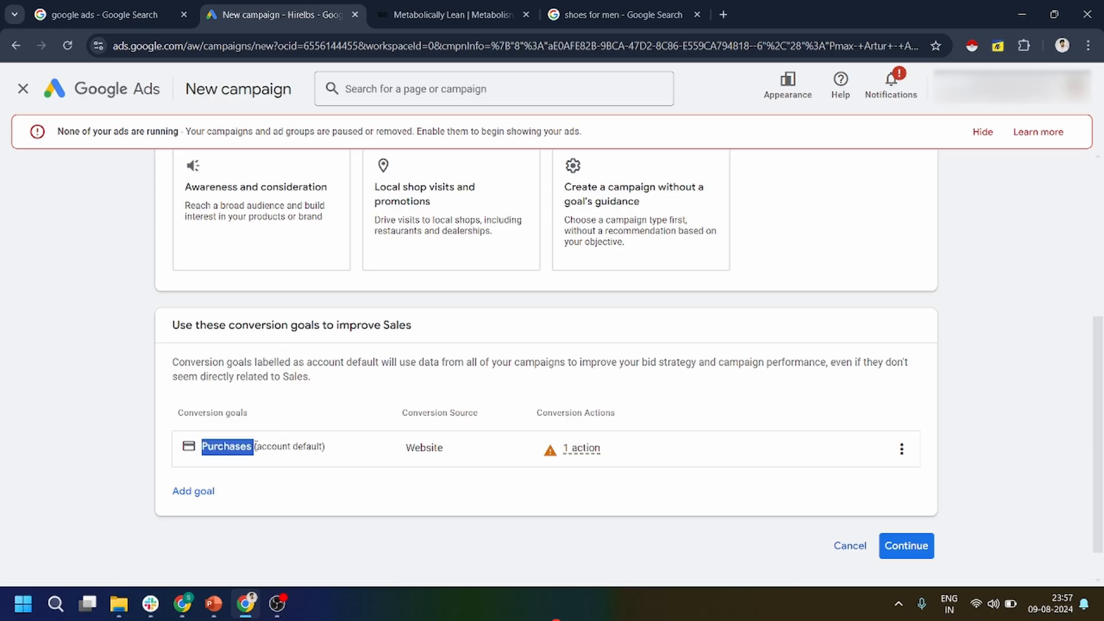
pyautogui.click(907, 546)
# Select Performance Max as the campaign type.
pyautogui.scroll(-5, 221, 352)
pyautogui.scroll(-1, 130, 424)
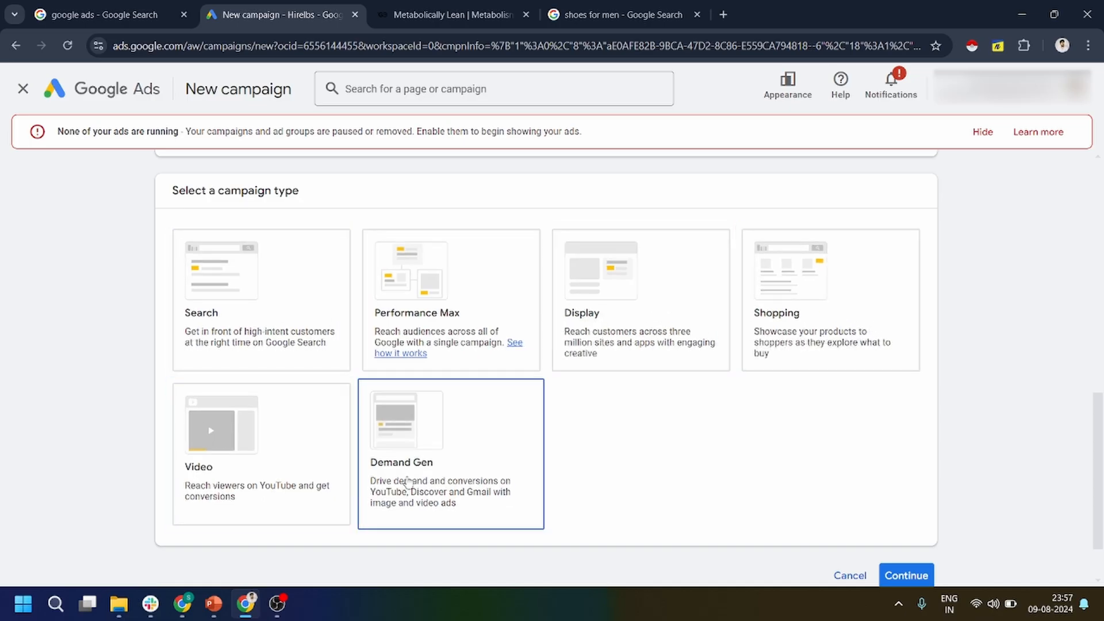
pyautogui.click(462, 293)
pyautogui.scroll(-6, 744, 322)
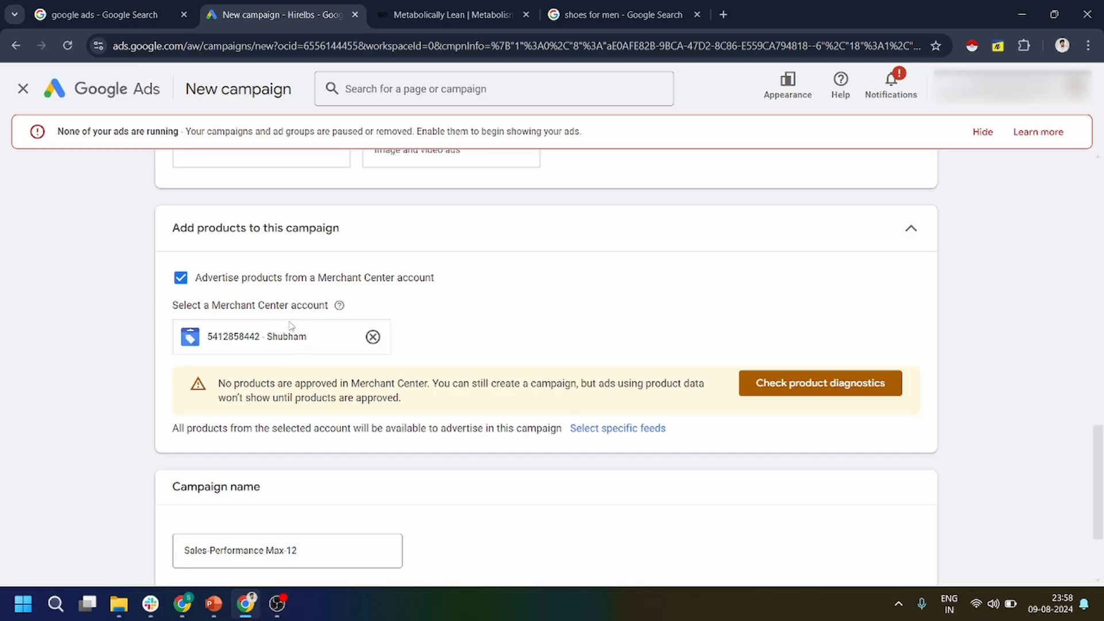
# Remove the linked Merchant Center account from the campaign's products and select the same account again.
pyautogui.moveTo(310, 339); pyautogui.dragTo(207, 341)
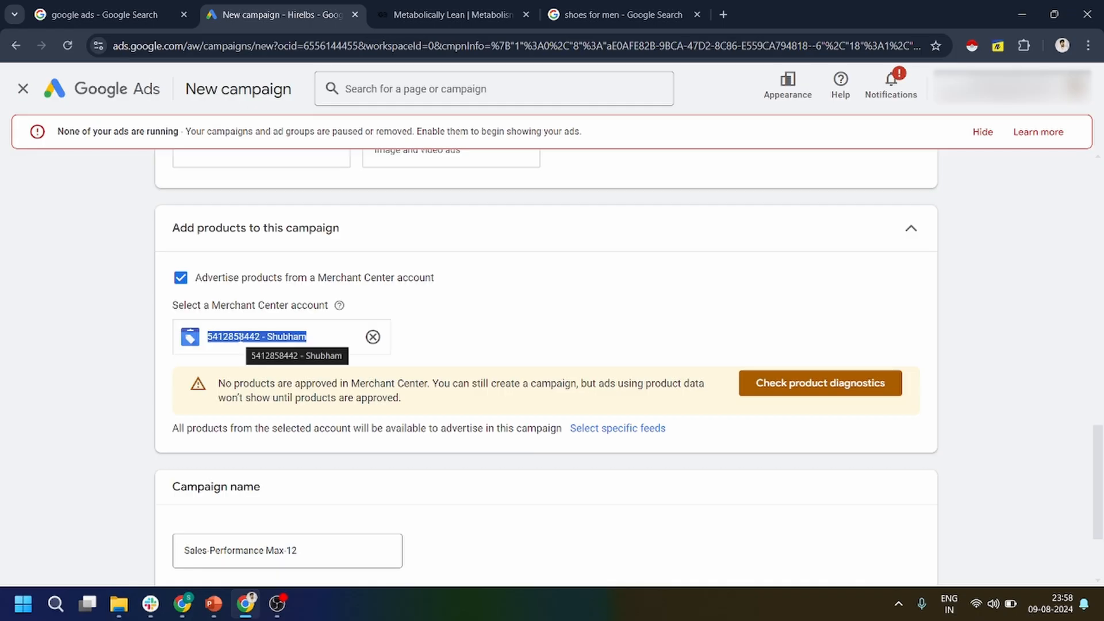
pyautogui.click(373, 336)
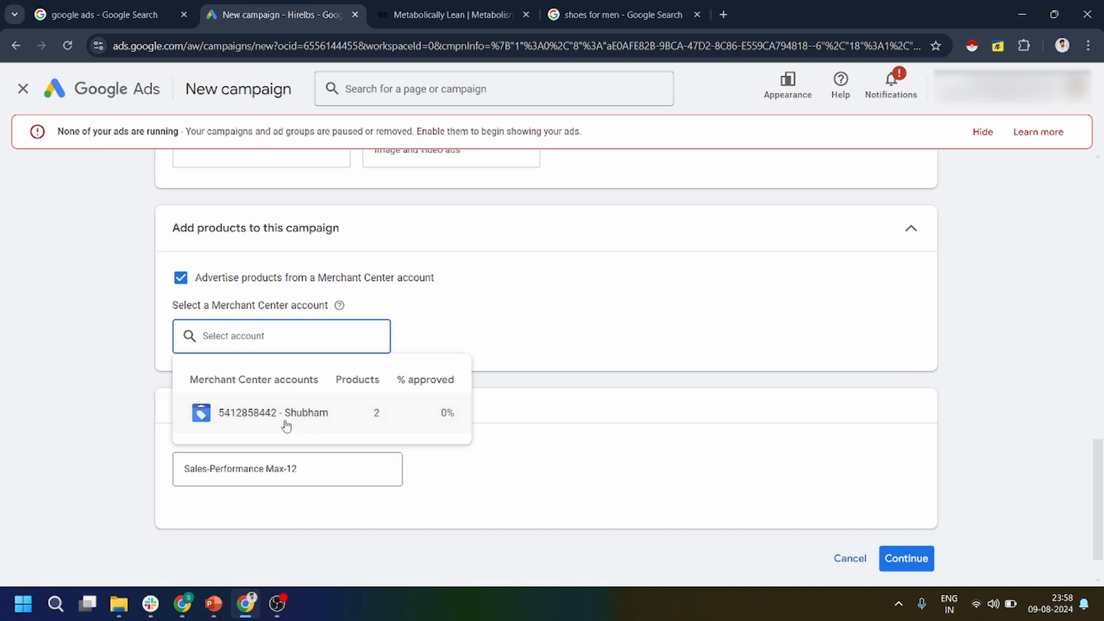
pyautogui.click(267, 413)
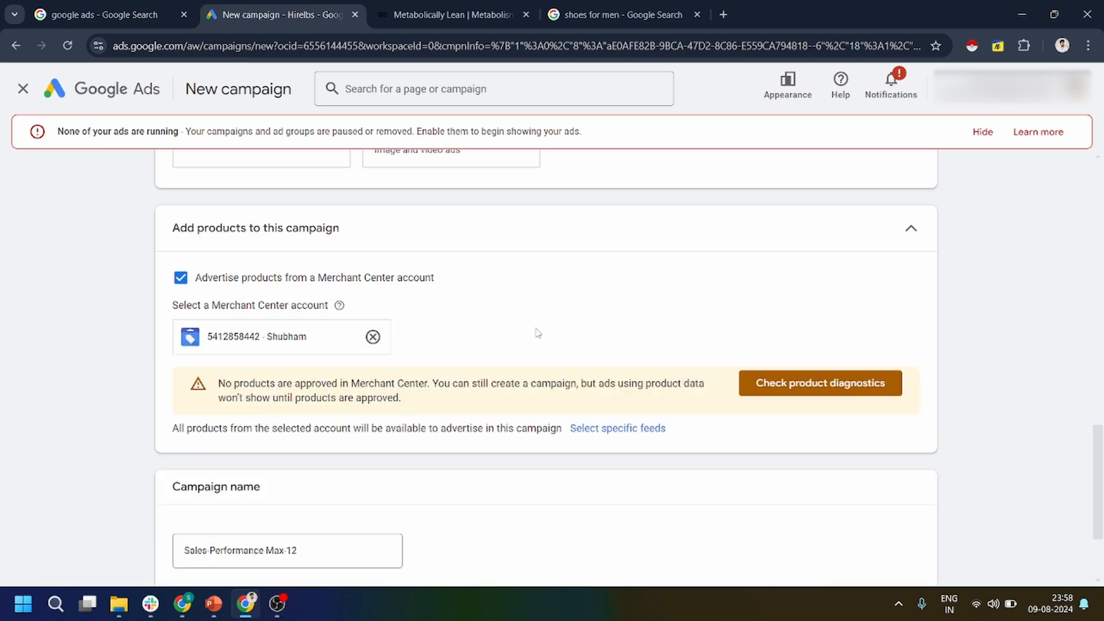
# Review the product approval notice, check the online store confirmation task in Google Merchant Center, and return to the Google Ads campaign setup.
pyautogui.scroll(-2, 537, 333)
pyautogui.moveTo(215, 249); pyautogui.dragTo(410, 266)
pyautogui.click(403, 263)
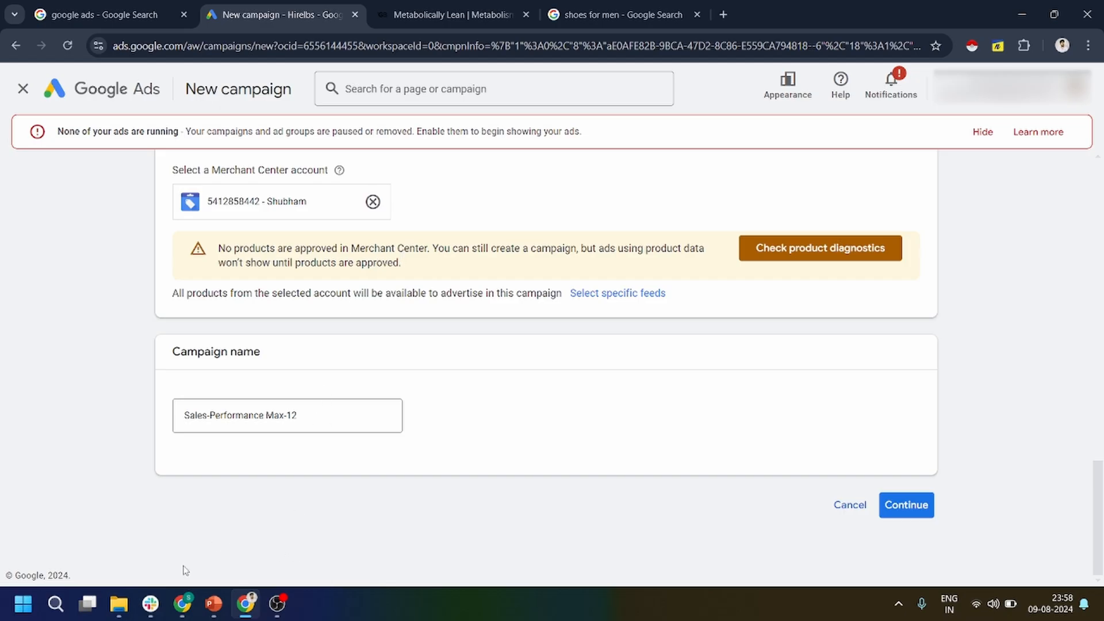
pyautogui.click(192, 600)
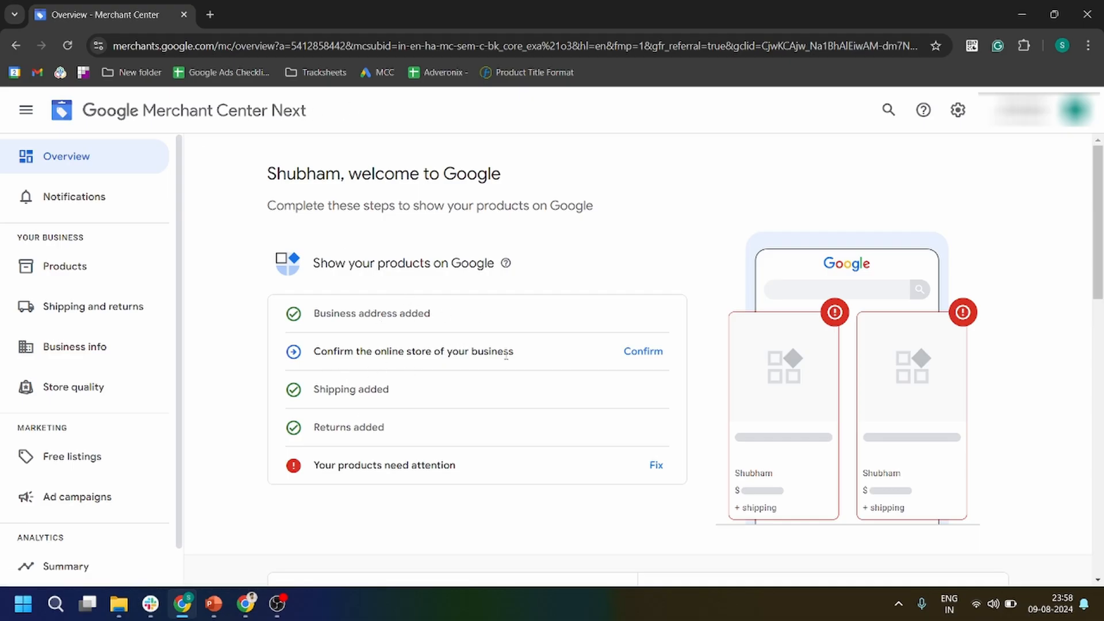
pyautogui.moveTo(516, 357); pyautogui.dragTo(318, 366)
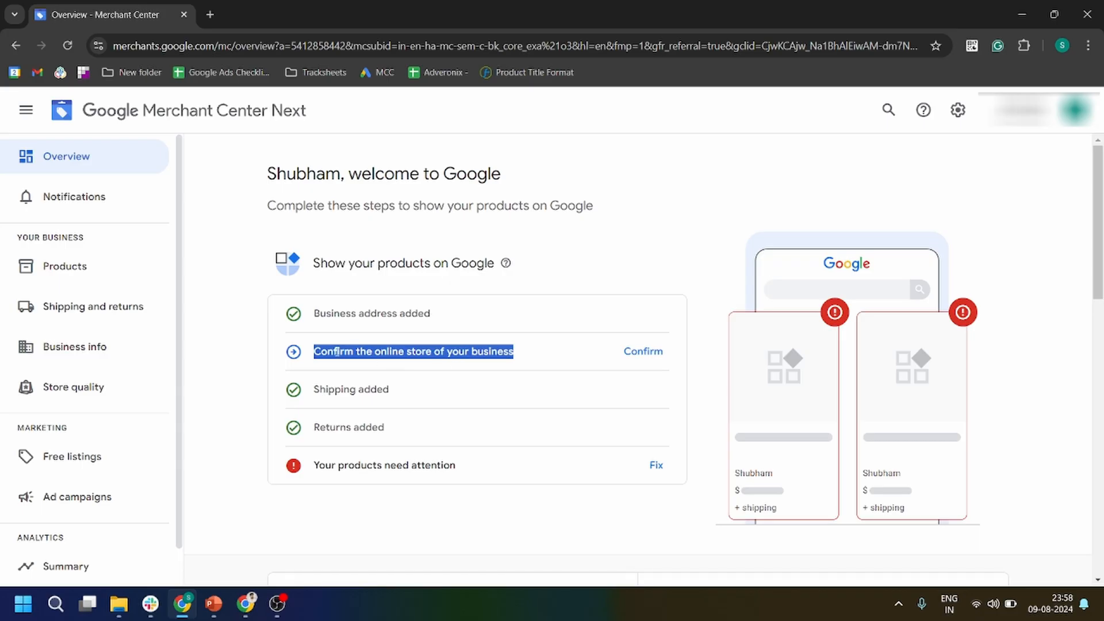
pyautogui.click(245, 604)
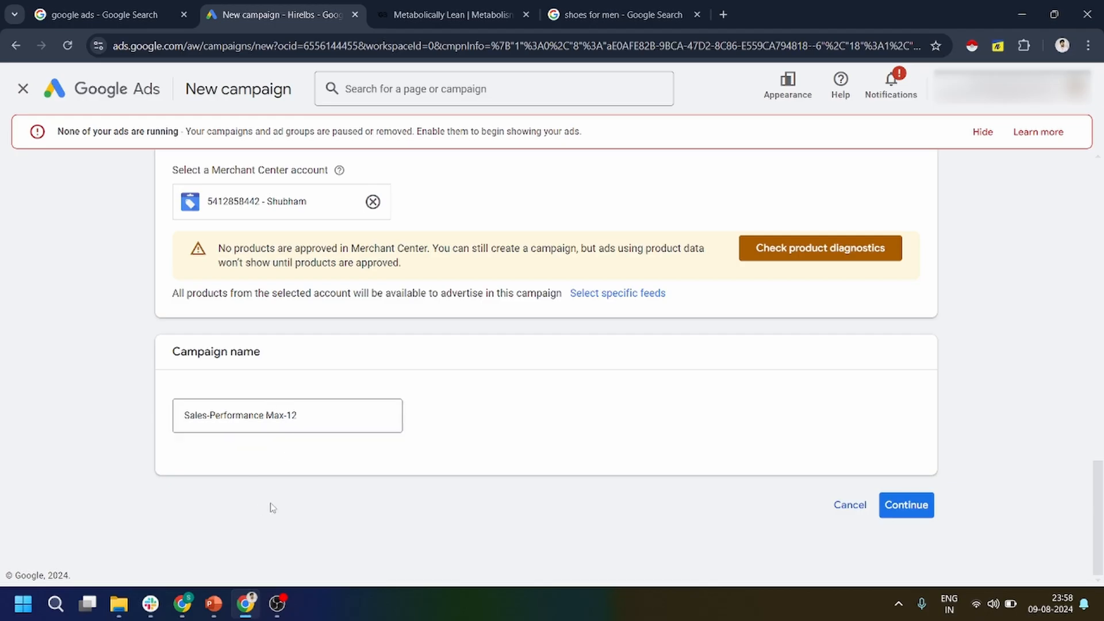
# Name the campaign "Pmax- Good bug- Assests- Weight loss supplement- 09-08-2024" and continue to the bidding settings.
pyautogui.moveTo(338, 416); pyautogui.dragTo(184, 430)
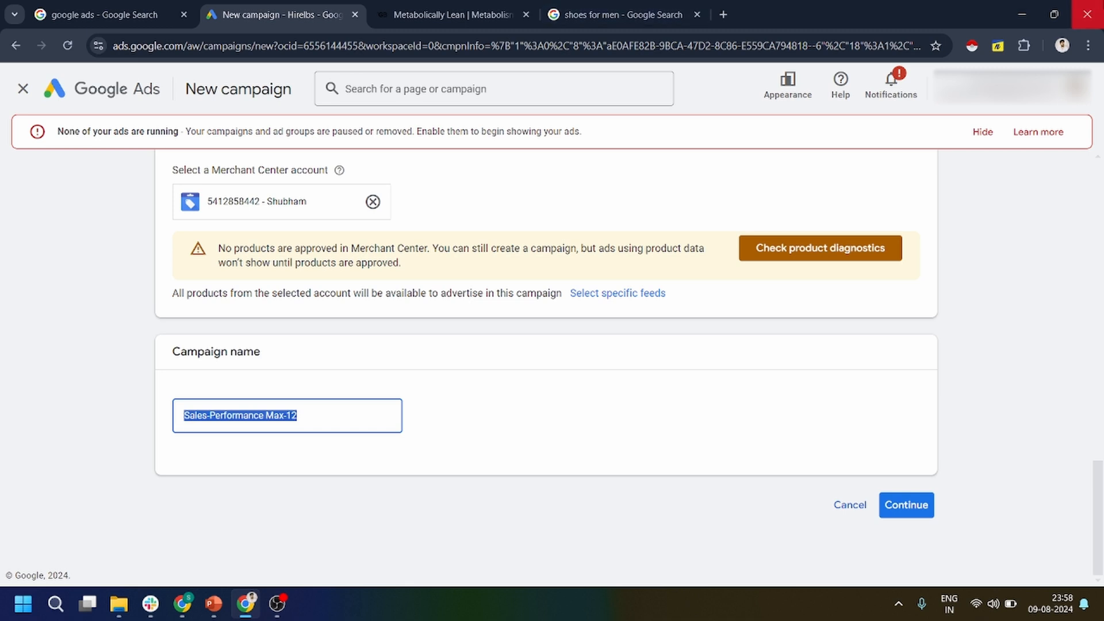
pyautogui.moveTo(1055, 6)
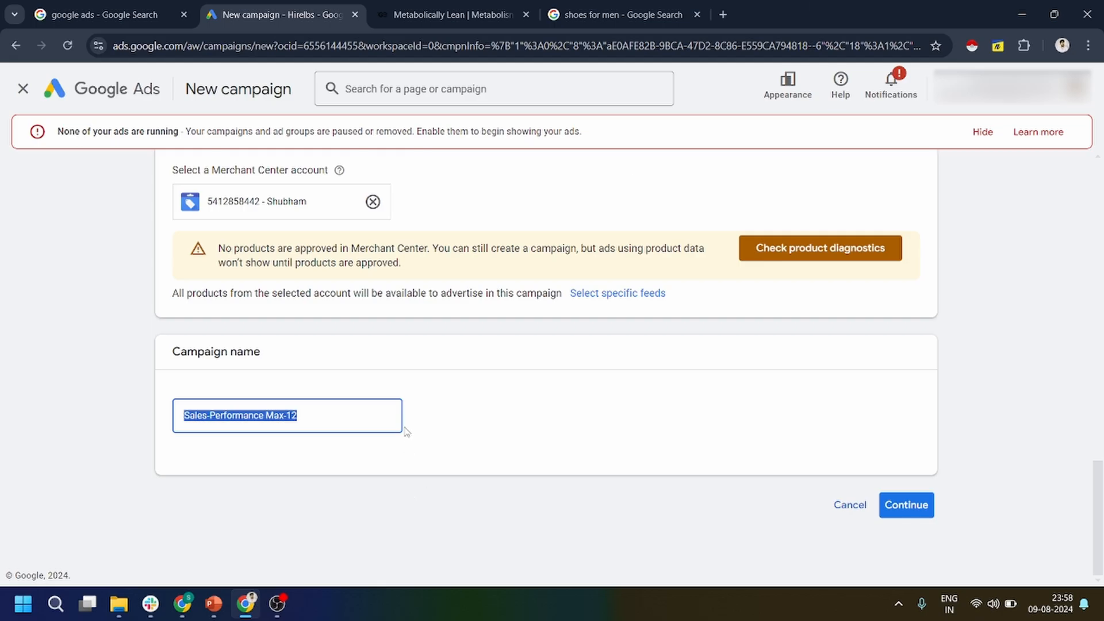
pyautogui.press('BackSpace')
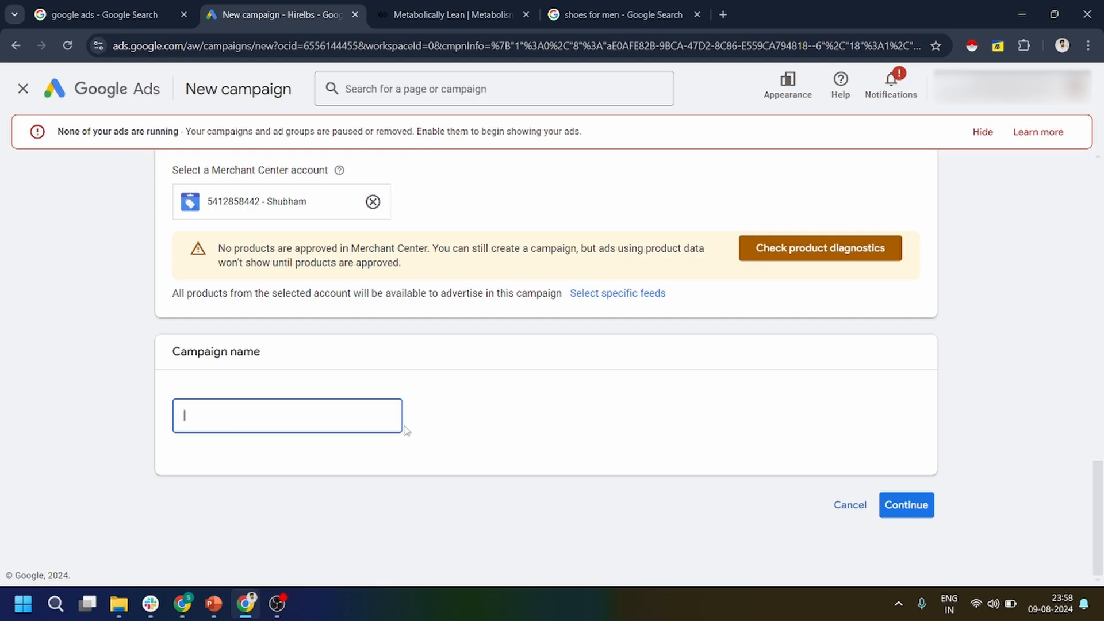
pyautogui.write('Pmax- Good bug-')
pyautogui.write('Assests')
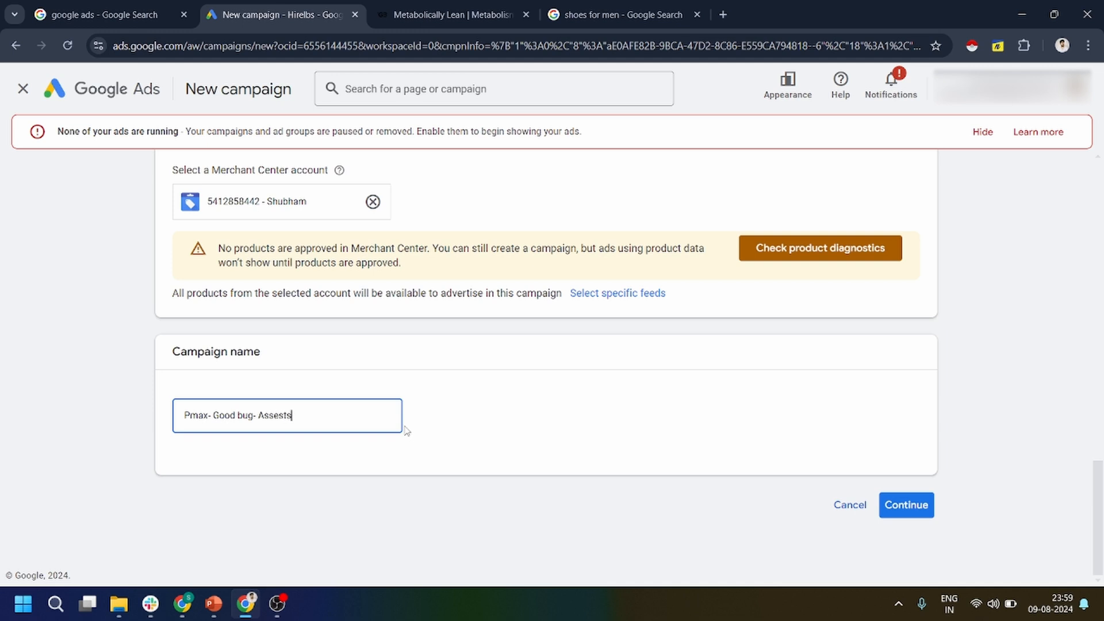
pyautogui.write('-')
pyautogui.write('Weight loss supplemen')
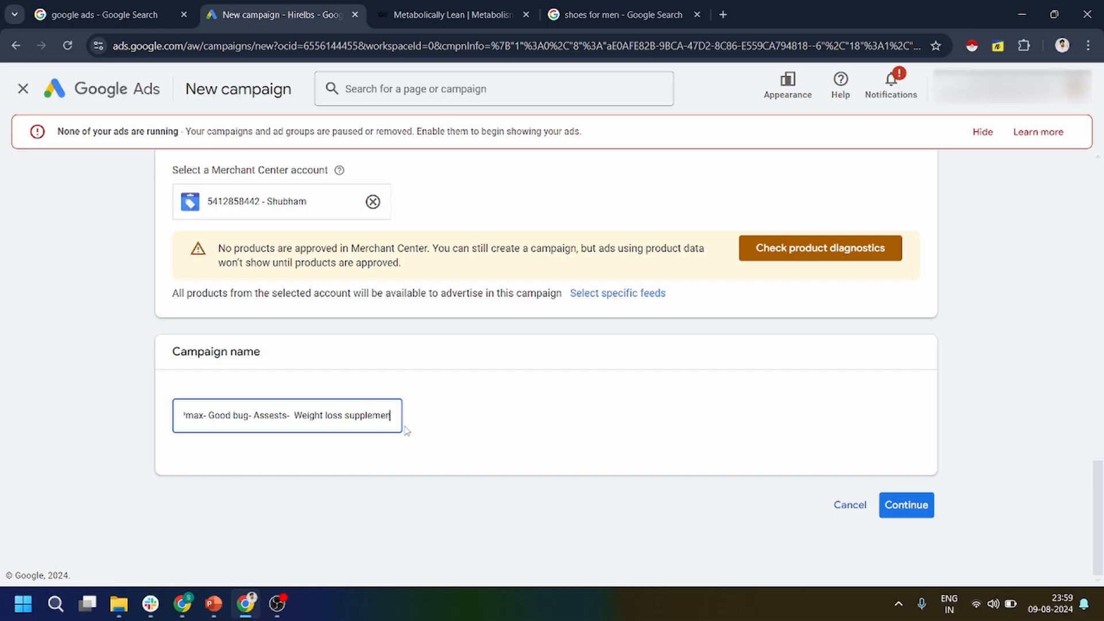
pyautogui.write('t-')
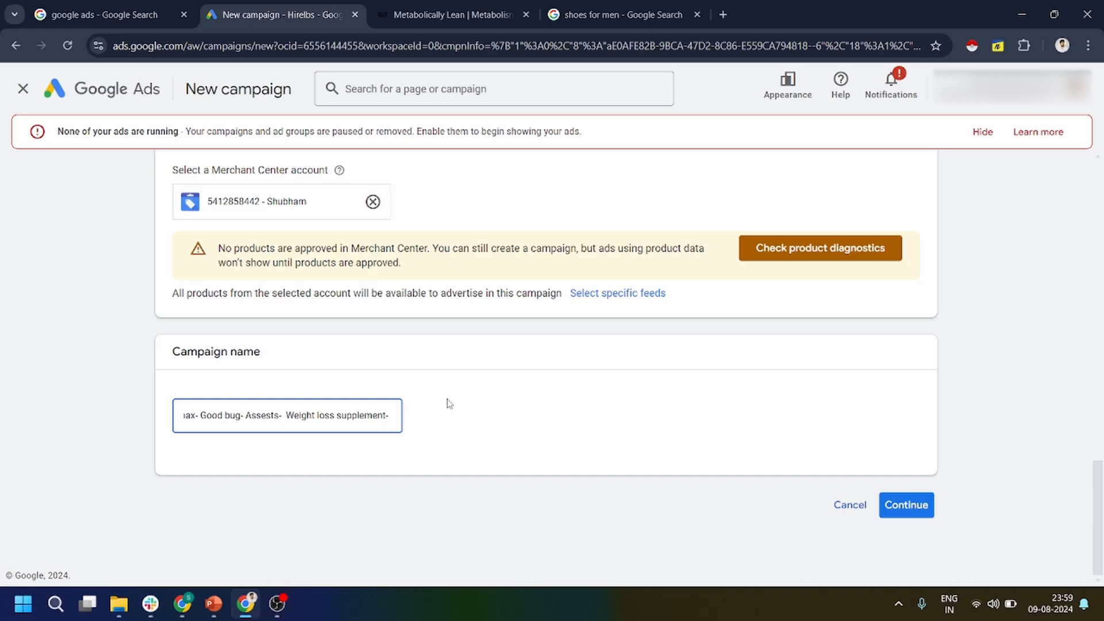
pyautogui.write(' 09')
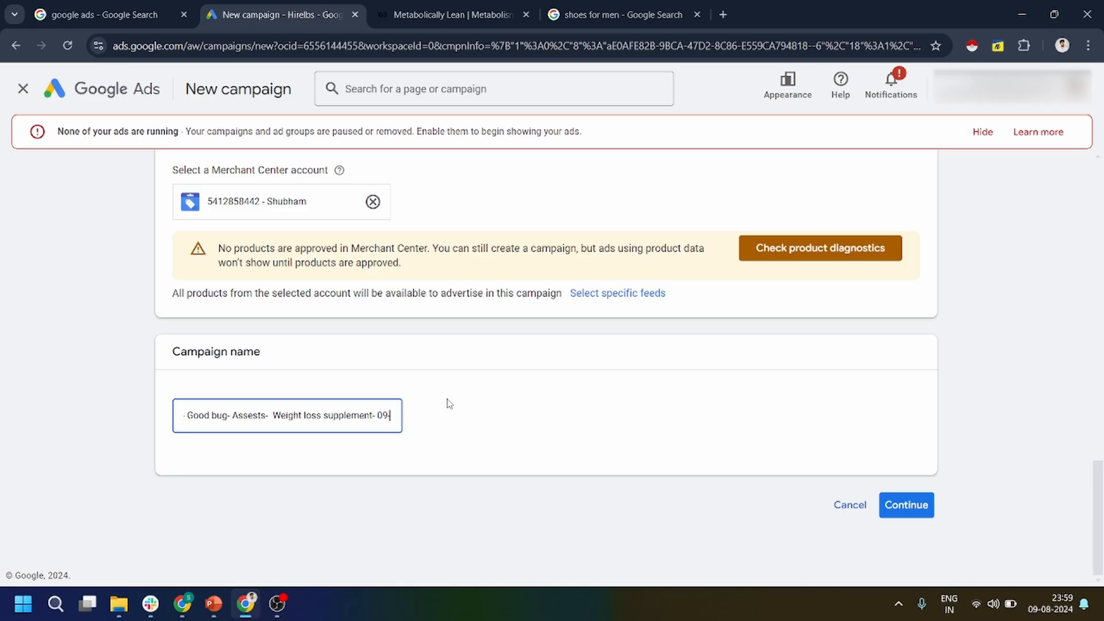
pyautogui.write('-08-2024')
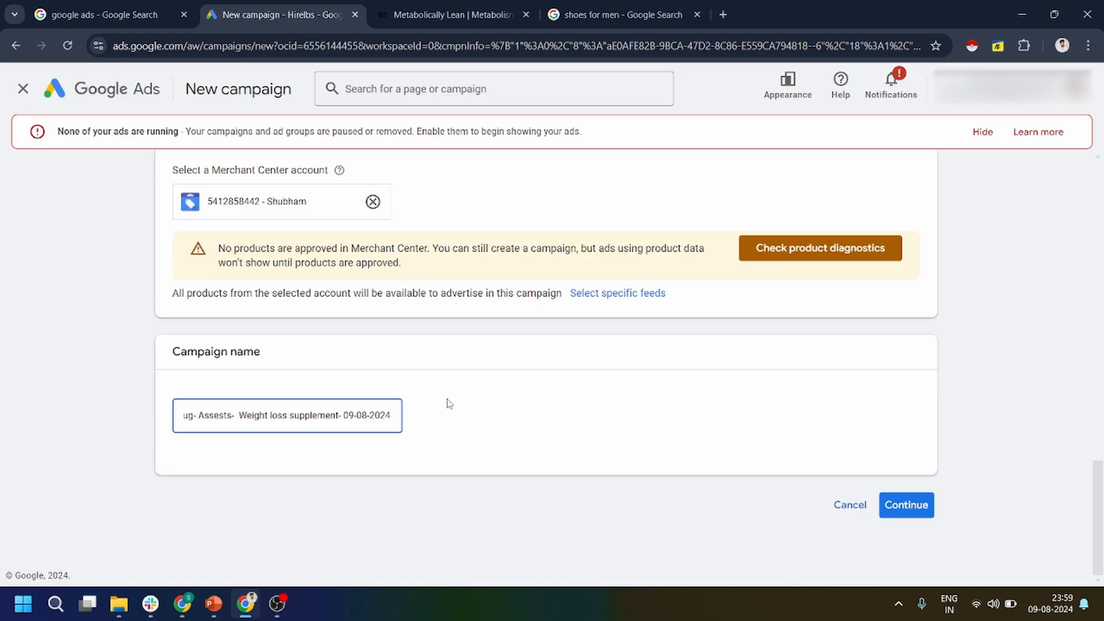
pyautogui.click(451, 401)
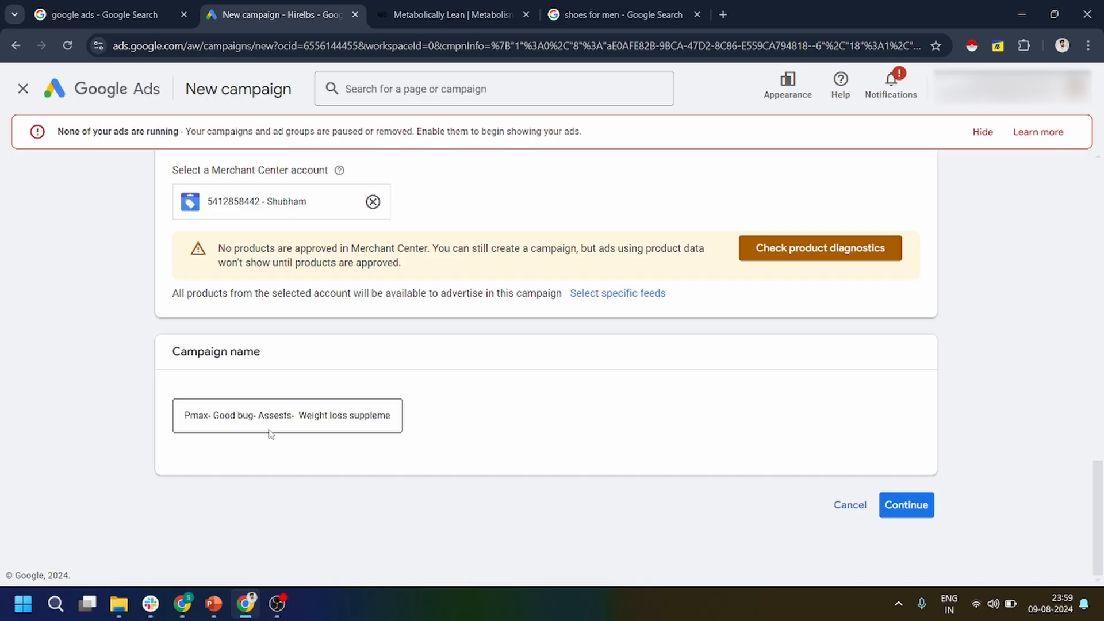
pyautogui.click(905, 504)
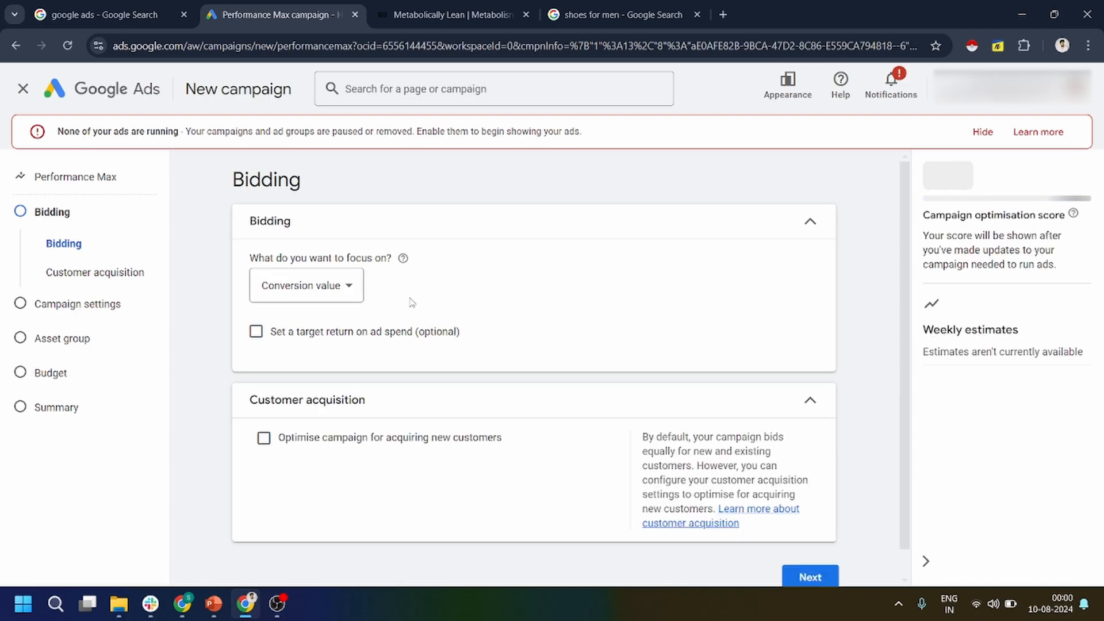
# Review the bidding focus options and choose Conversion value.
pyautogui.click(322, 288)
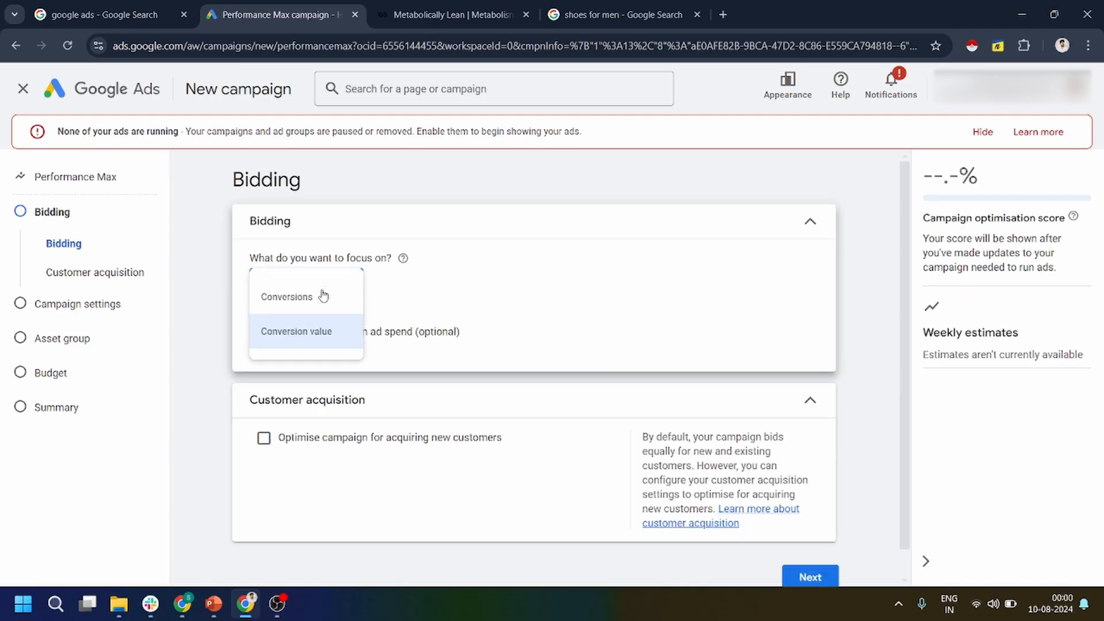
pyautogui.click(305, 332)
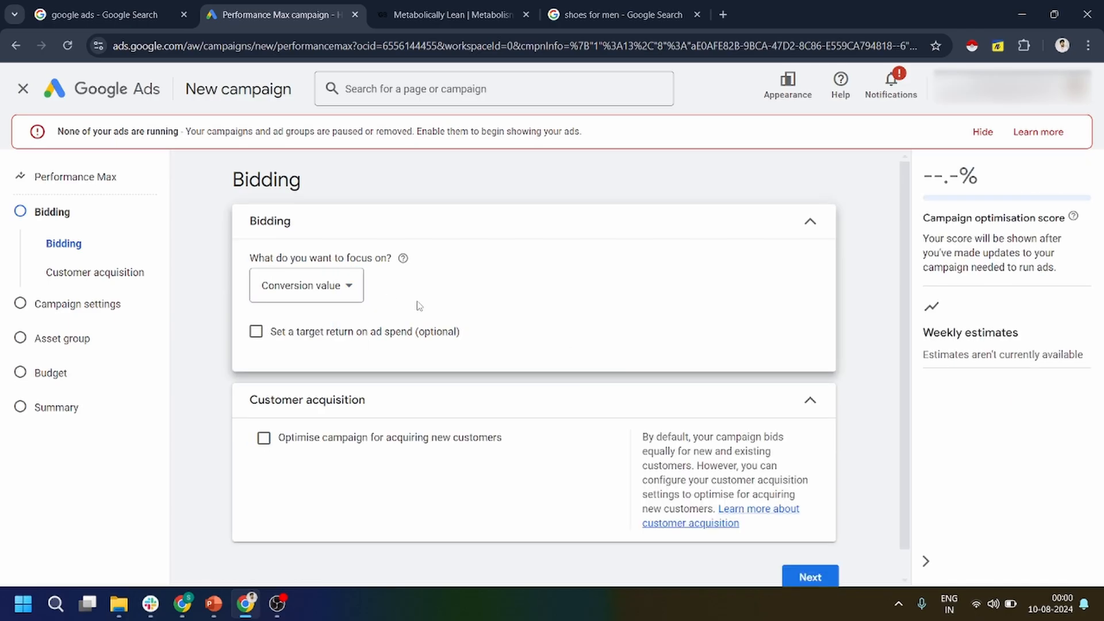
pyautogui.scroll(5, 419, 306)
pyautogui.scroll(-2, 295, 282)
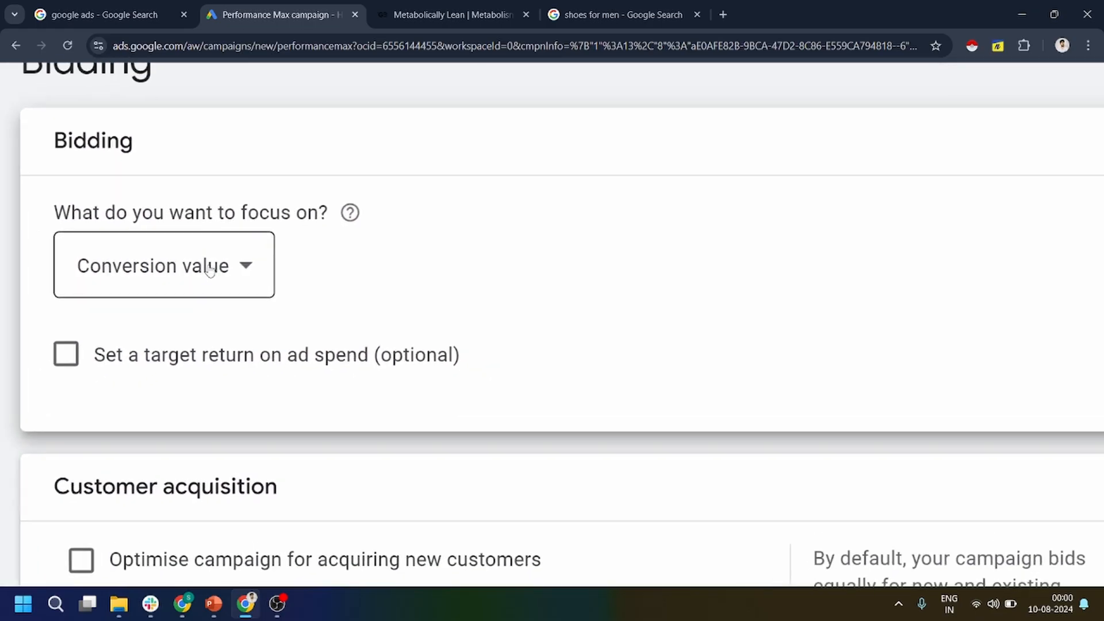
pyautogui.click(224, 271)
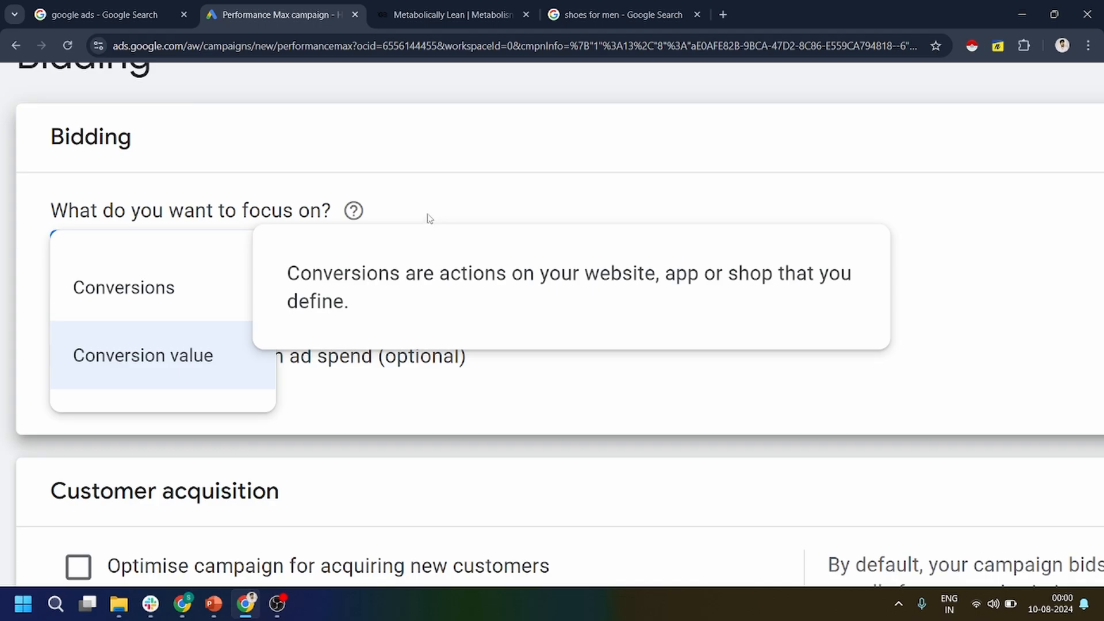
pyautogui.click(195, 358)
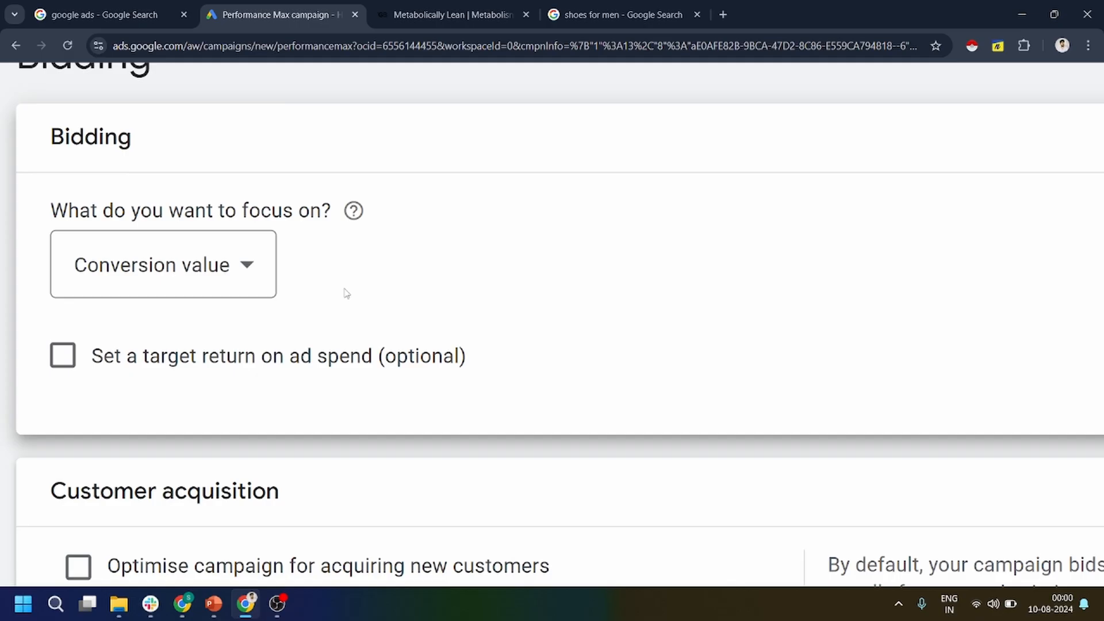
pyautogui.scroll(-5, 347, 294)
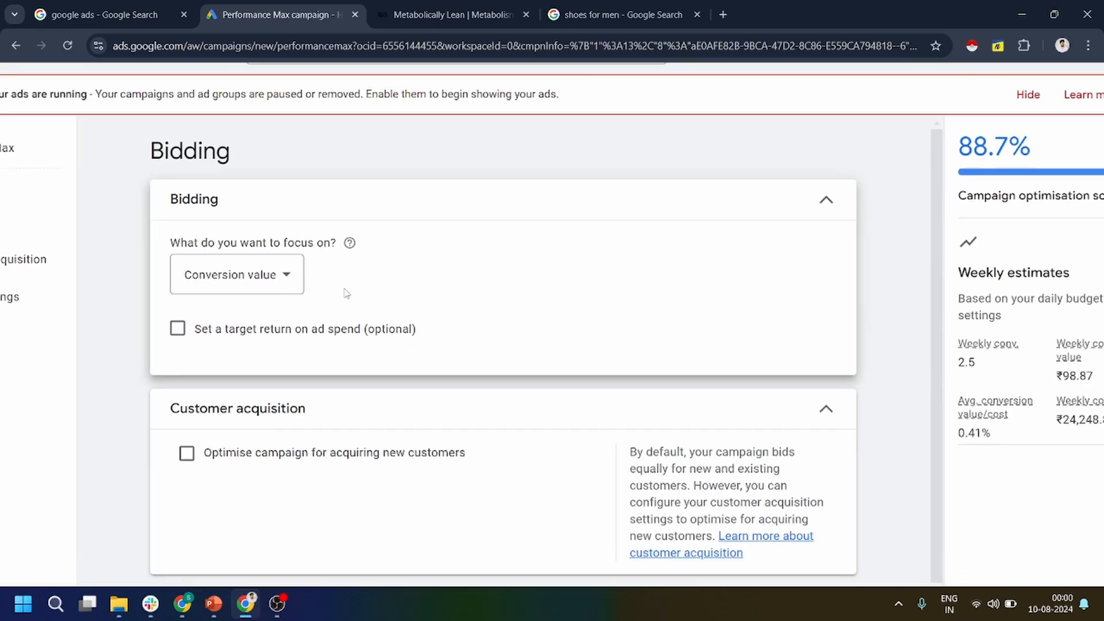
# Try out the optional target return on ad spend setting and leave it disabled.
pyautogui.scroll(-2, 346, 294)
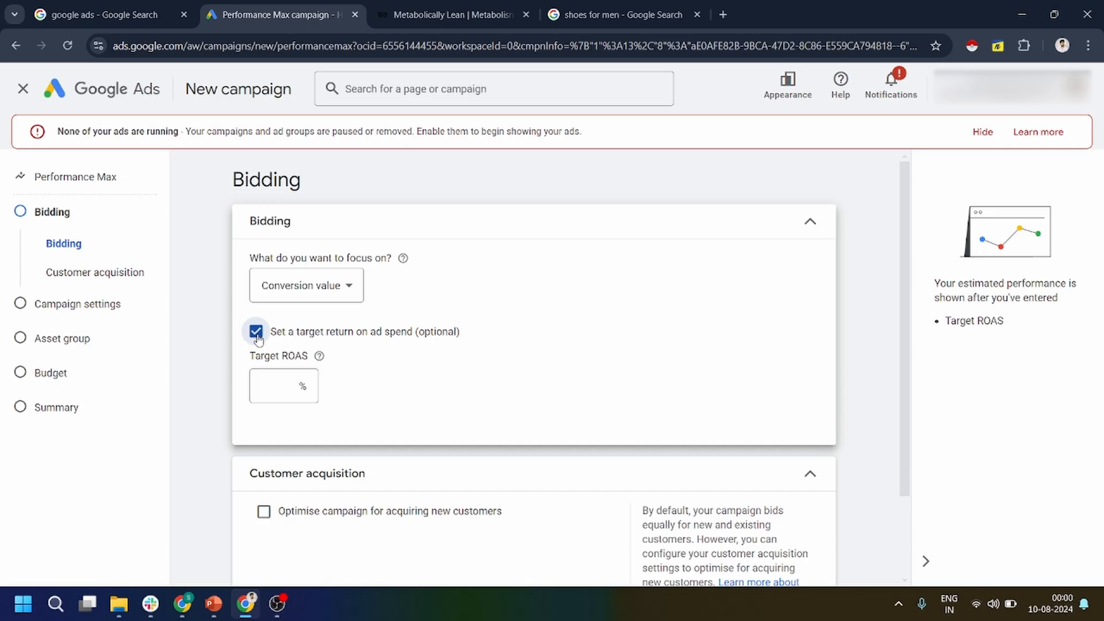
pyautogui.click(256, 335)
pyautogui.scroll(-1, 260, 374)
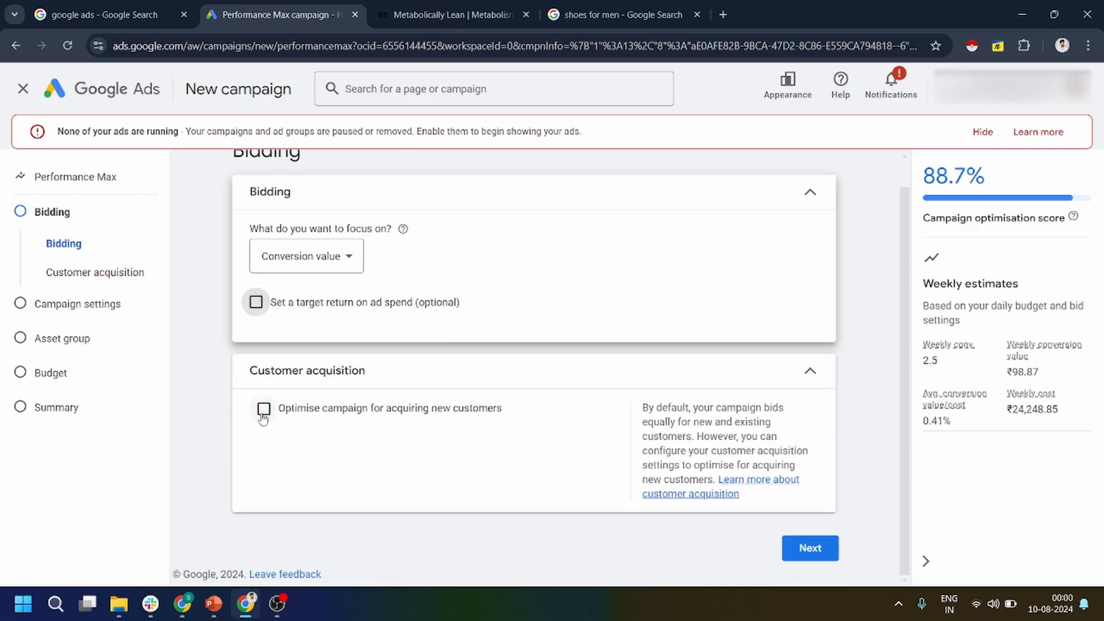
# Try out optimising the campaign for new customers, with higher bids and with bidding only for new customers, and leave the optimisation disabled.
pyautogui.moveTo(351, 394); pyautogui.dragTo(253, 372)
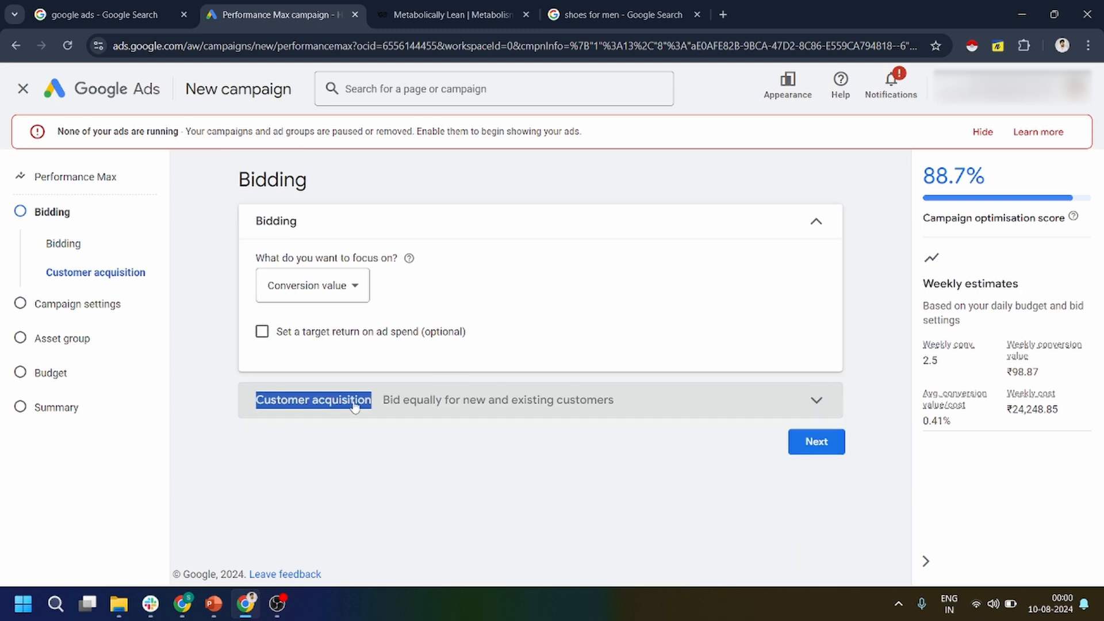
pyautogui.click(355, 407)
pyautogui.click(264, 438)
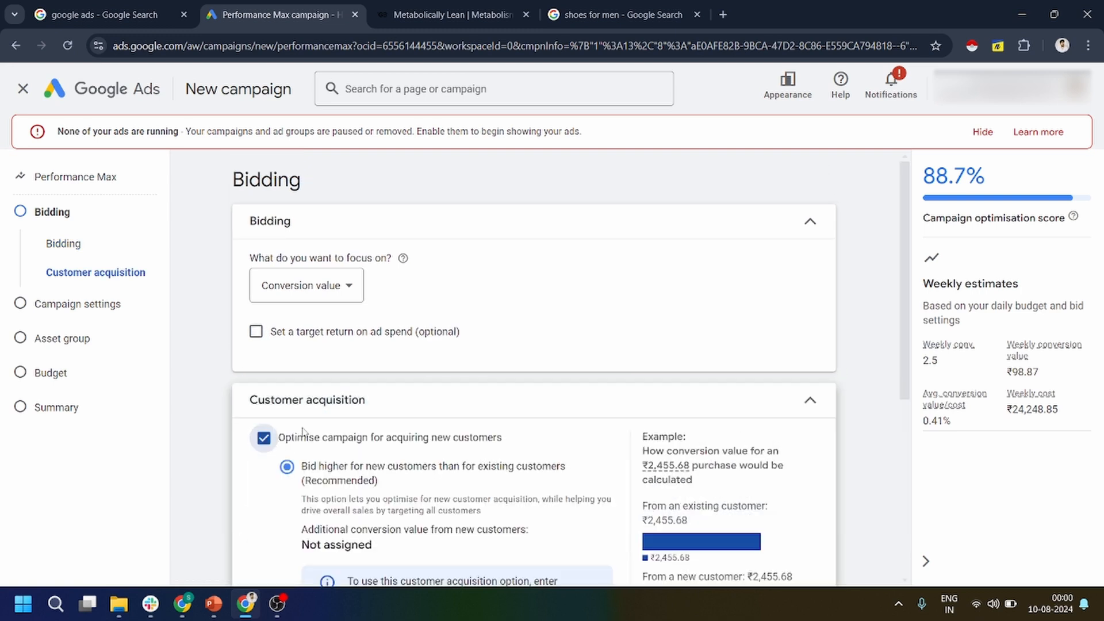
pyautogui.scroll(-4, 303, 431)
pyautogui.scroll(1, 314, 259)
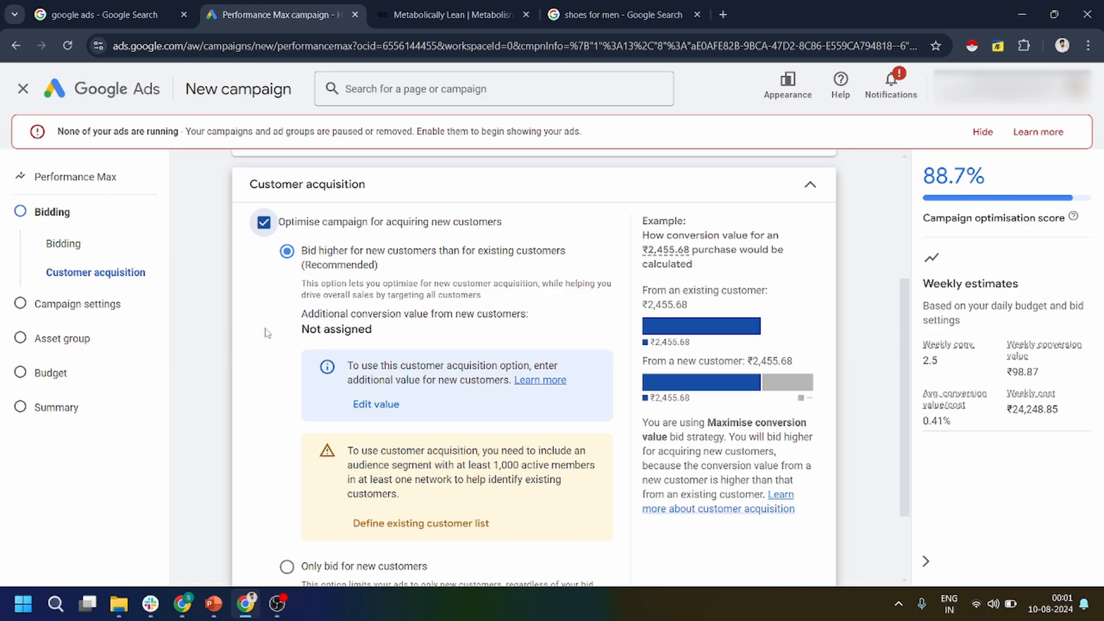
pyautogui.scroll(-1, 265, 345)
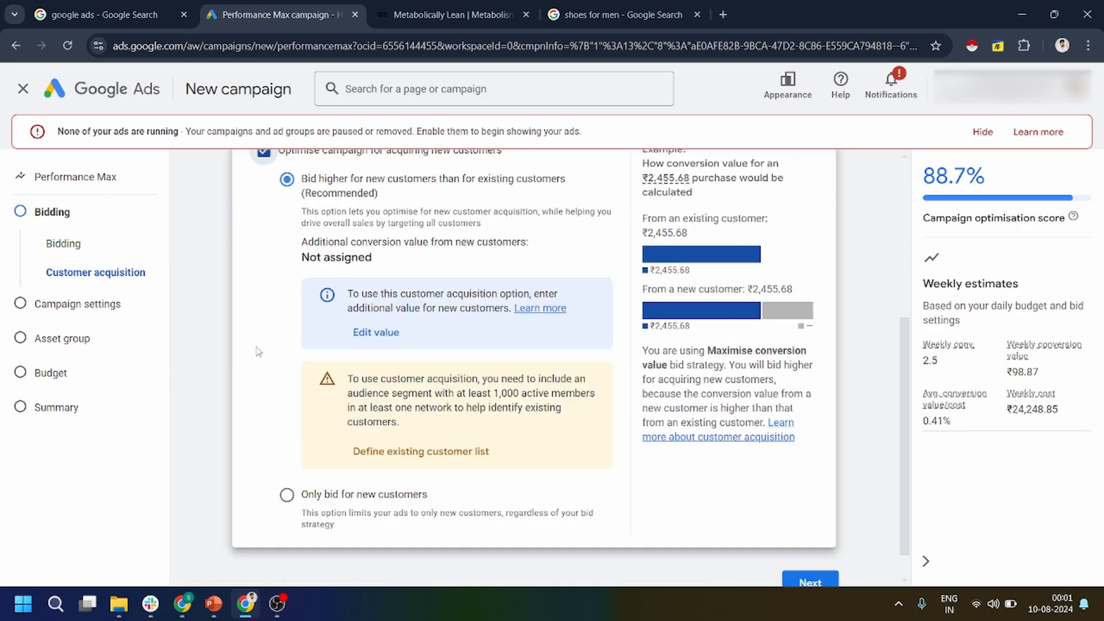
pyautogui.scroll(2, 258, 351)
pyautogui.scroll(-2, 258, 351)
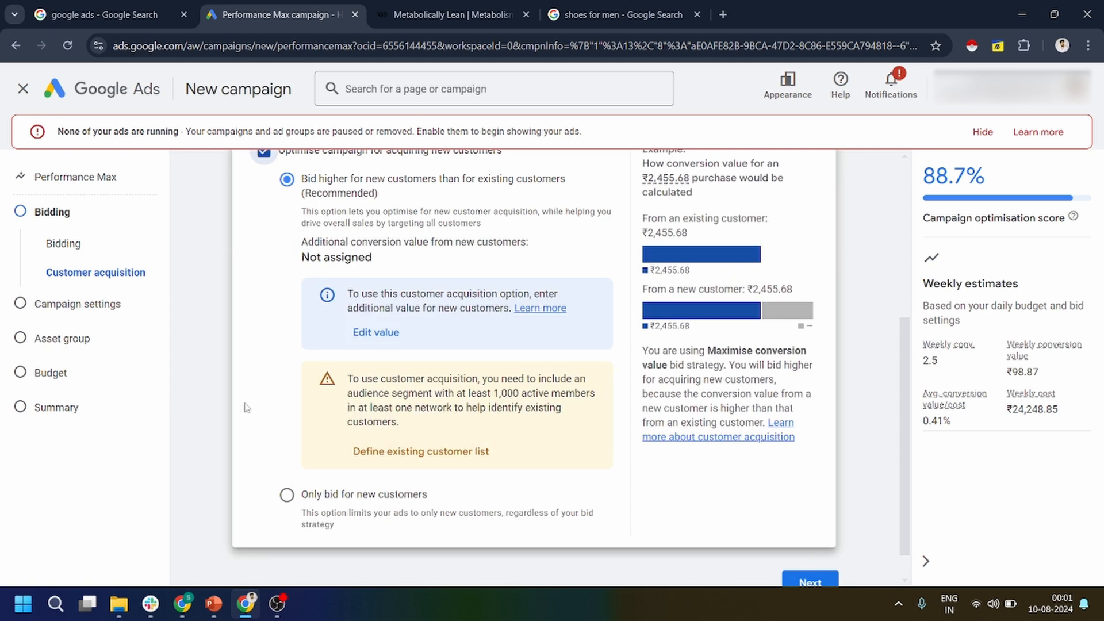
pyautogui.click(286, 497)
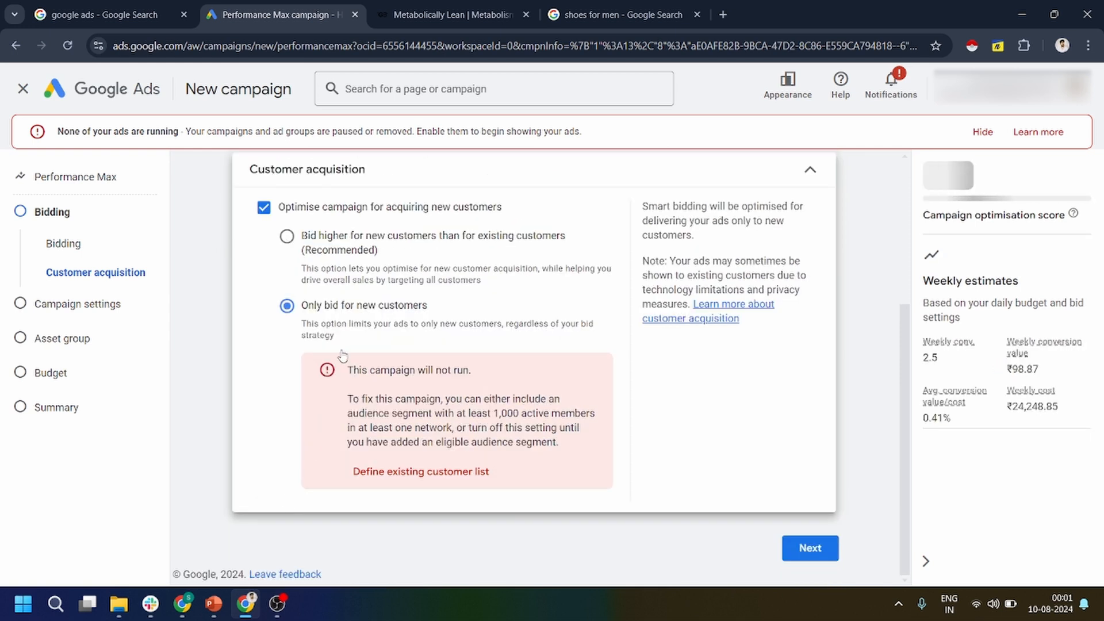
pyautogui.scroll(3, 342, 355)
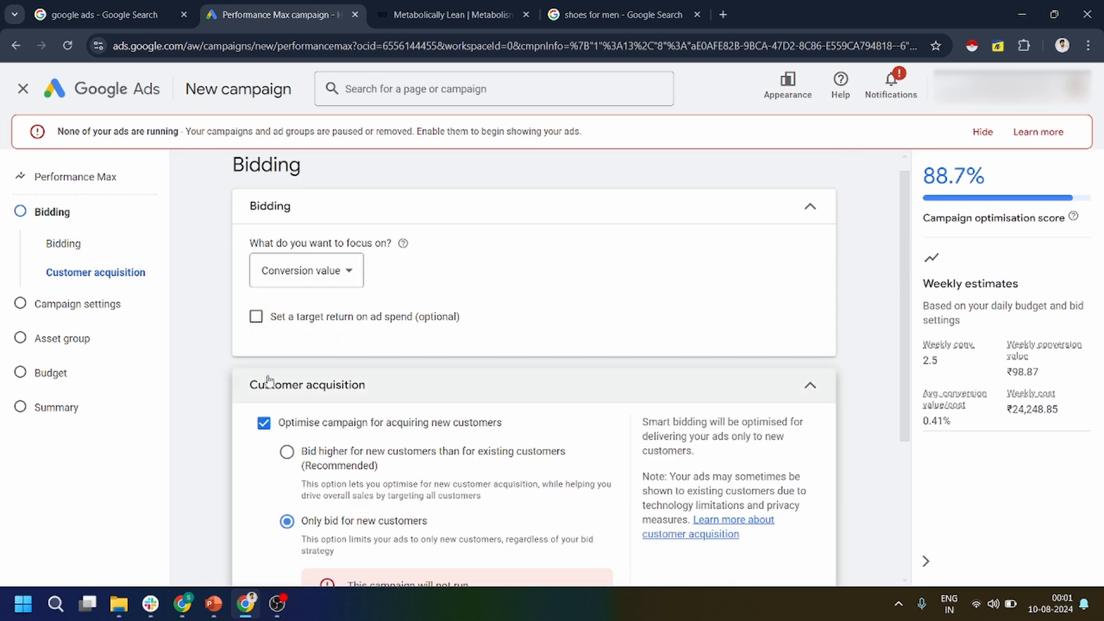
pyautogui.click(264, 424)
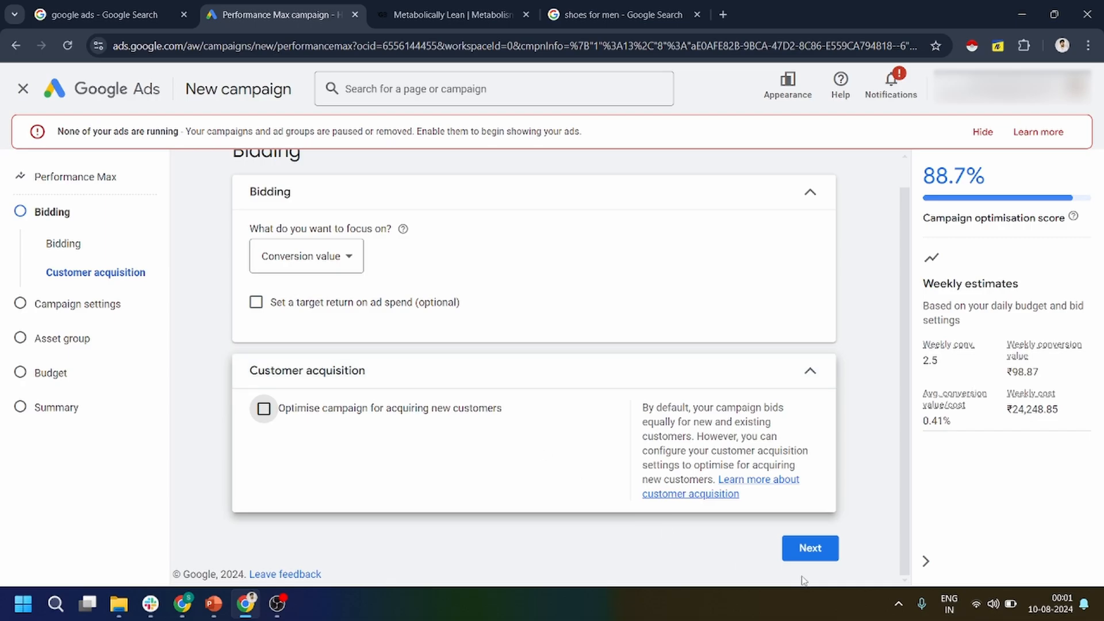
# Continue to the campaign settings and target the locations "Delhi, India union territory" and "Patna, Bihar, India city".
pyautogui.click(797, 553)
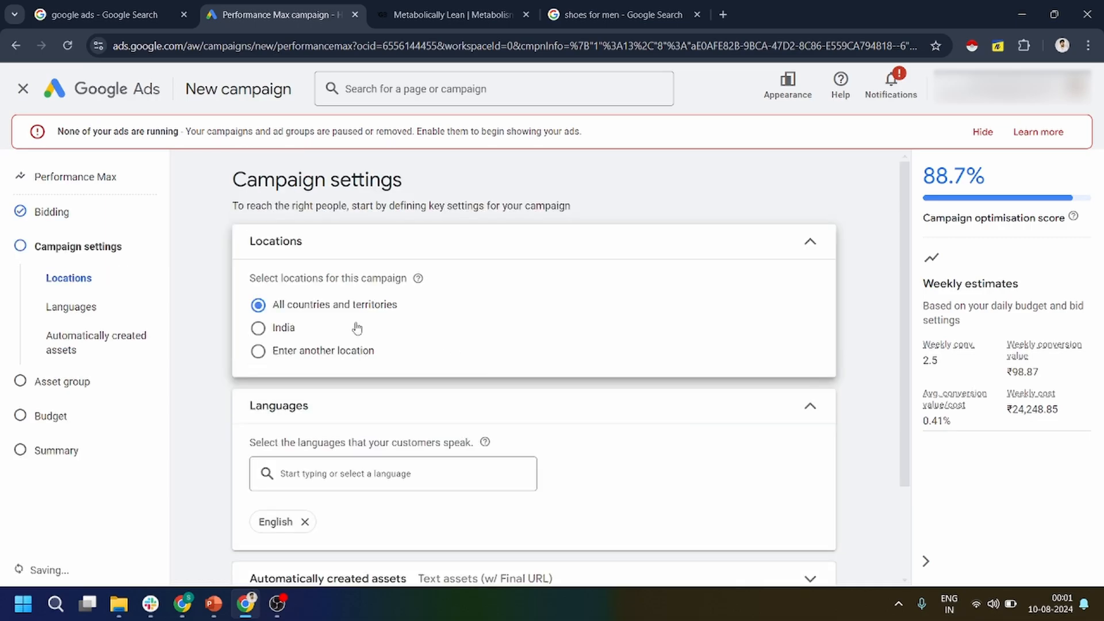
pyautogui.click(258, 328)
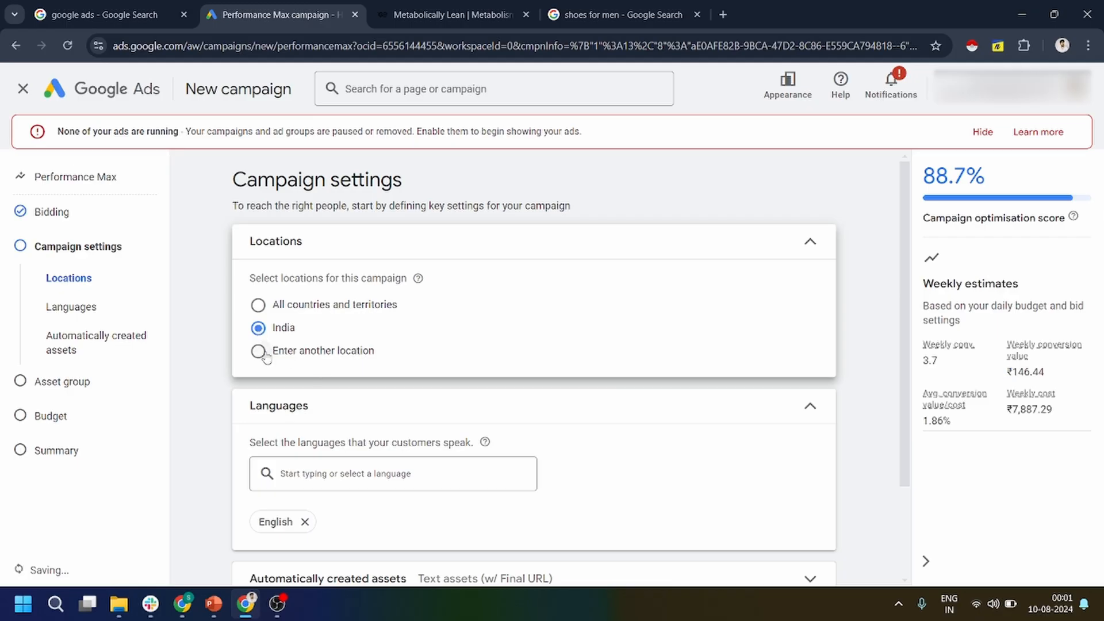
pyautogui.click(259, 351)
pyautogui.click(345, 399)
pyautogui.write('delhi')
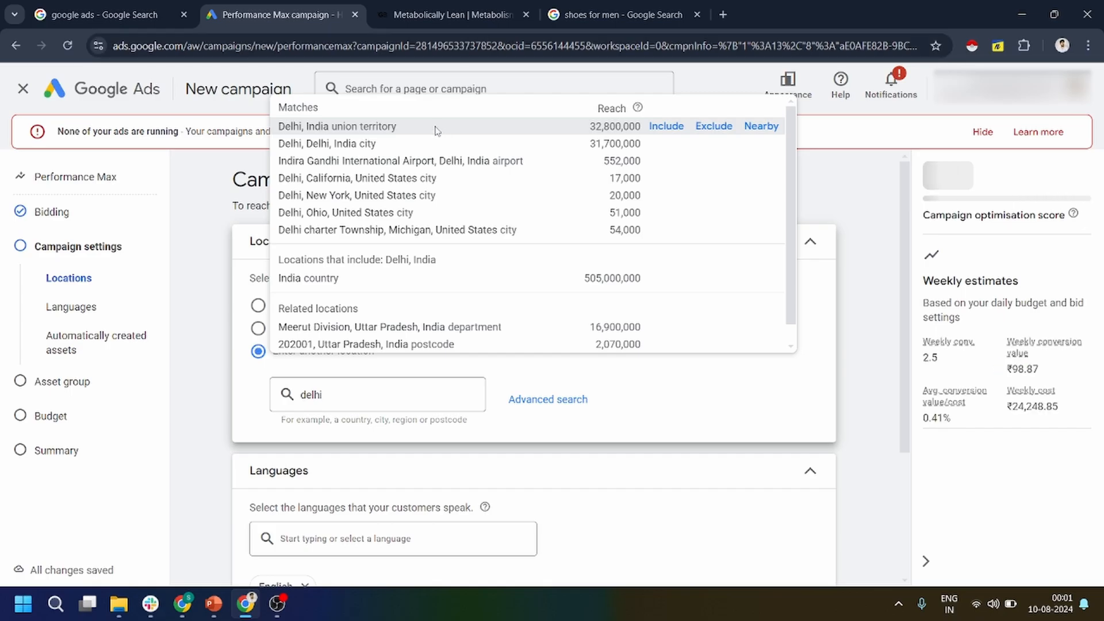
pyautogui.press('Return')
pyautogui.write('patna')
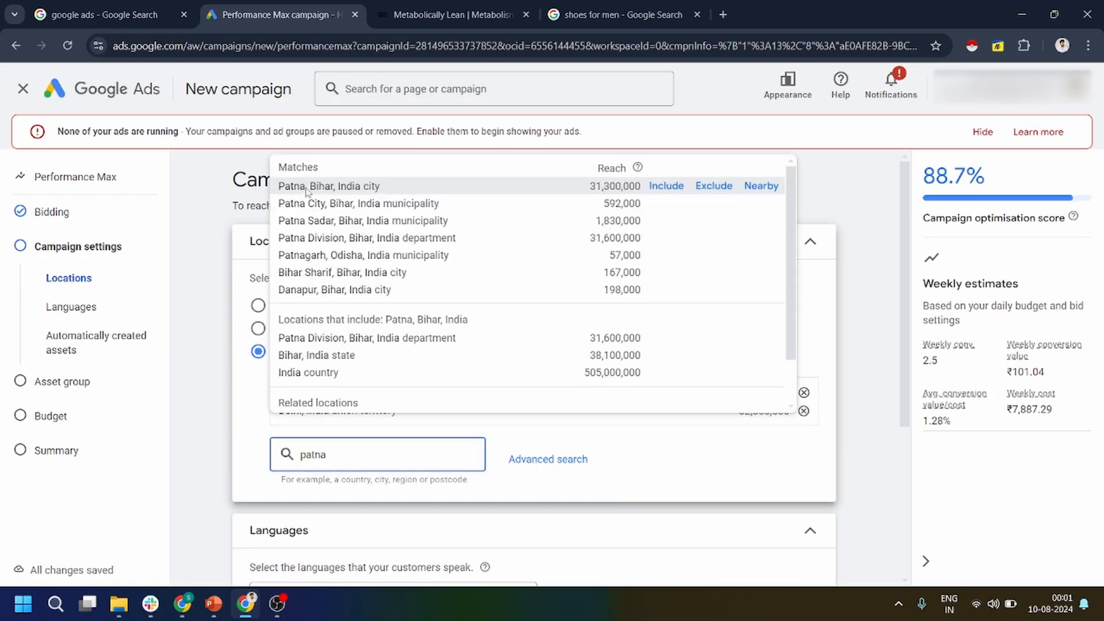
pyautogui.press('Return')
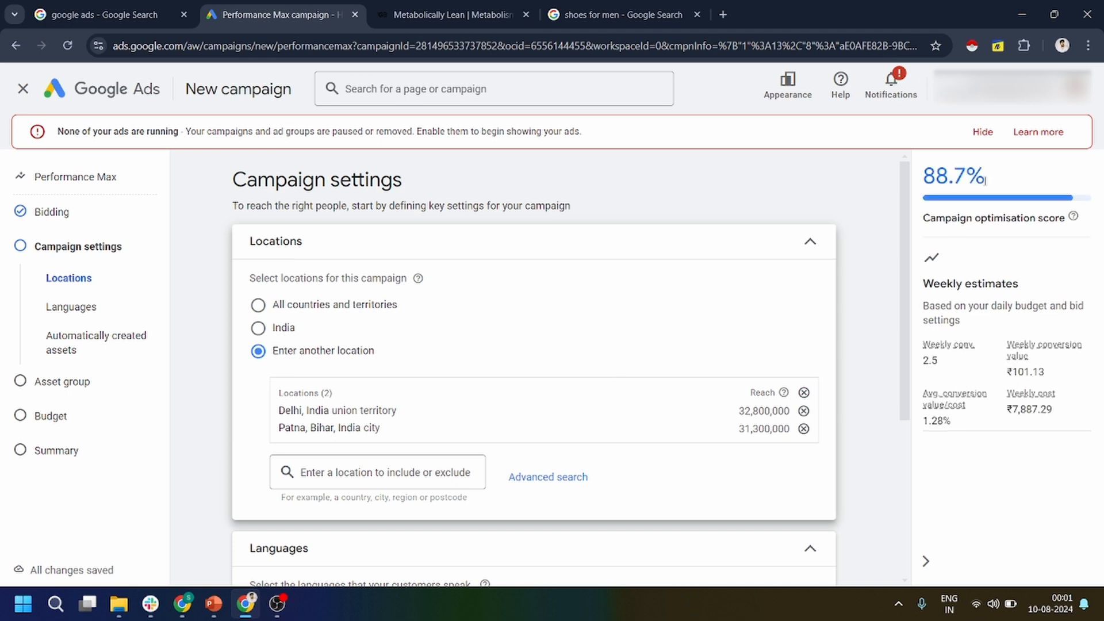
# Review the optimisation score, weekly estimates, campaign languages and the options for automatically created assets.
pyautogui.moveTo(985, 180); pyautogui.dragTo(933, 177)
pyautogui.moveTo(924, 364); pyautogui.dragTo(978, 394)
pyautogui.click(1005, 416)
pyautogui.scroll(-2, 480, 429)
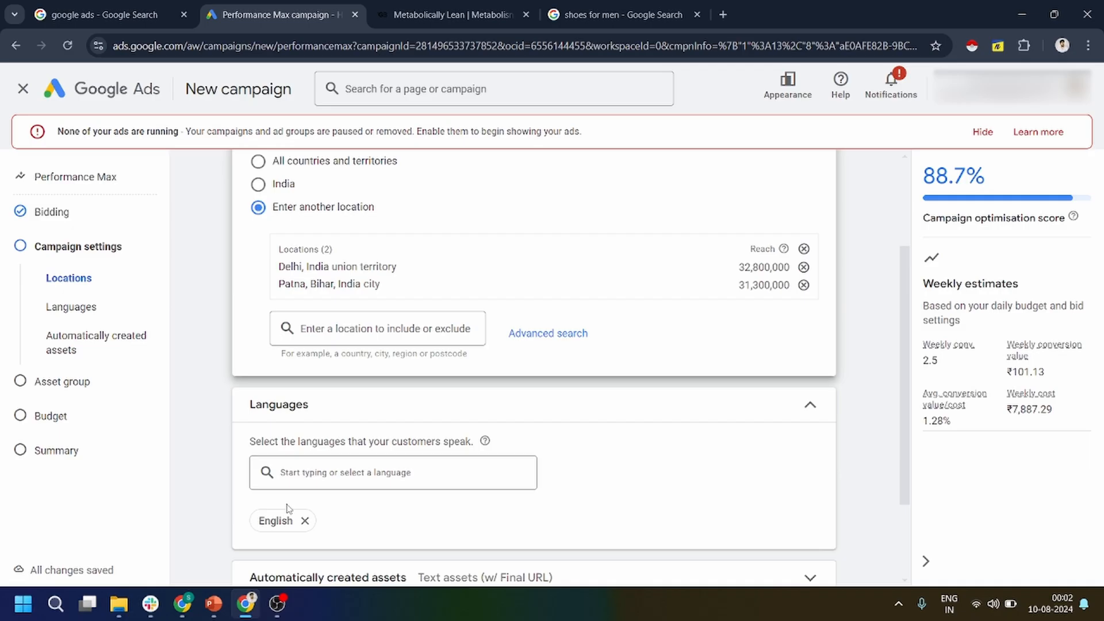
pyautogui.scroll(-2, 286, 507)
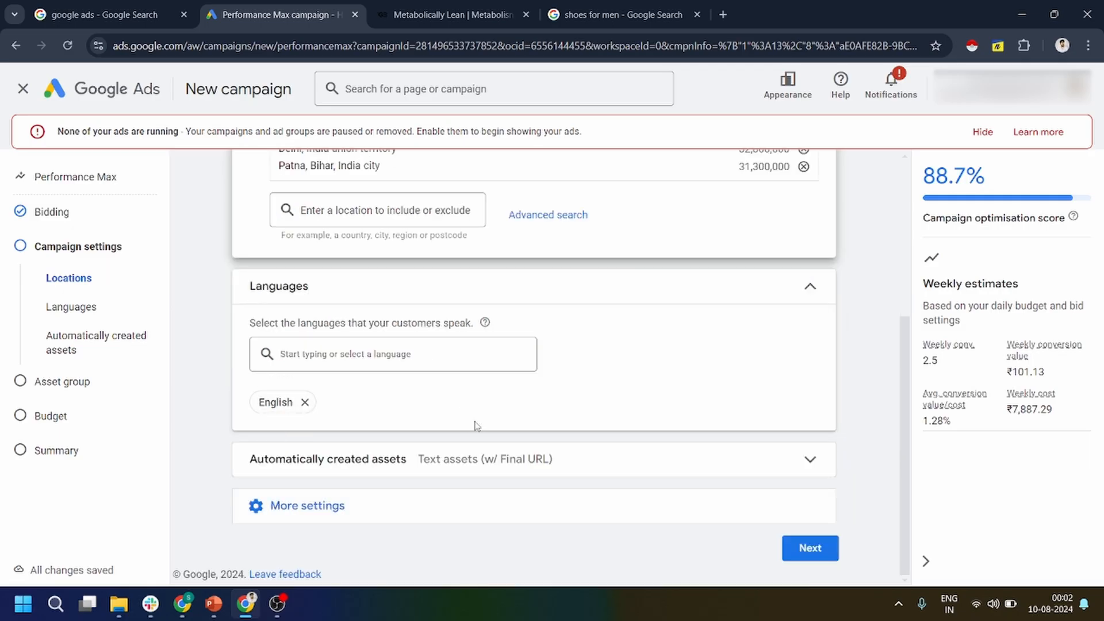
pyautogui.click(422, 466)
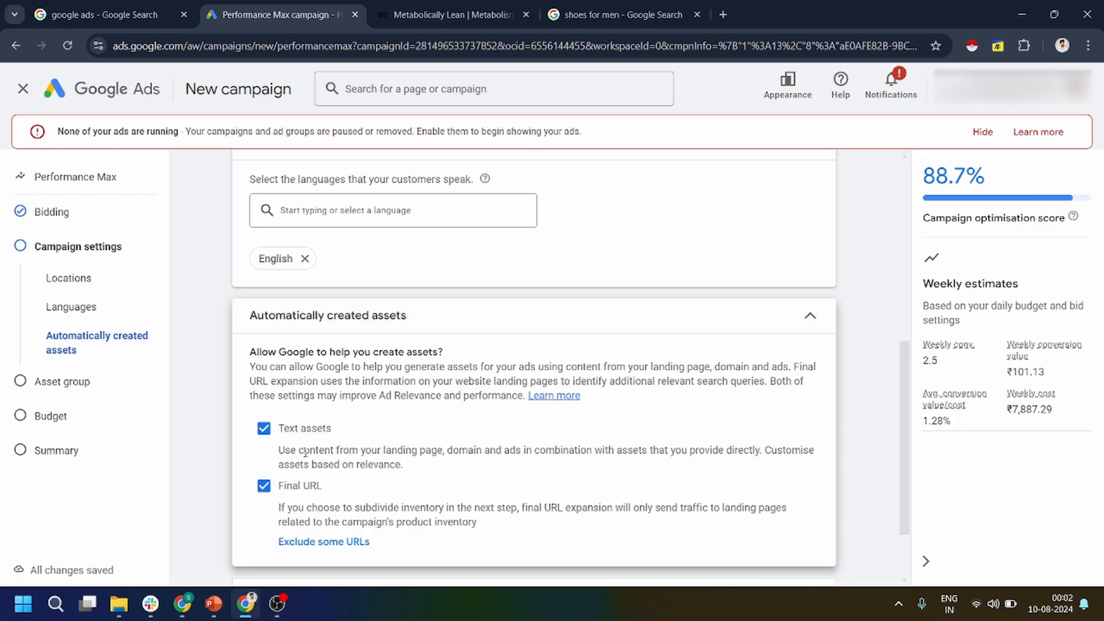
pyautogui.scroll(-2, 318, 449)
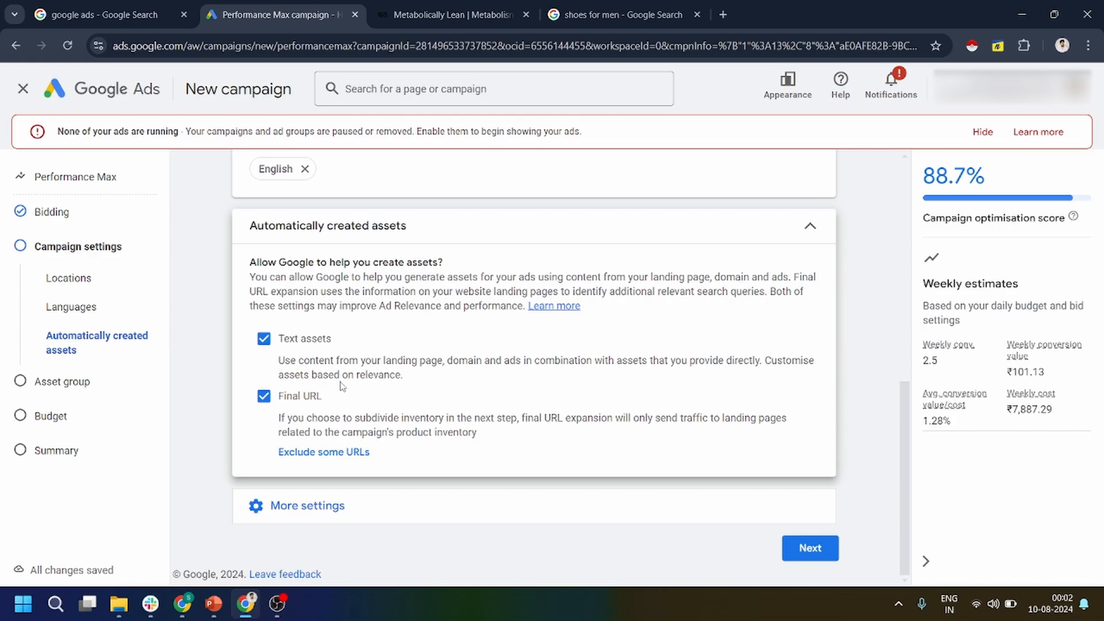
# Copy the saved UTM template "{lpurl}?utm_source=google&utm_medium=paid&utm_campaign={campaignid}&utm_content={adgroupid}&utm_term={keyword}&gadid={creative}" from the notes extension into the campaign's tracking template.
pyautogui.click(341, 506)
pyautogui.scroll(-3, 340, 506)
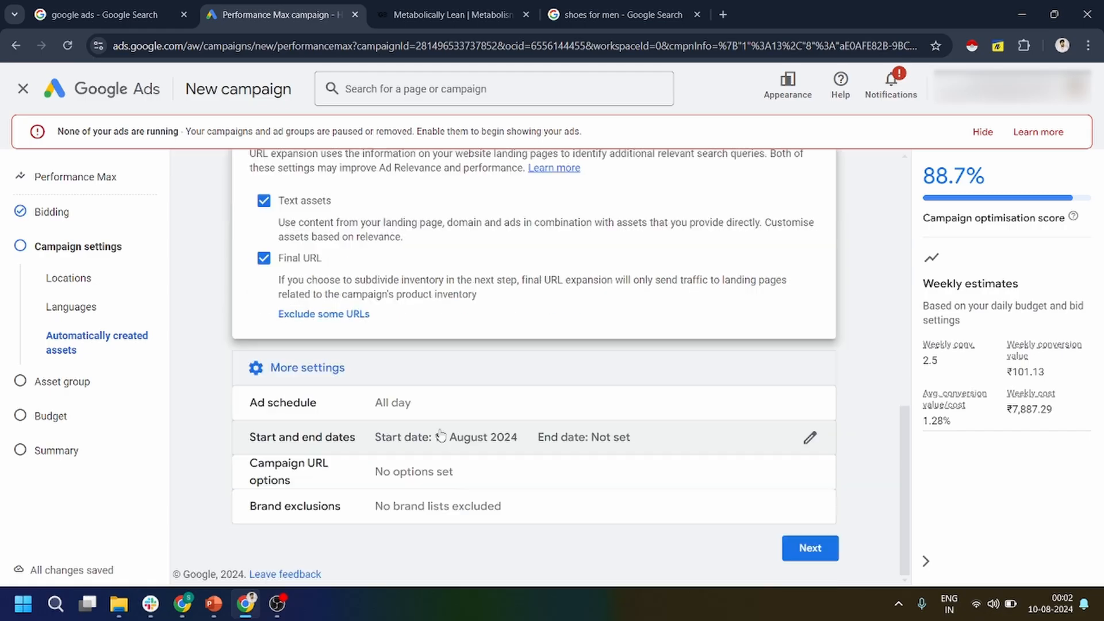
pyautogui.click(322, 475)
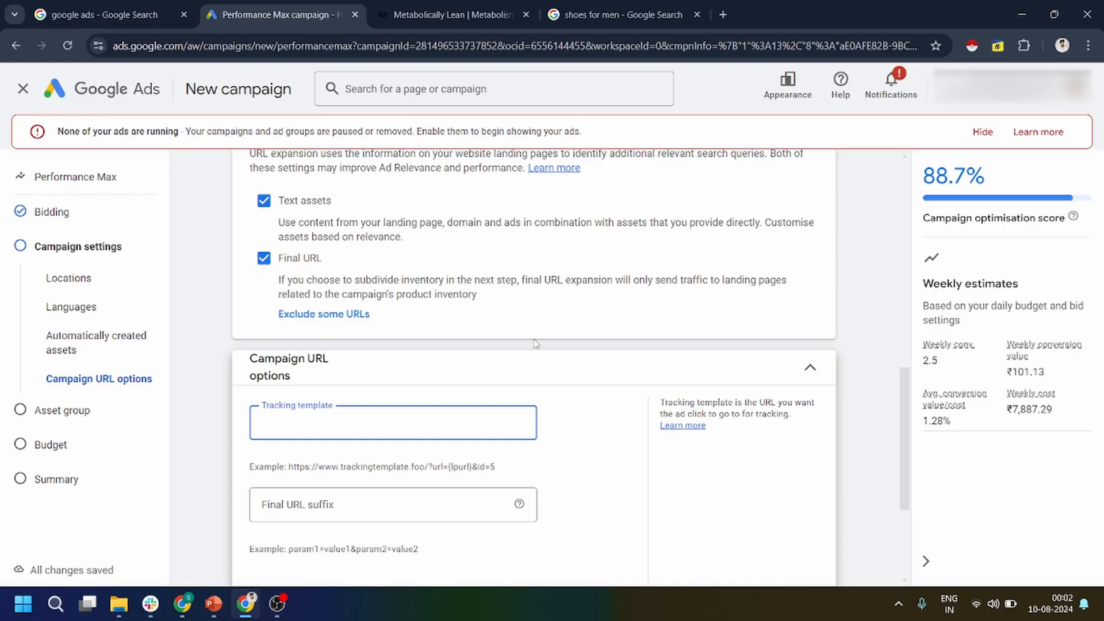
pyautogui.click(998, 46)
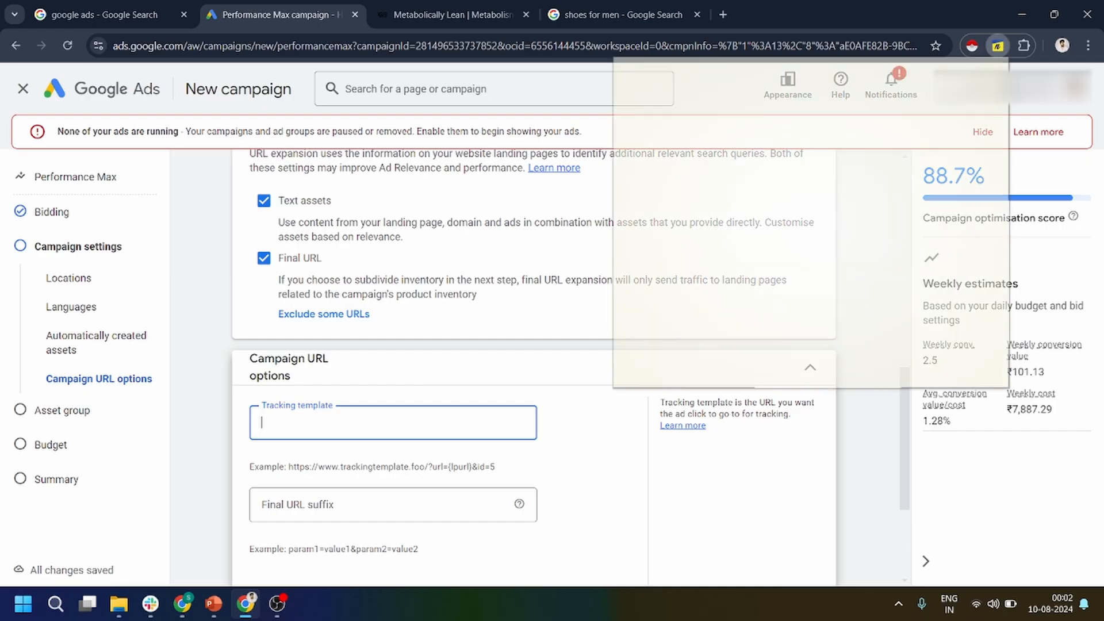
pyautogui.moveTo(768, 198); pyautogui.dragTo(620, 127)
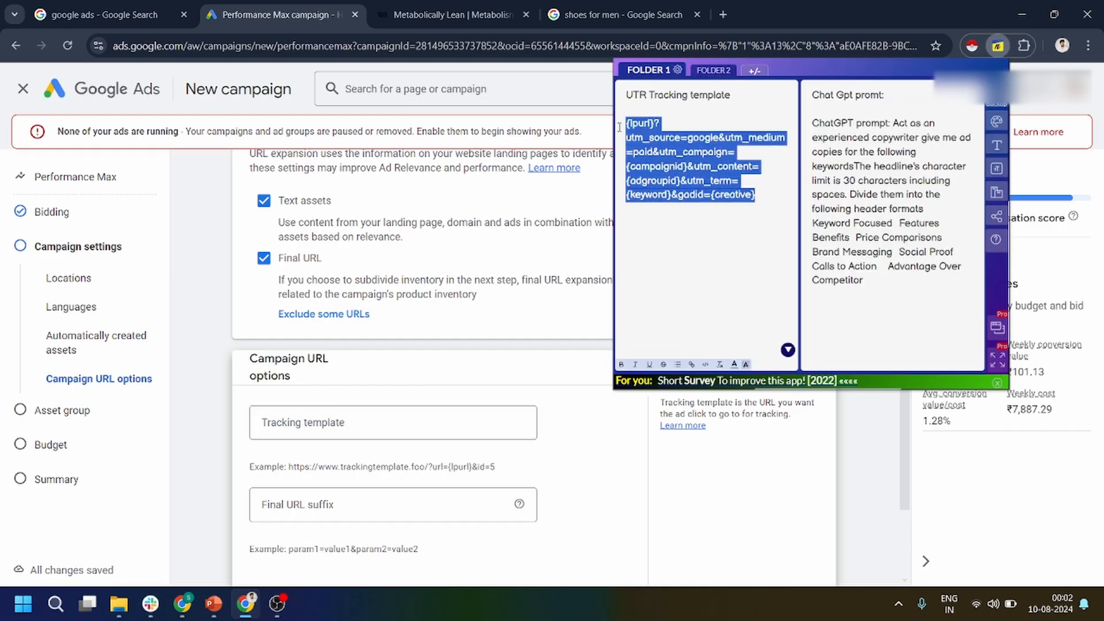
pyautogui.hotkey('ctrl', 'c')
pyautogui.click(422, 408)
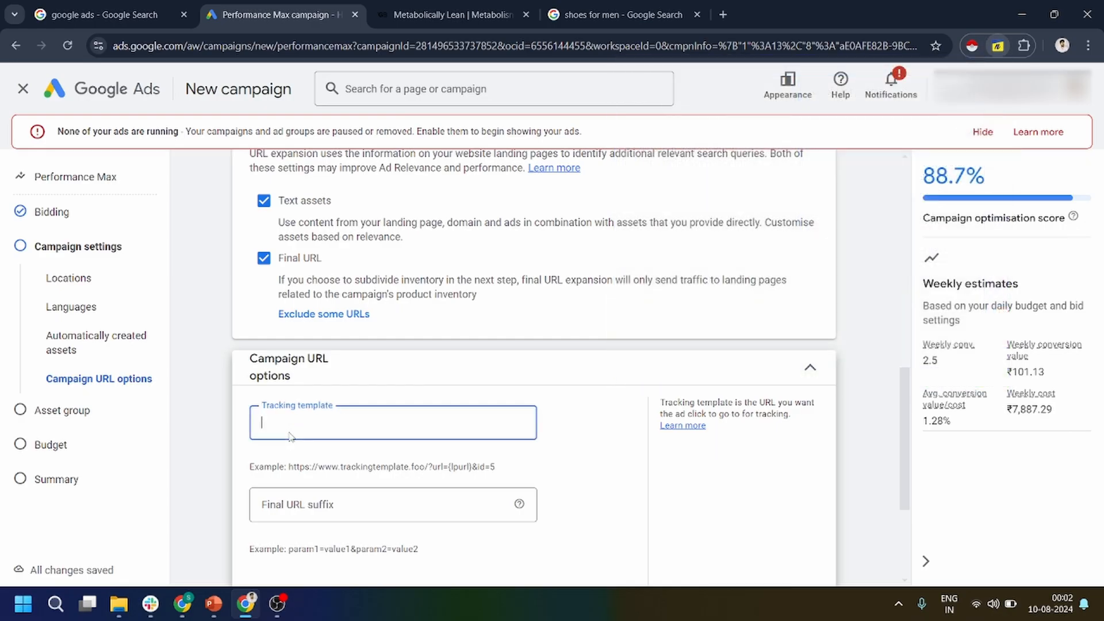
pyautogui.hotkey('ctrl', 'v')
pyautogui.click(493, 362)
pyautogui.click(494, 425)
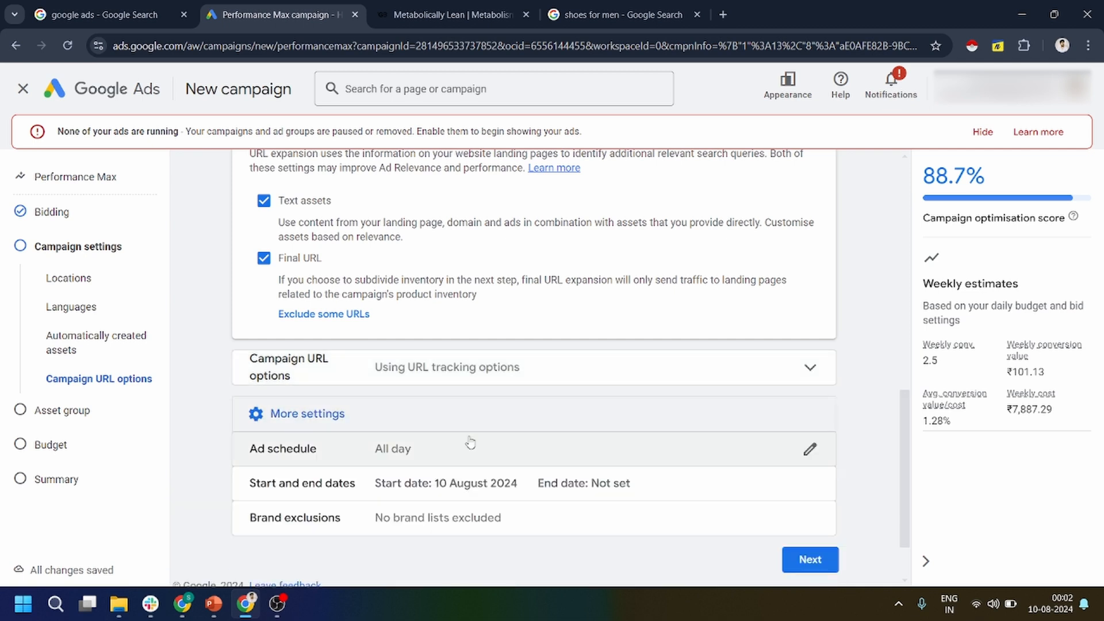
# Continue to the asset group setup and name the asset group "Assest Only - 9-08-2024".
pyautogui.scroll(-2, 371, 468)
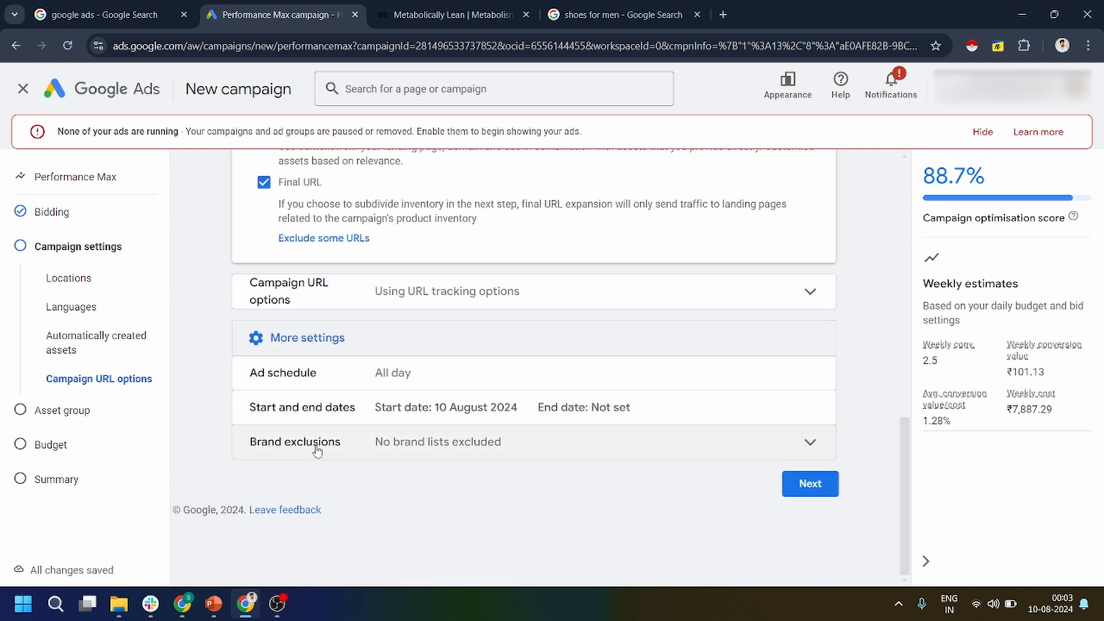
pyautogui.click(809, 483)
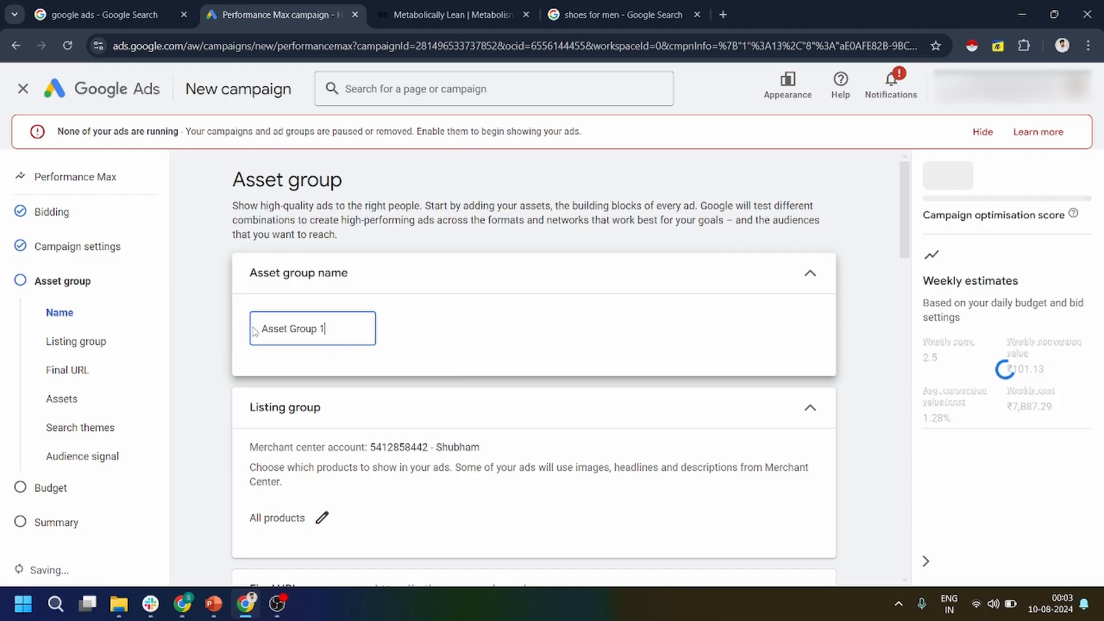
pyautogui.tripleClick(252, 329)
pyautogui.write('A')
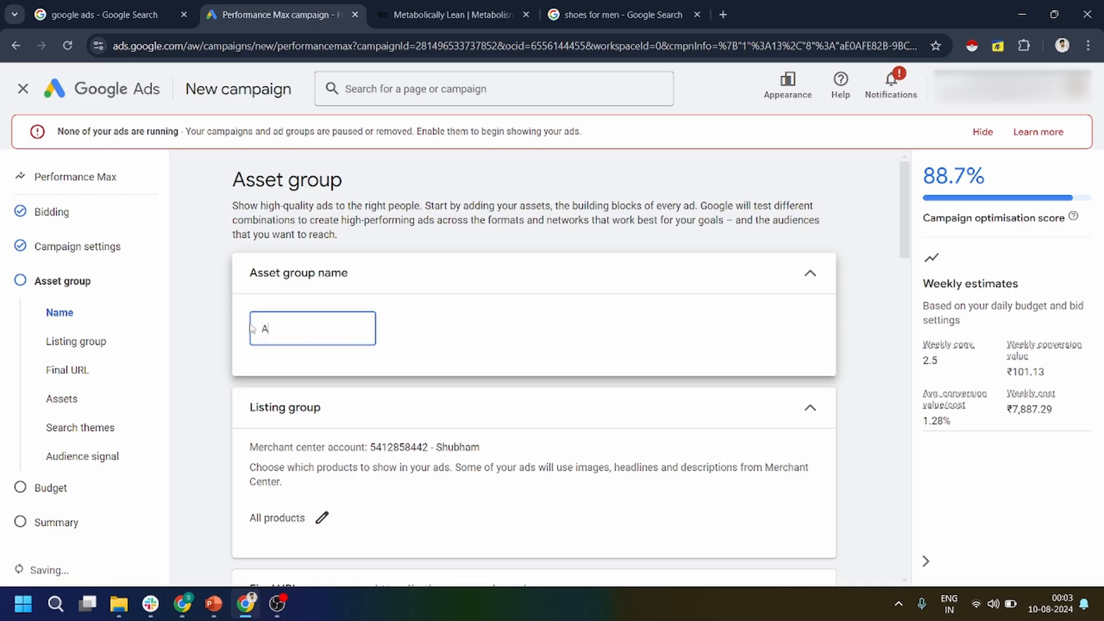
pyautogui.write('ssest Only')
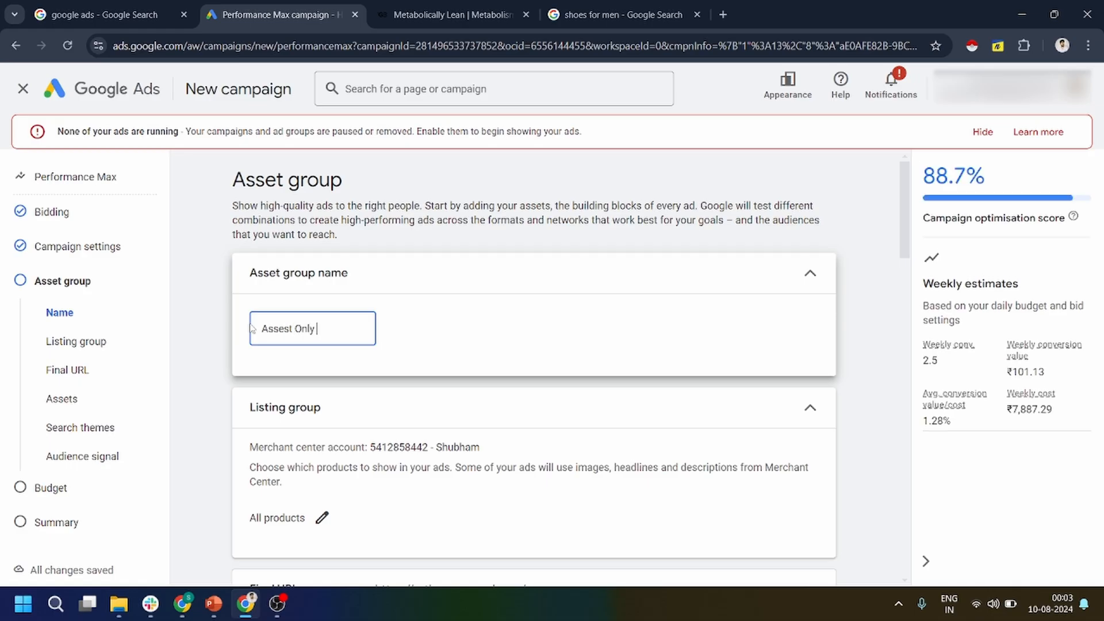
pyautogui.write('- 9-08-2024')
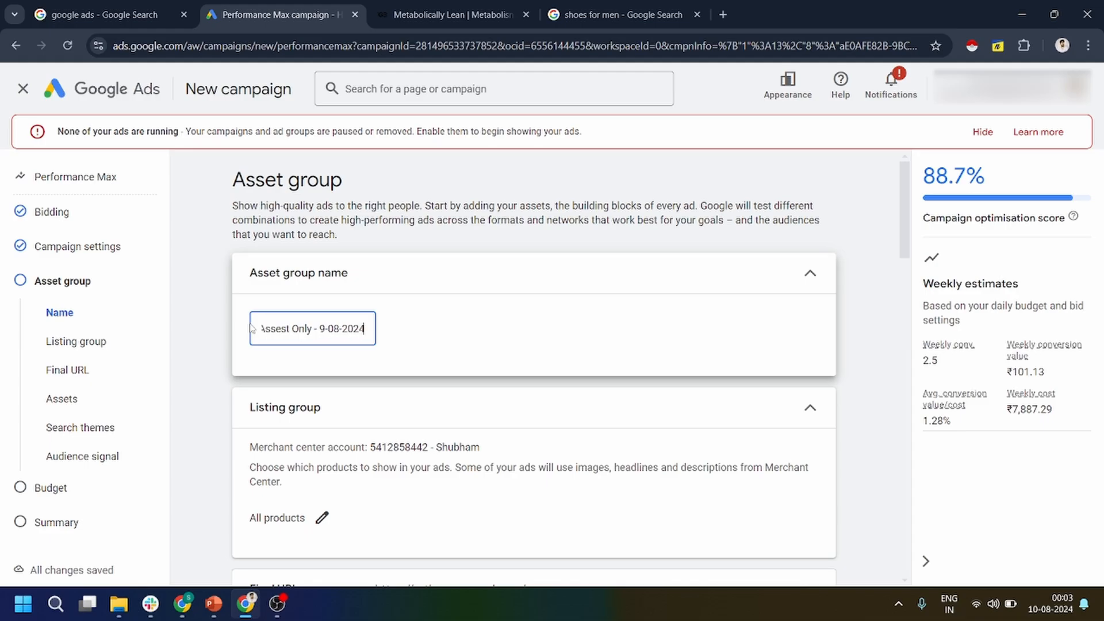
pyautogui.click(382, 363)
# Limit the listing group to the product types weight loss supplement and health supplement, and save the selection.
pyautogui.scroll(-2, 447, 407)
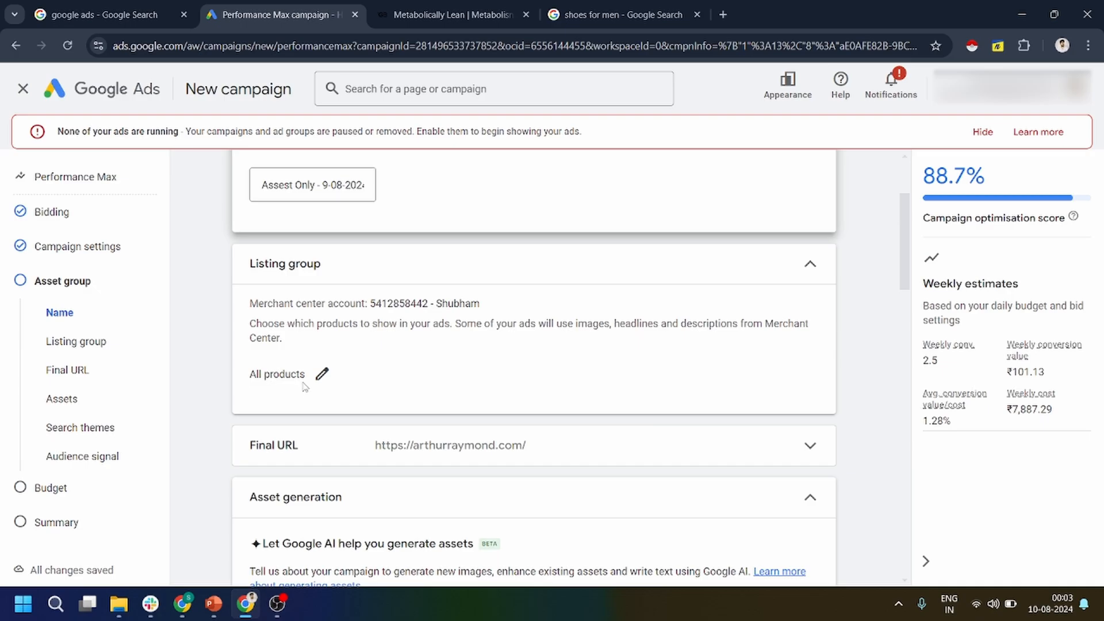
pyautogui.moveTo(303, 378); pyautogui.dragTo(249, 375)
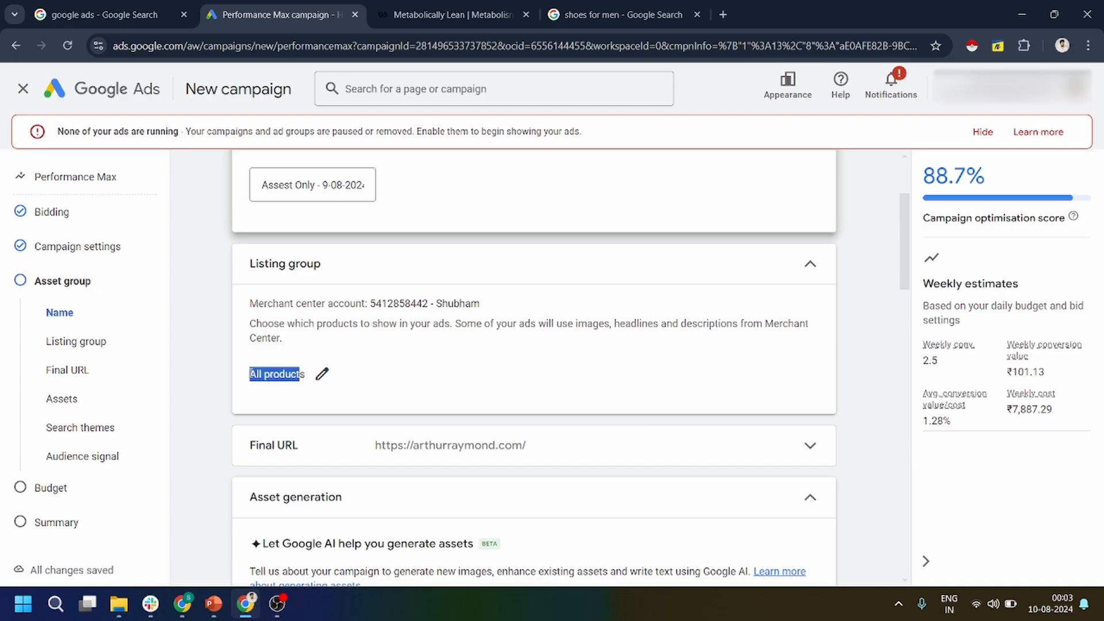
pyautogui.click(322, 382)
pyautogui.click(471, 218)
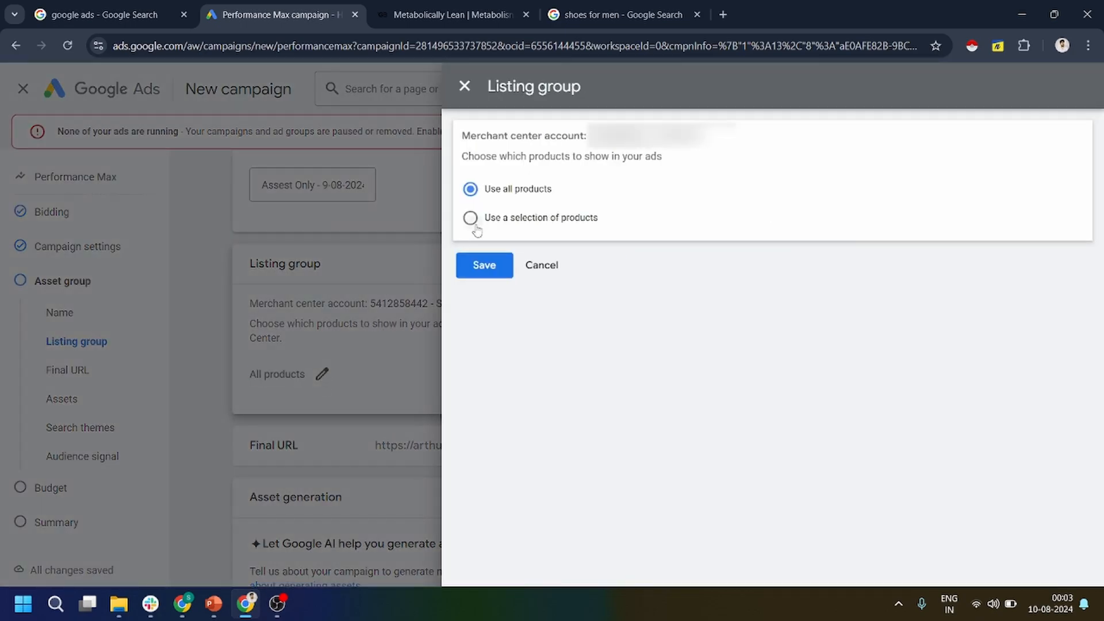
pyautogui.click(641, 290)
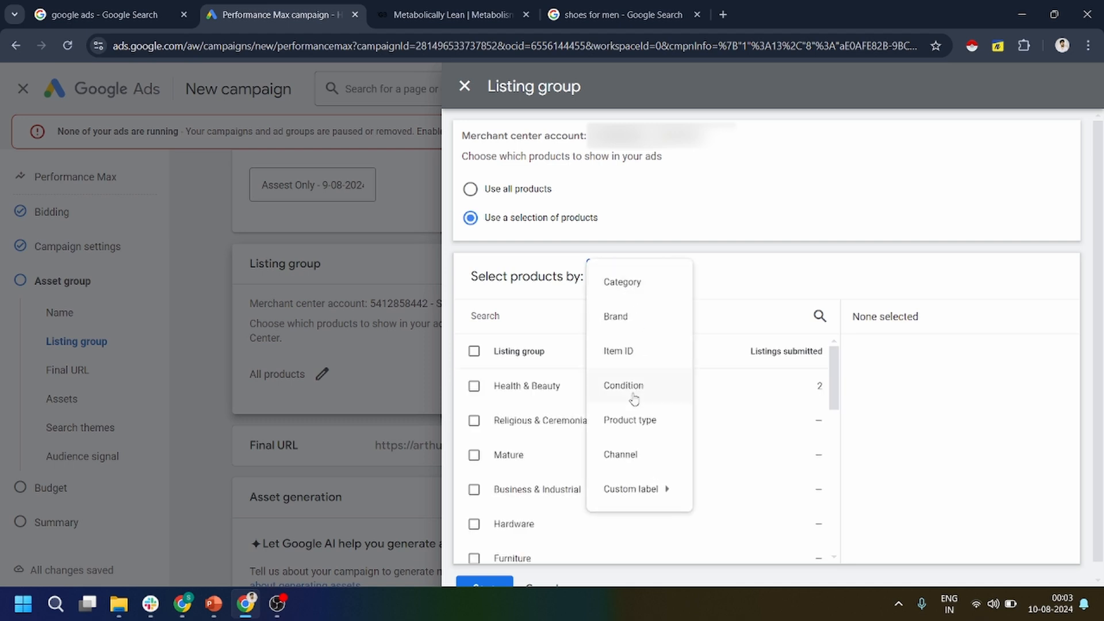
pyautogui.click(638, 423)
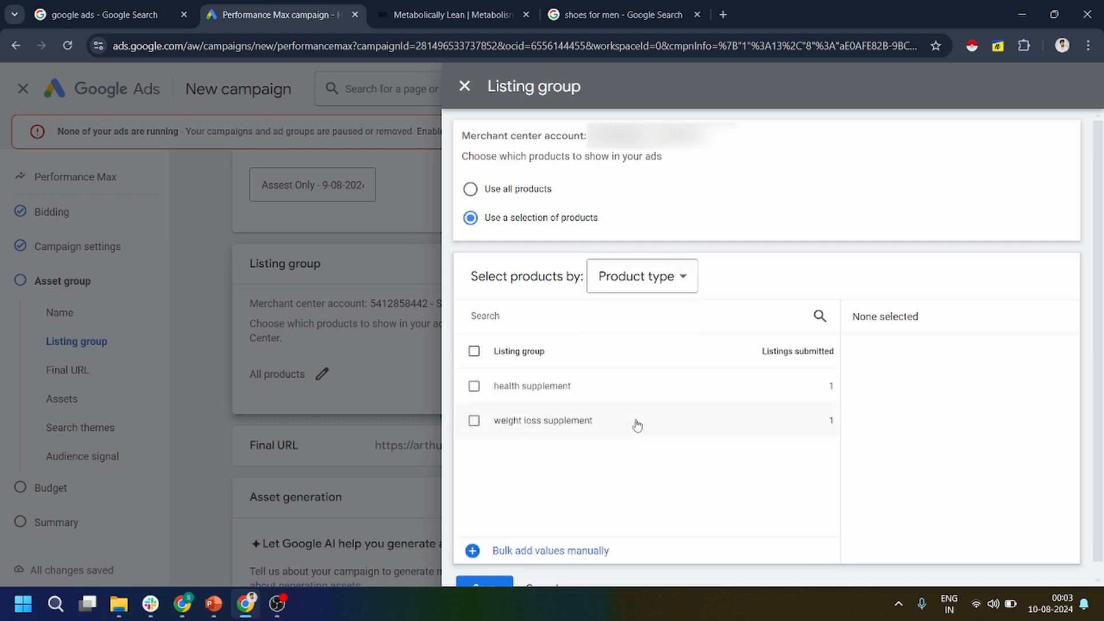
pyautogui.click(474, 421)
pyautogui.click(473, 388)
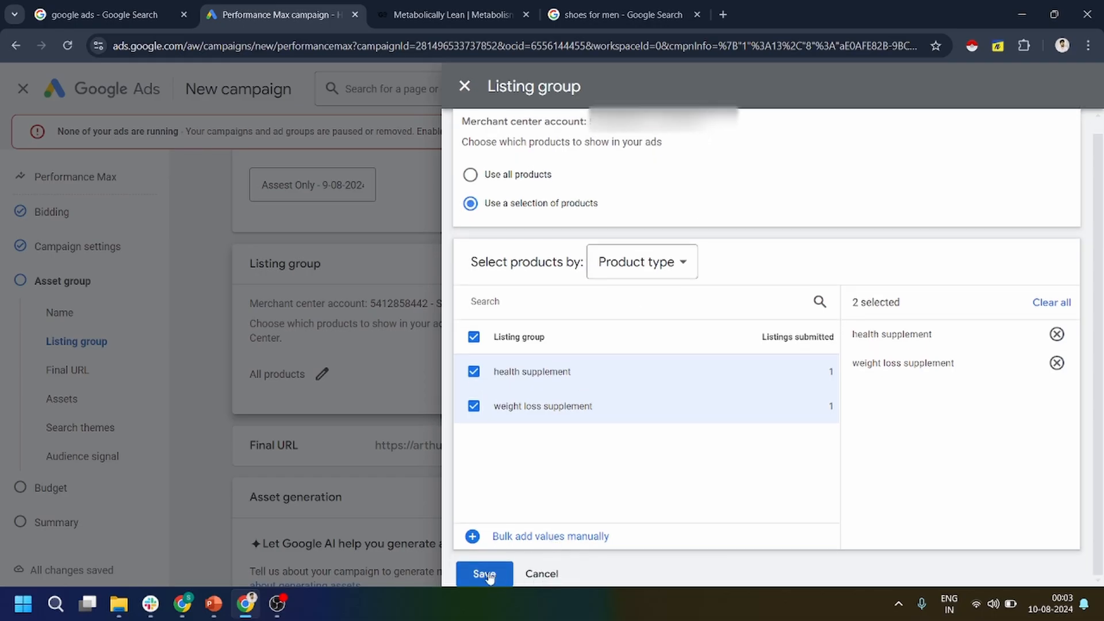
pyautogui.click(482, 575)
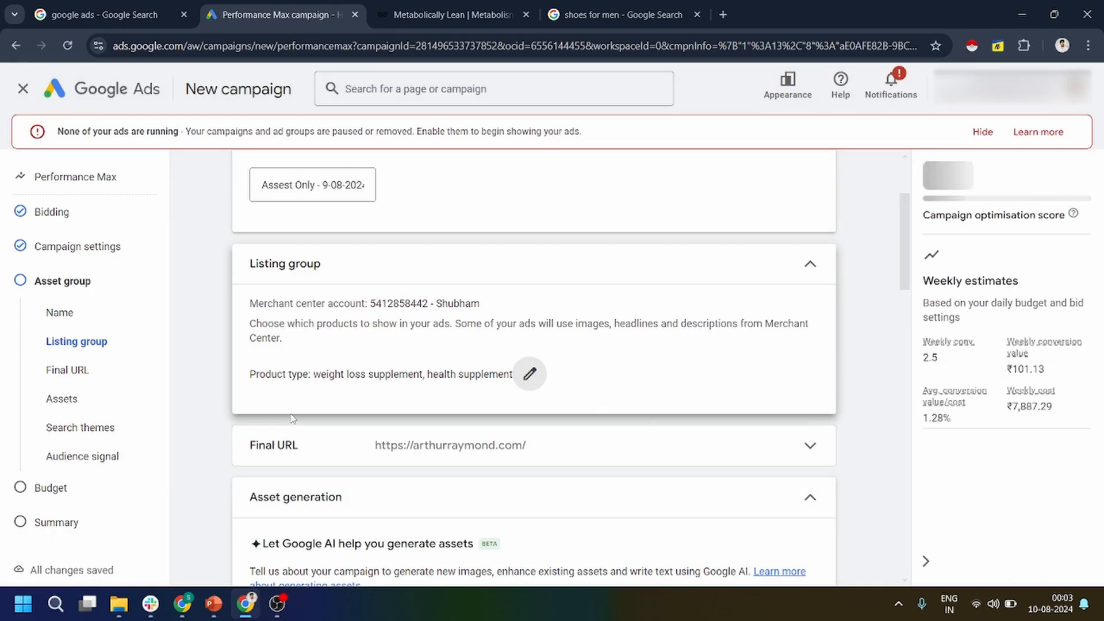
pyautogui.scroll(-1, 342, 453)
pyautogui.click(327, 387)
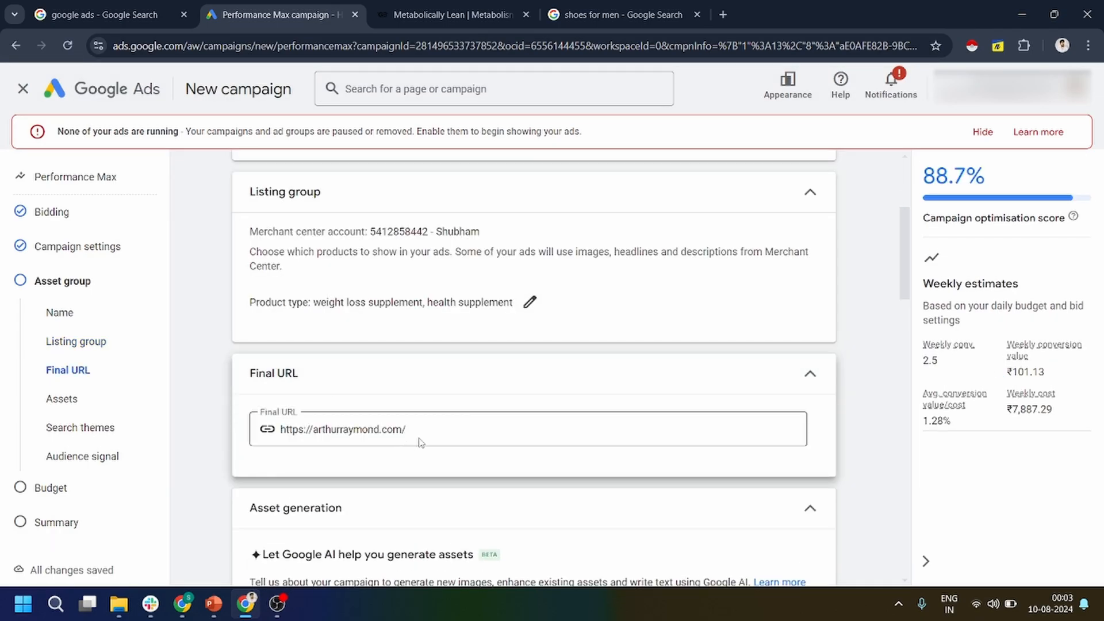
pyautogui.moveTo(423, 429); pyautogui.dragTo(279, 430)
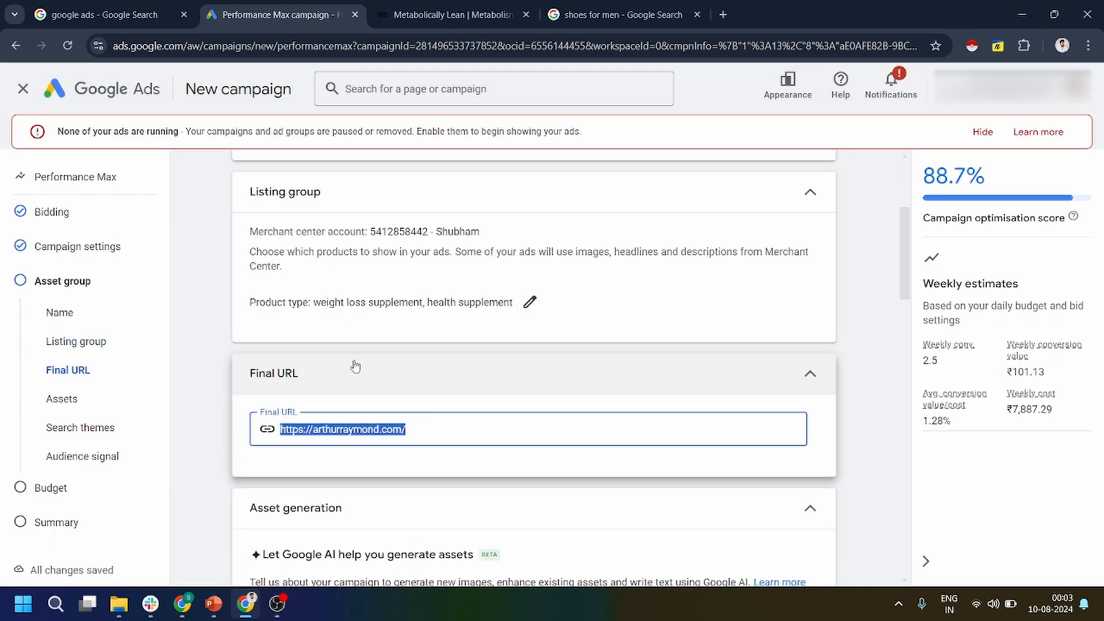
pyautogui.click(446, 15)
pyautogui.click(899, 176)
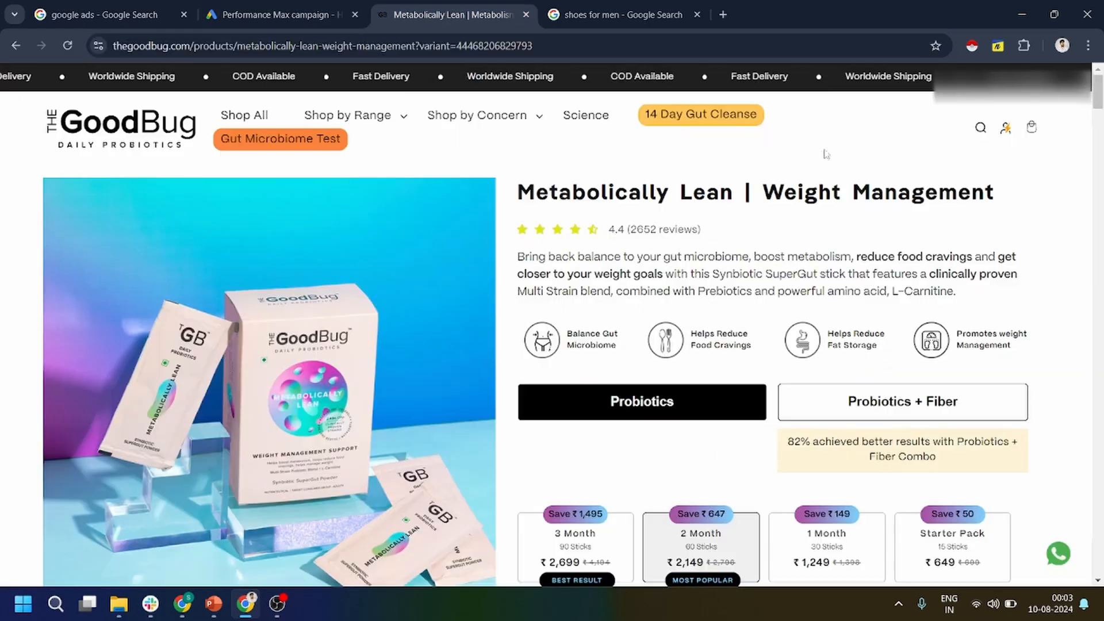
pyautogui.click(576, 44)
pyautogui.hotkey('ctrl', 'c')
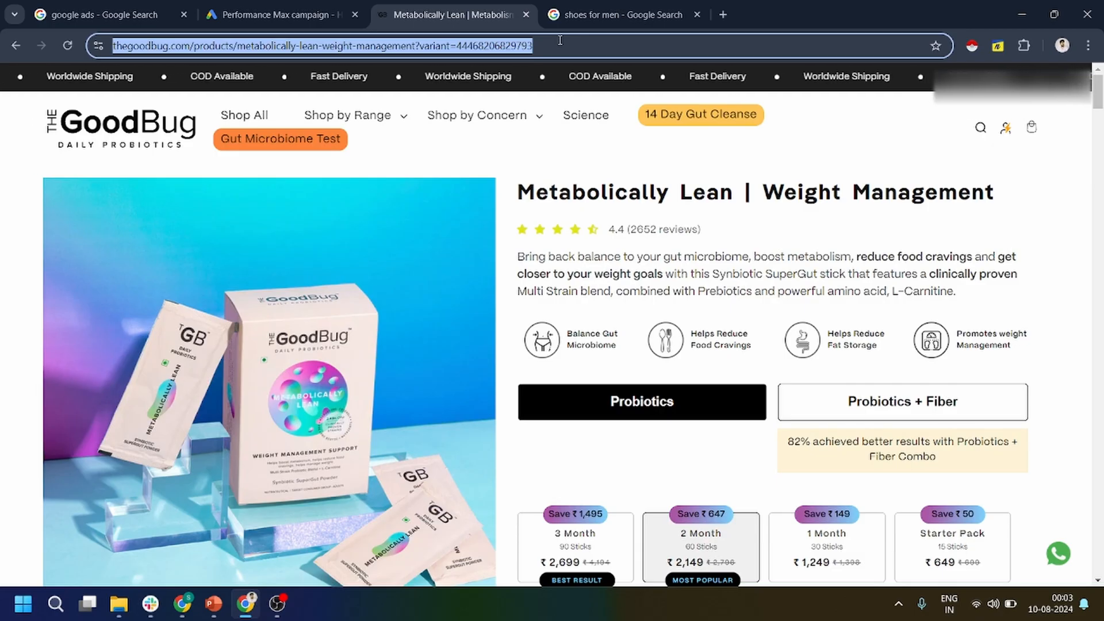
pyautogui.click(270, 14)
pyautogui.hotkey('ctrl', 'v')
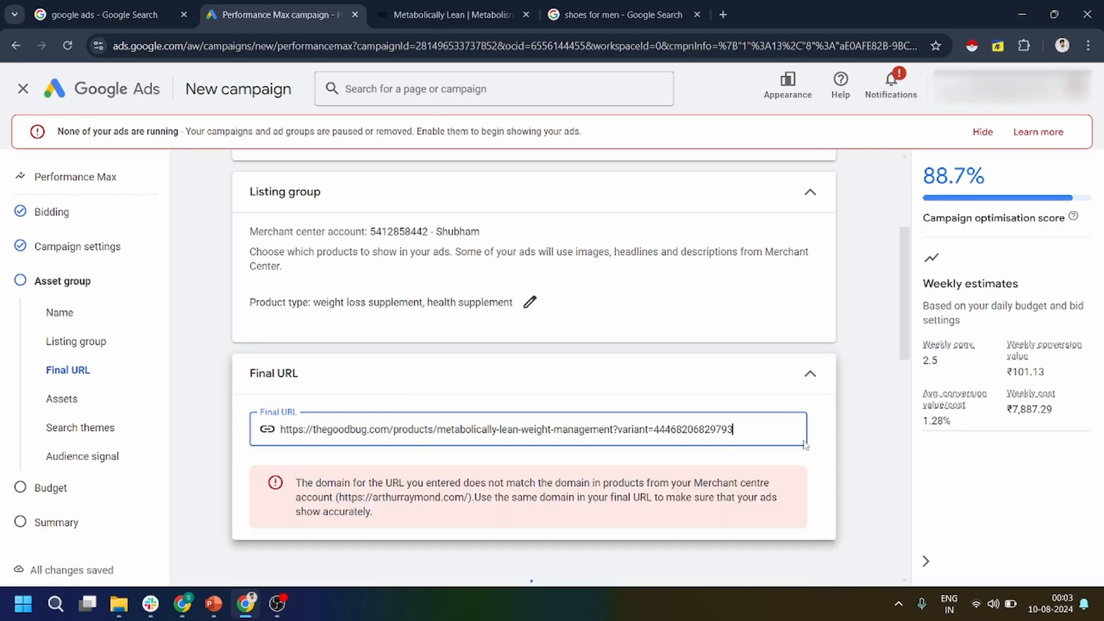
pyautogui.click(806, 379)
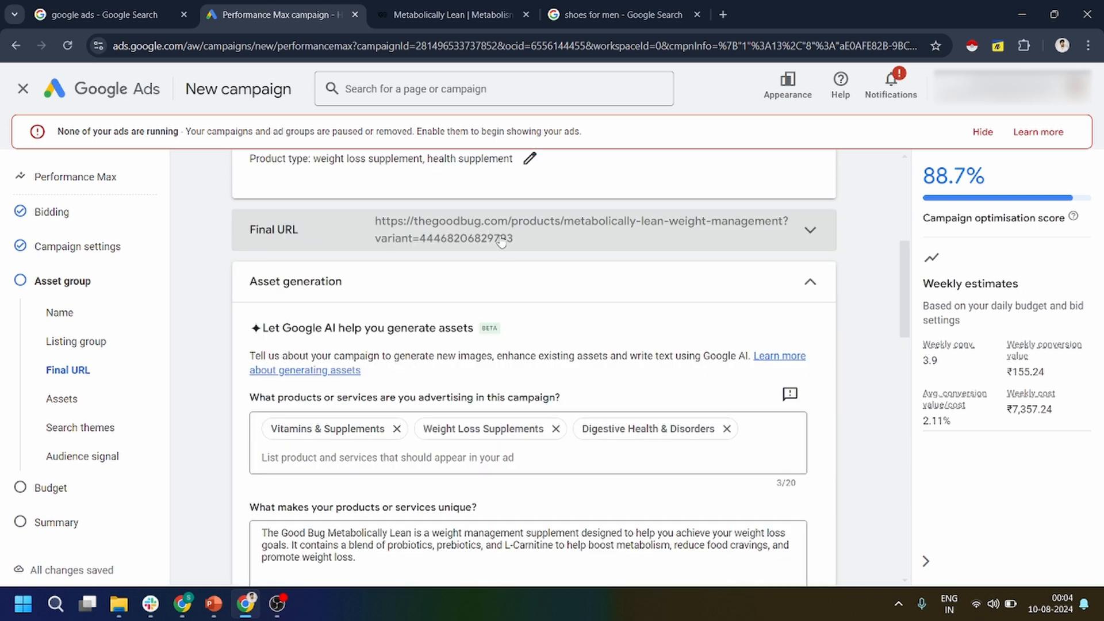
# Check the online store setup in Merchant Center, and read the advertised products and unique selling description proposed for asset generation.
pyautogui.click(182, 604)
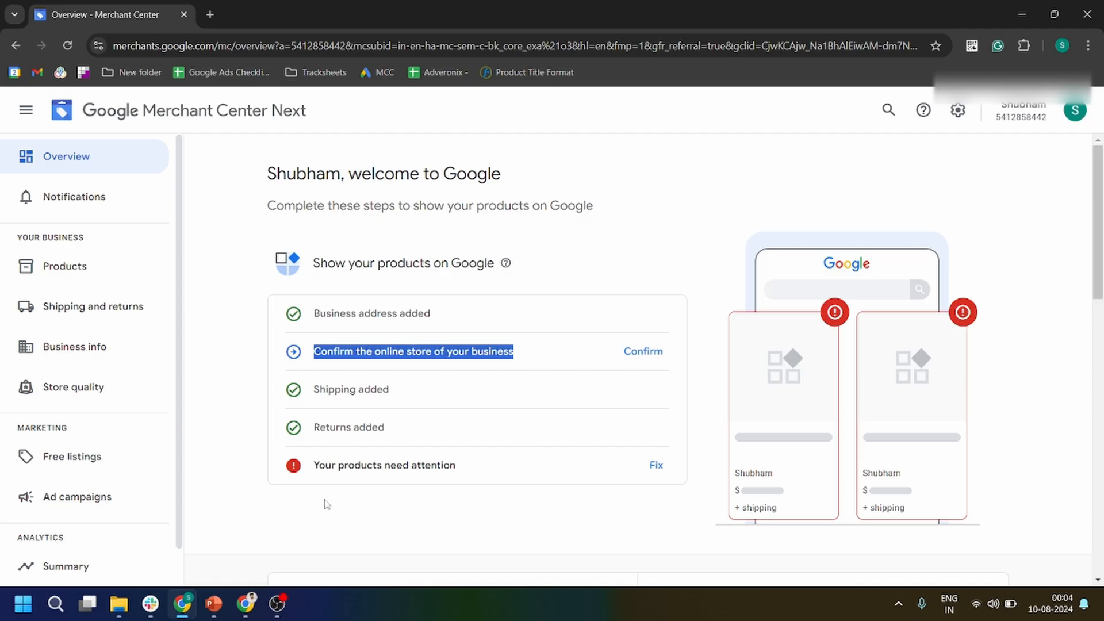
pyautogui.click(246, 603)
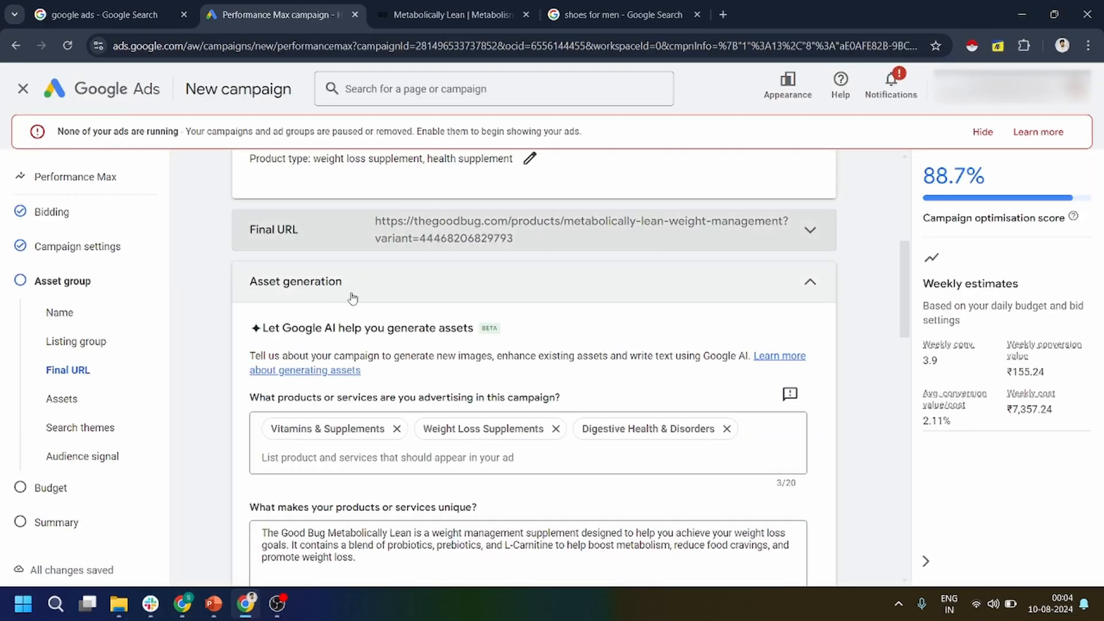
pyautogui.scroll(-1, 377, 316)
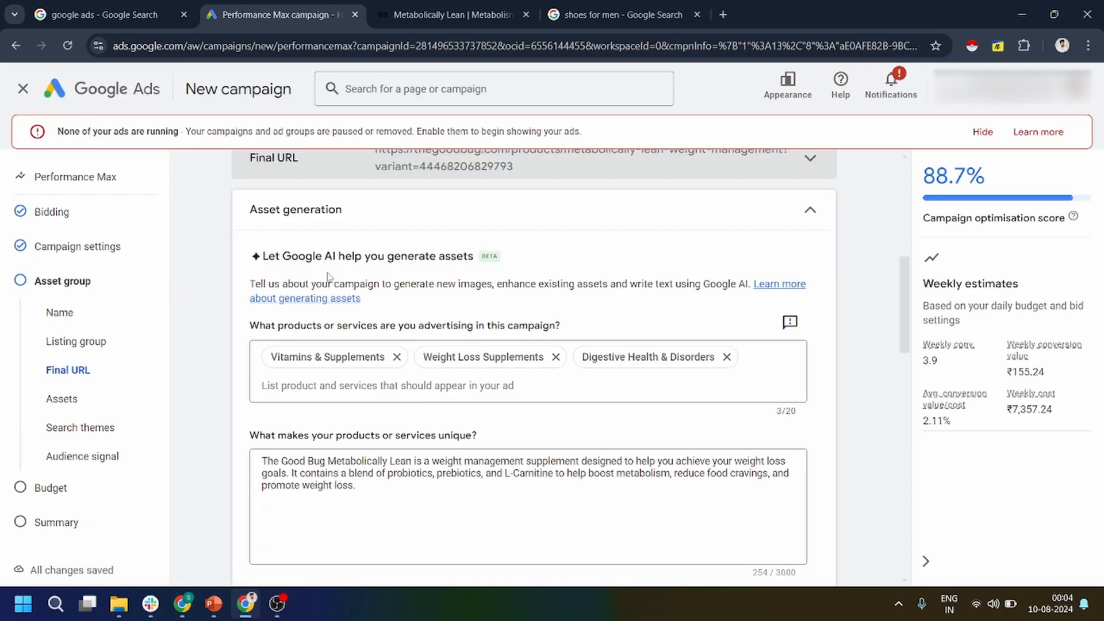
pyautogui.scroll(-1, 407, 338)
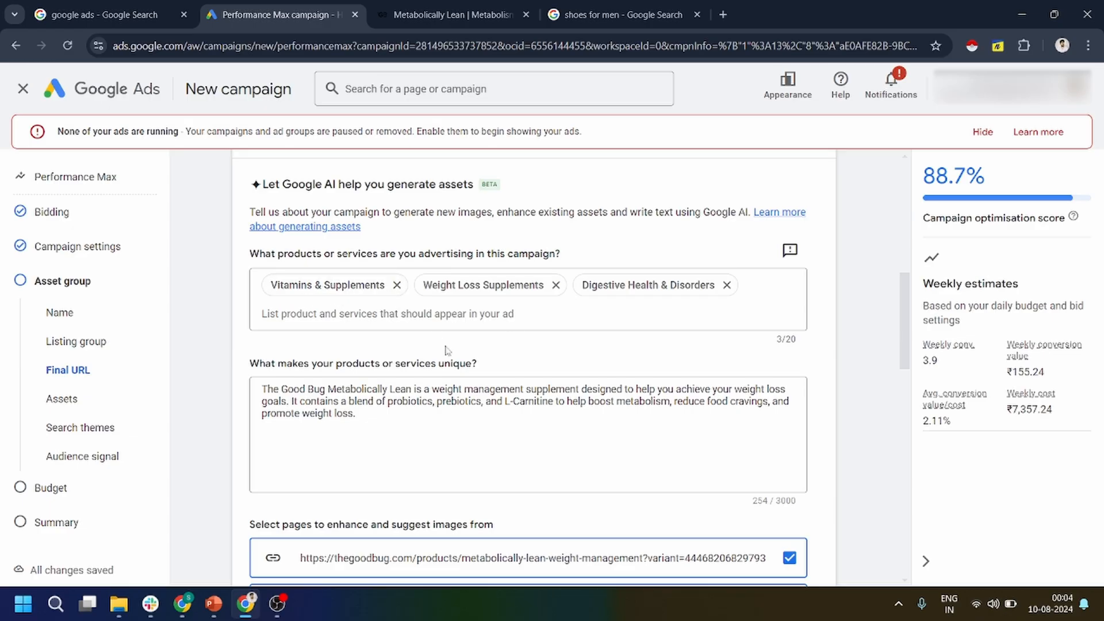
pyautogui.scroll(-2, 356, 336)
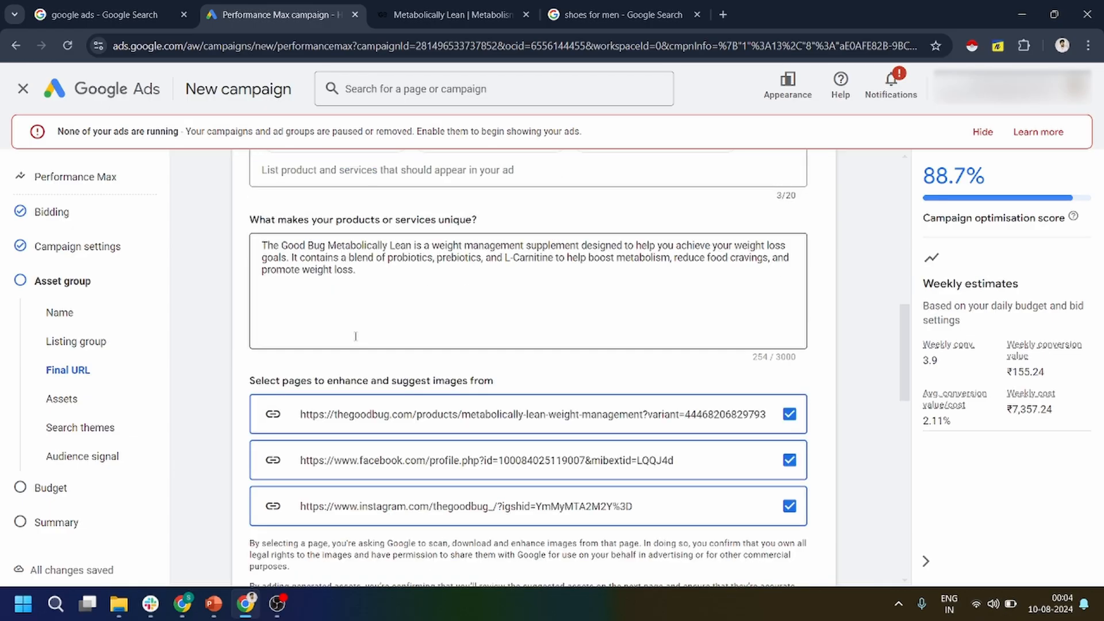
pyautogui.tripleClick(275, 254)
# Exclude the Facebook and Instagram pages as image sources, keep only the product page, and generate the assets.
pyautogui.scroll(-2, 412, 342)
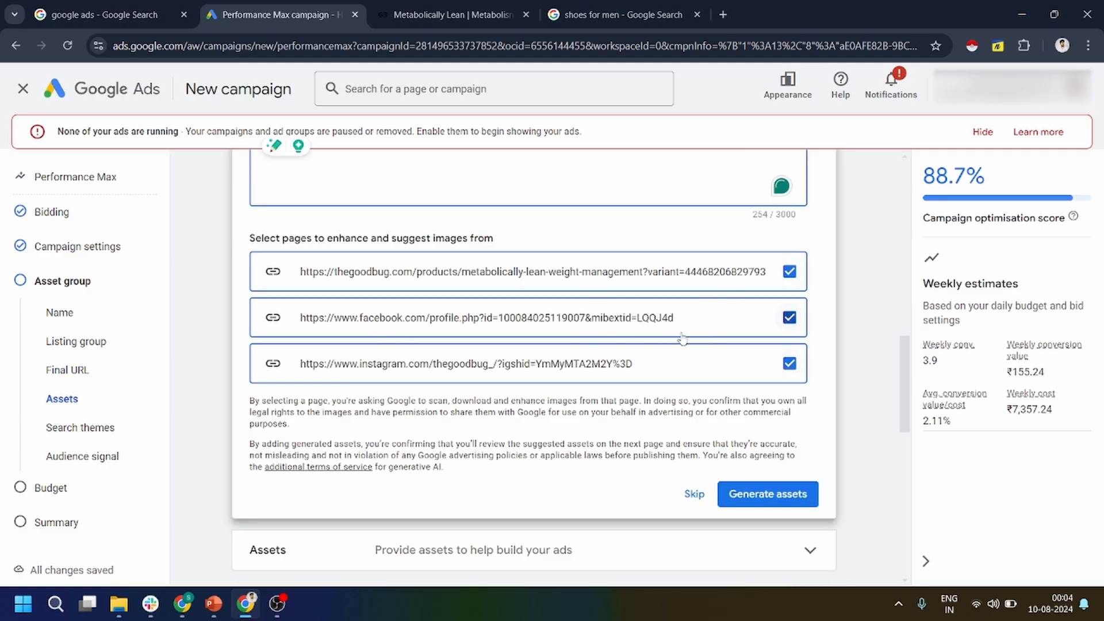
pyautogui.click(789, 319)
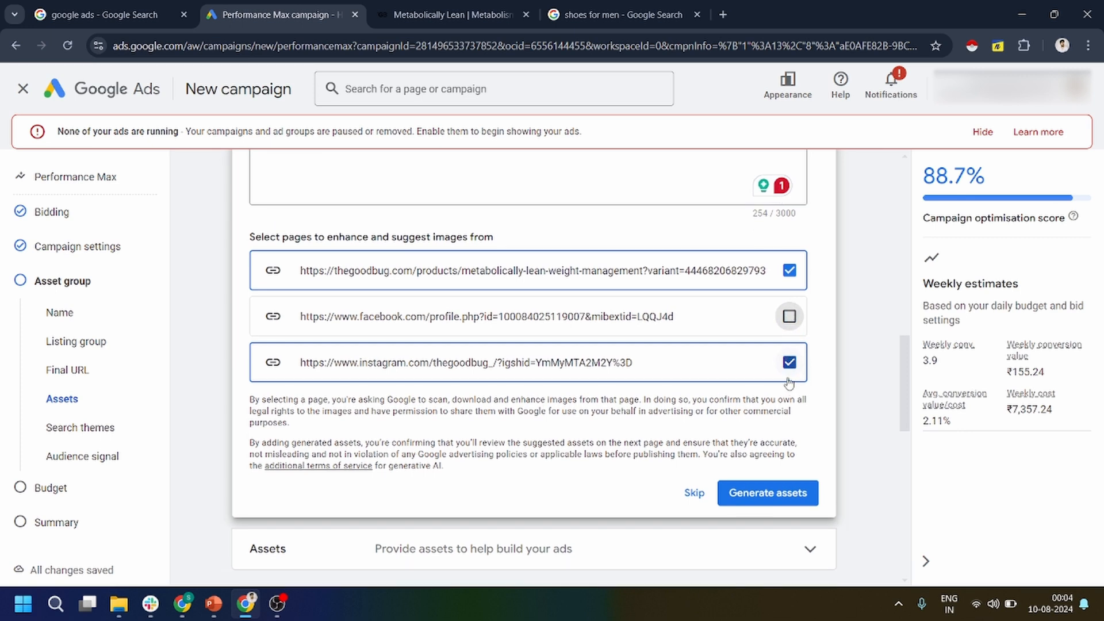
pyautogui.click(784, 372)
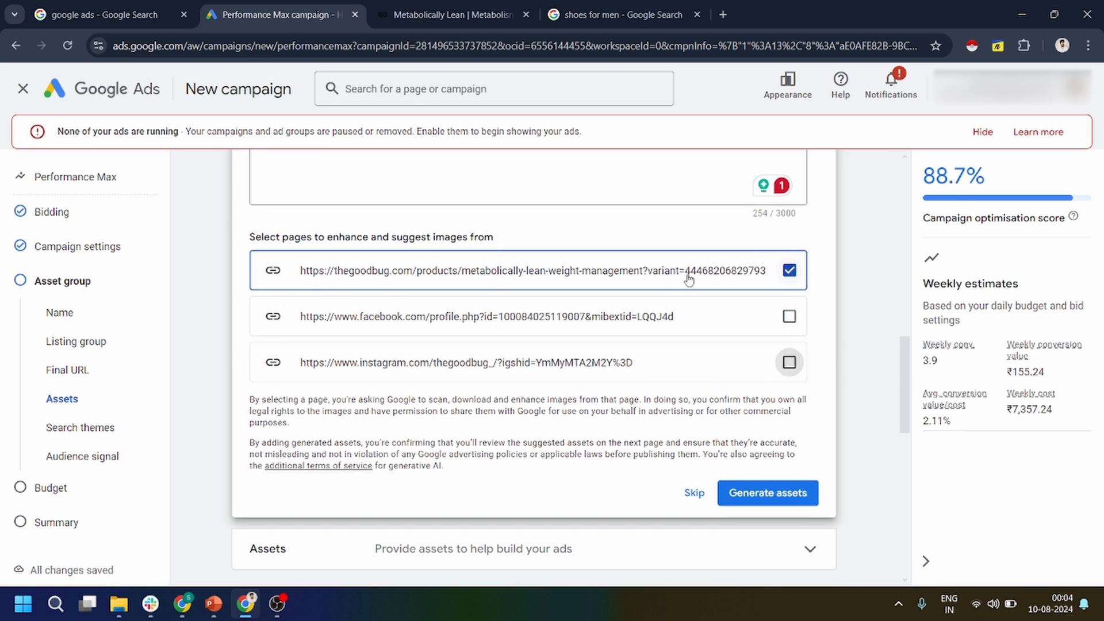
pyautogui.scroll(-2, 779, 382)
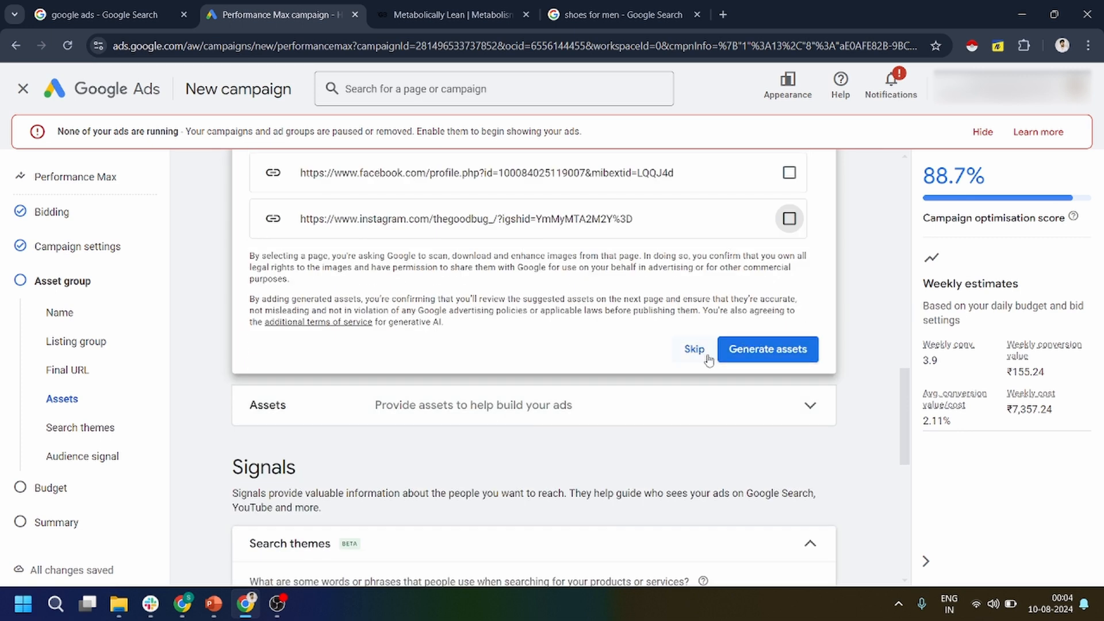
pyautogui.click(776, 349)
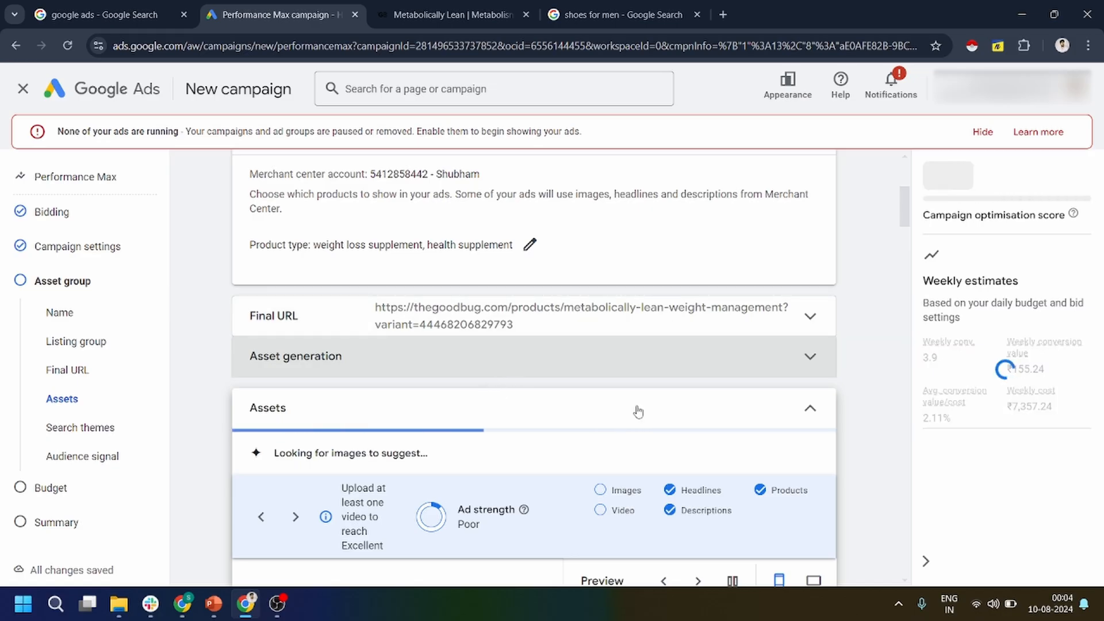
# Review the generated headlines and descriptions, and add the suggested nutrition information image and the Metabolic Fiber Boost combo image to the asset group.
pyautogui.scroll(-3, 861, 365)
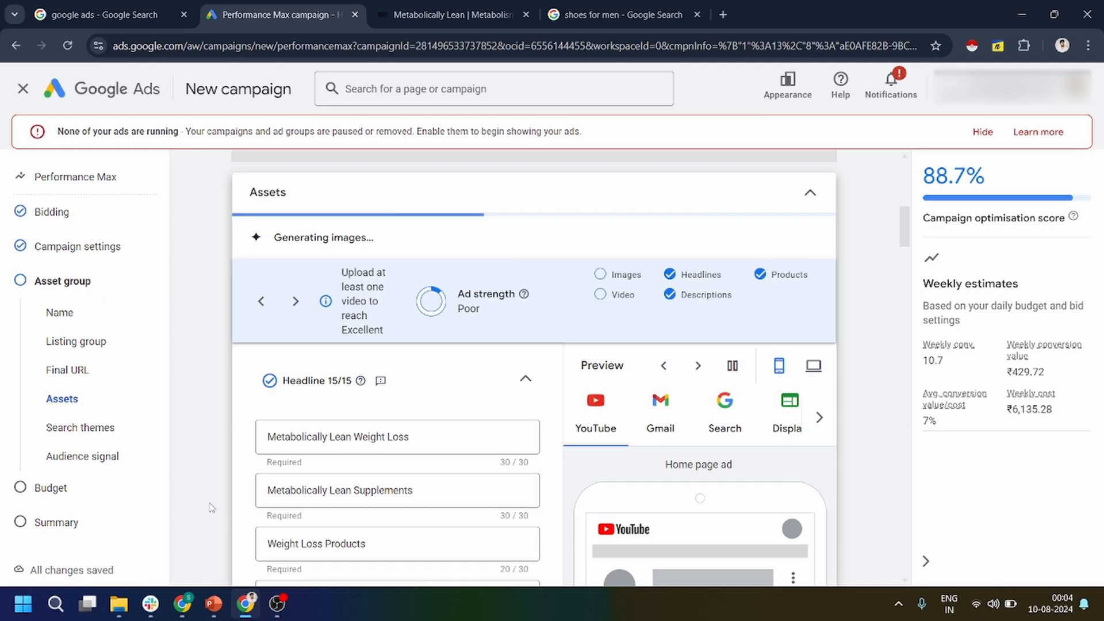
pyautogui.scroll(-8, 369, 471)
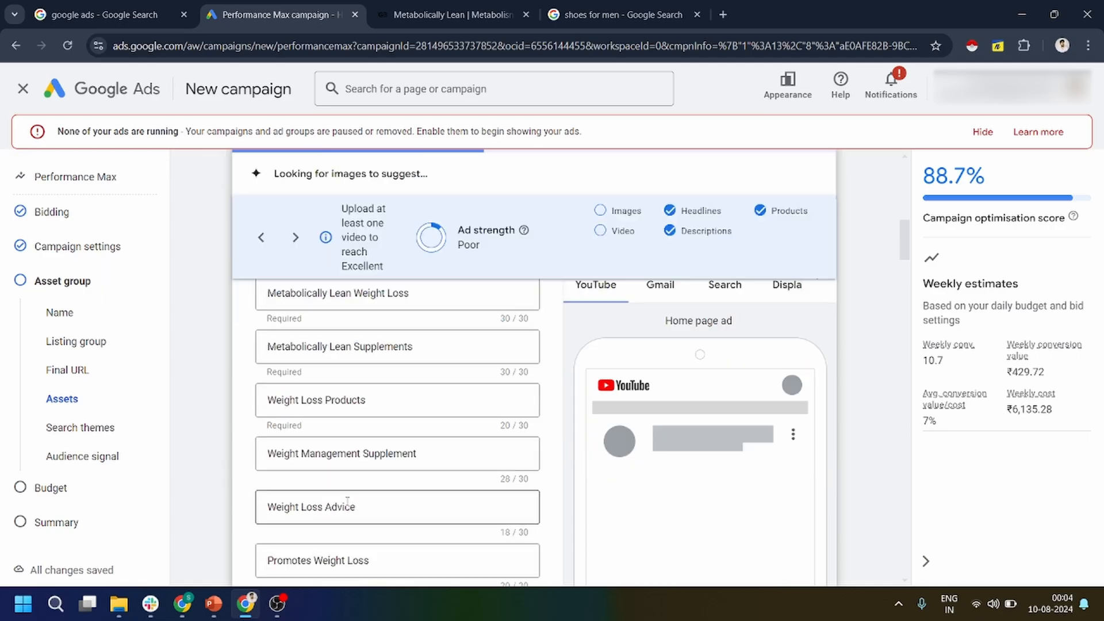
pyautogui.scroll(-10, 342, 493)
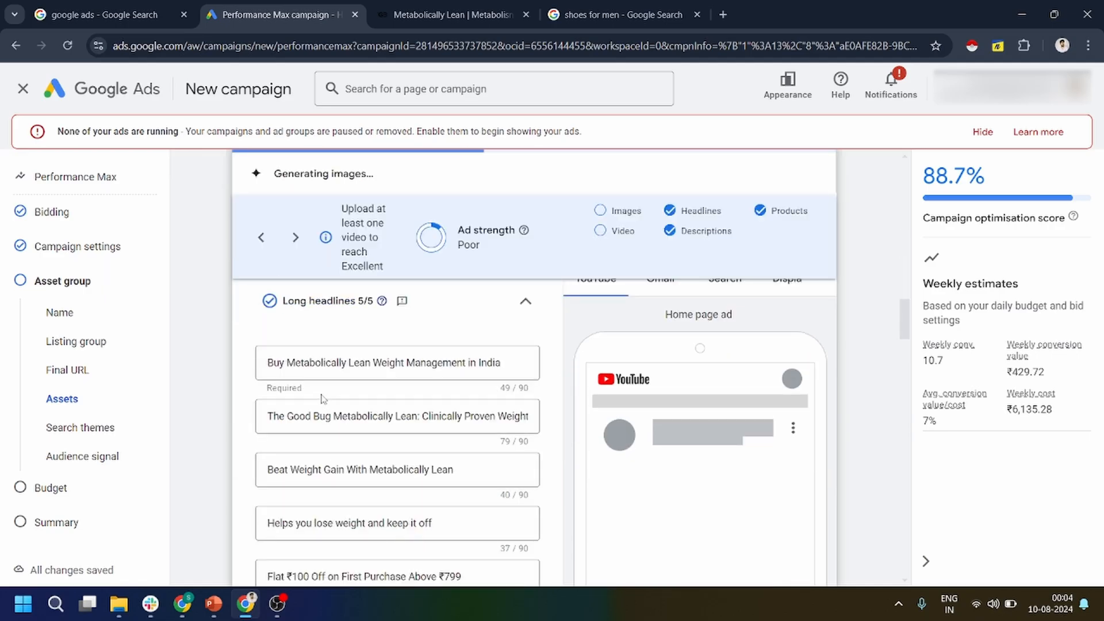
pyautogui.scroll(-3, 349, 451)
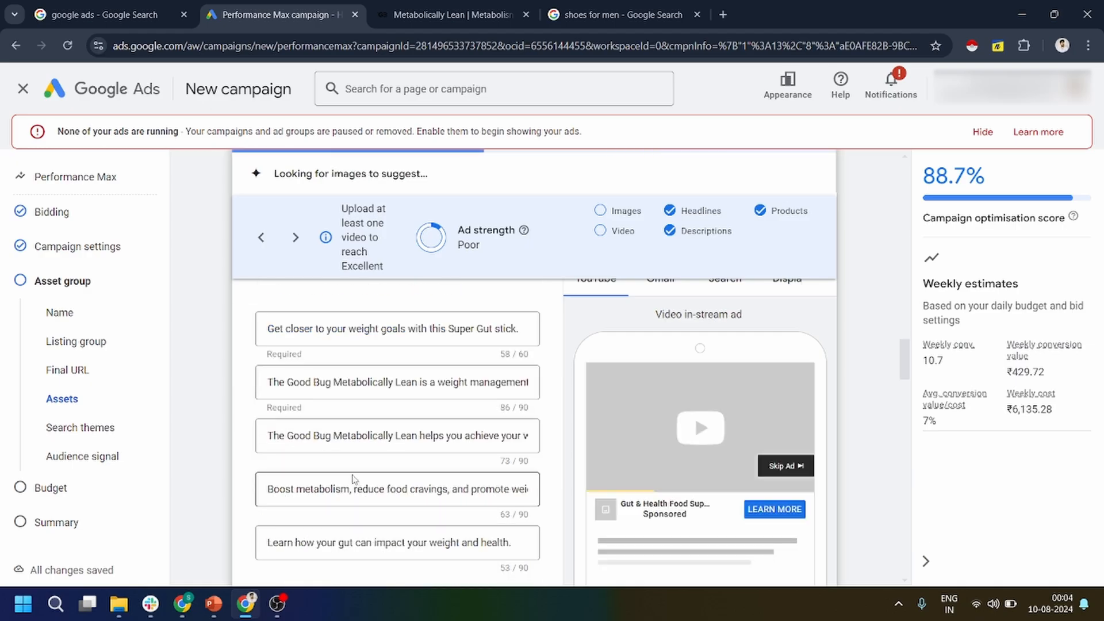
pyautogui.scroll(-4, 353, 478)
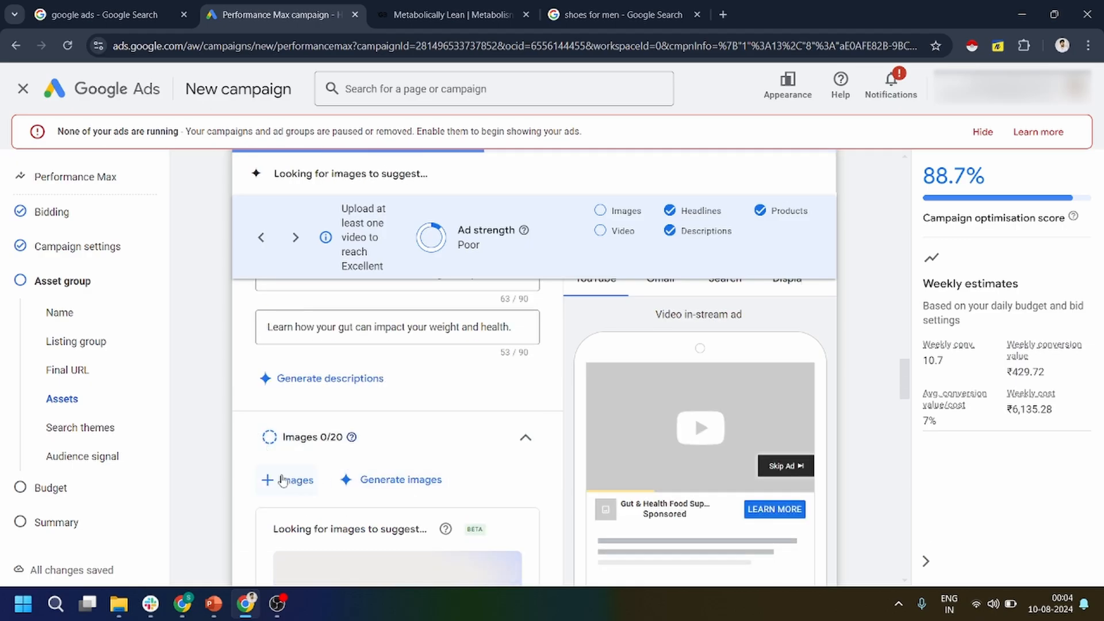
pyautogui.click(286, 481)
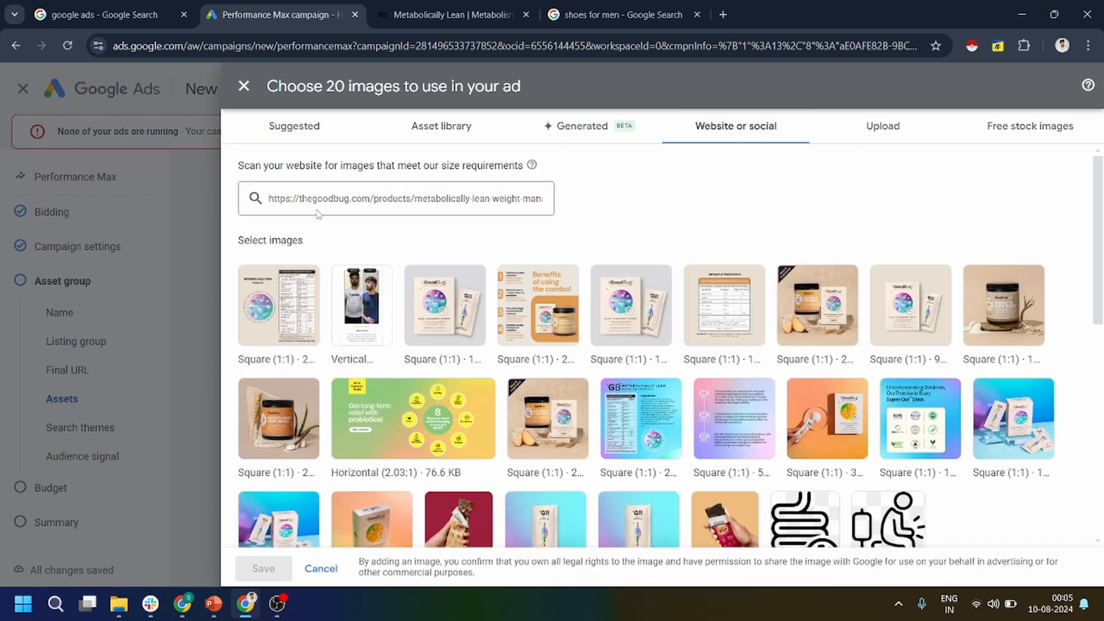
pyautogui.click(313, 200)
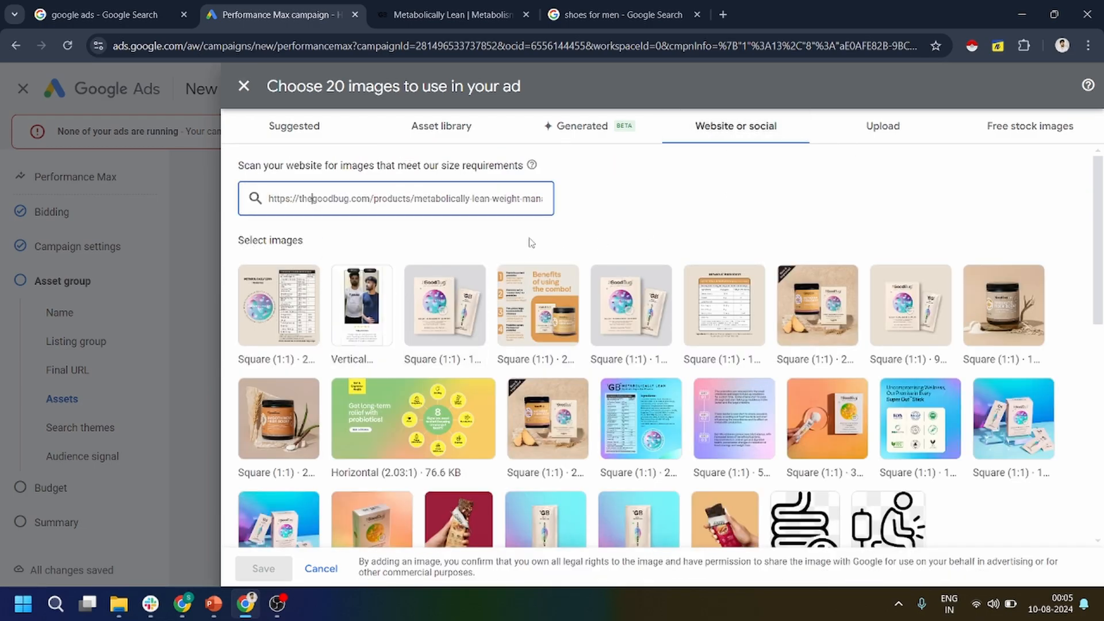
pyautogui.click(305, 137)
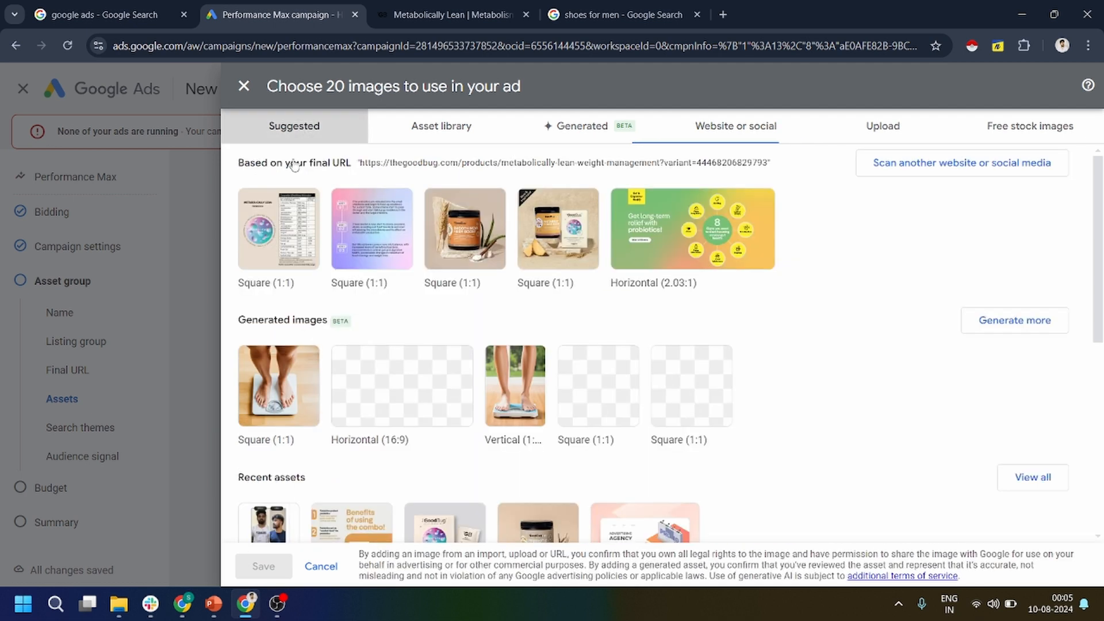
pyautogui.click(270, 233)
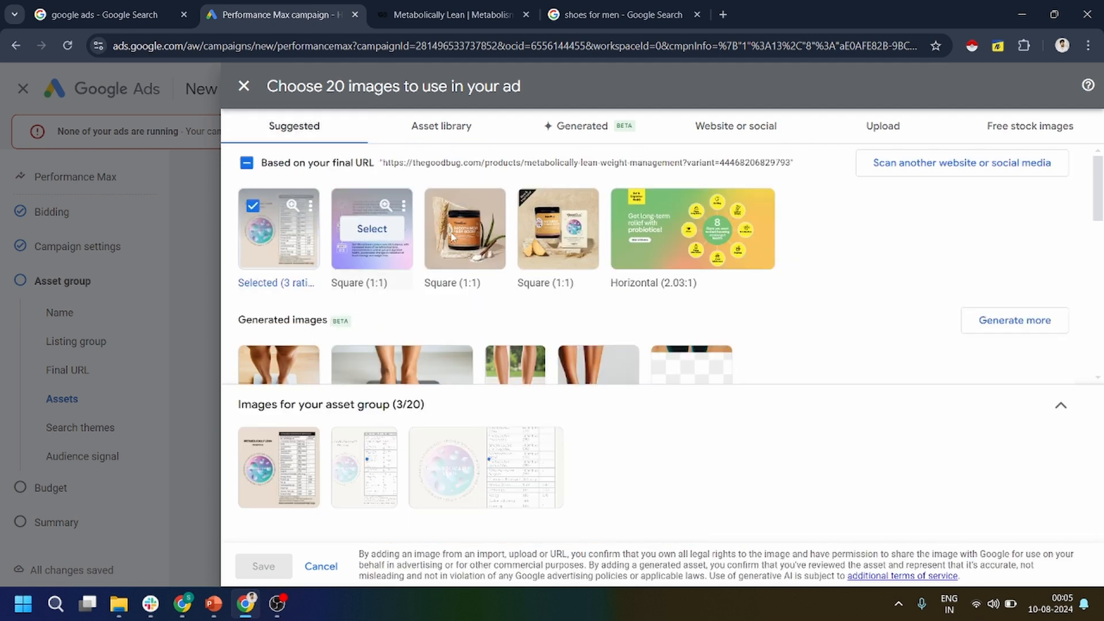
pyautogui.click(558, 229)
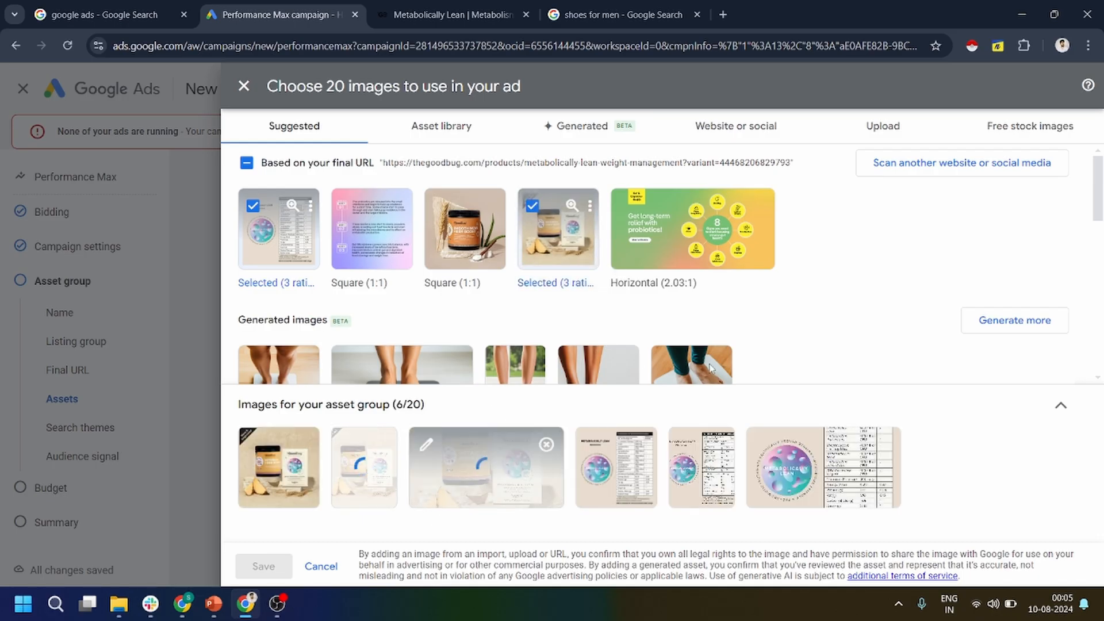
# Keep the 1.91:1, 1:1 and 4:5 crops for both chosen images and save the image selection.
pyautogui.click(369, 481)
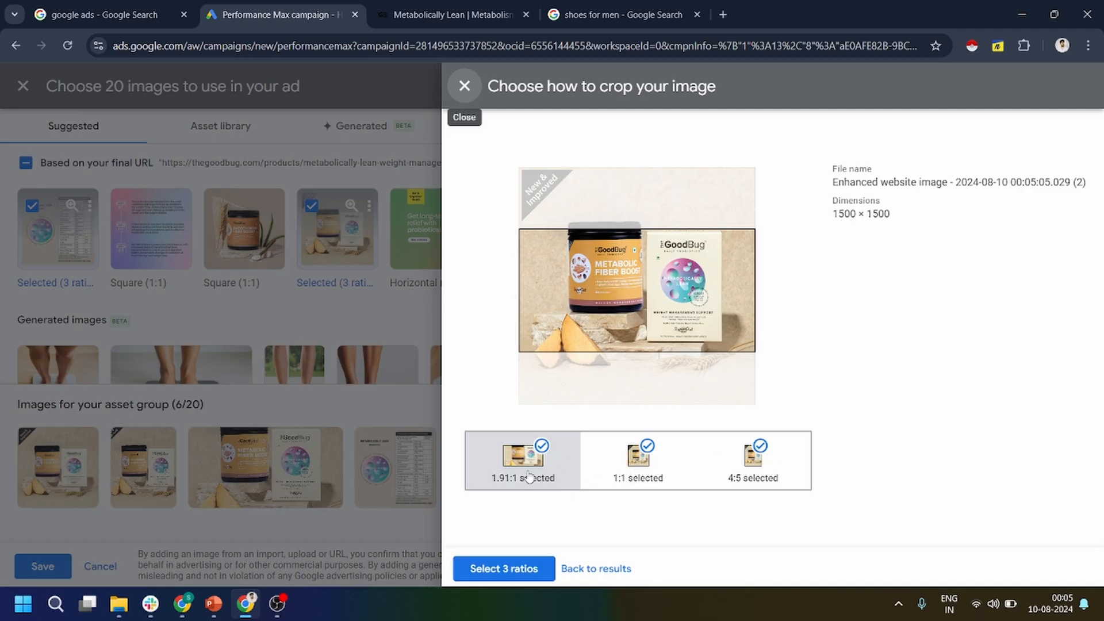
pyautogui.click(468, 570)
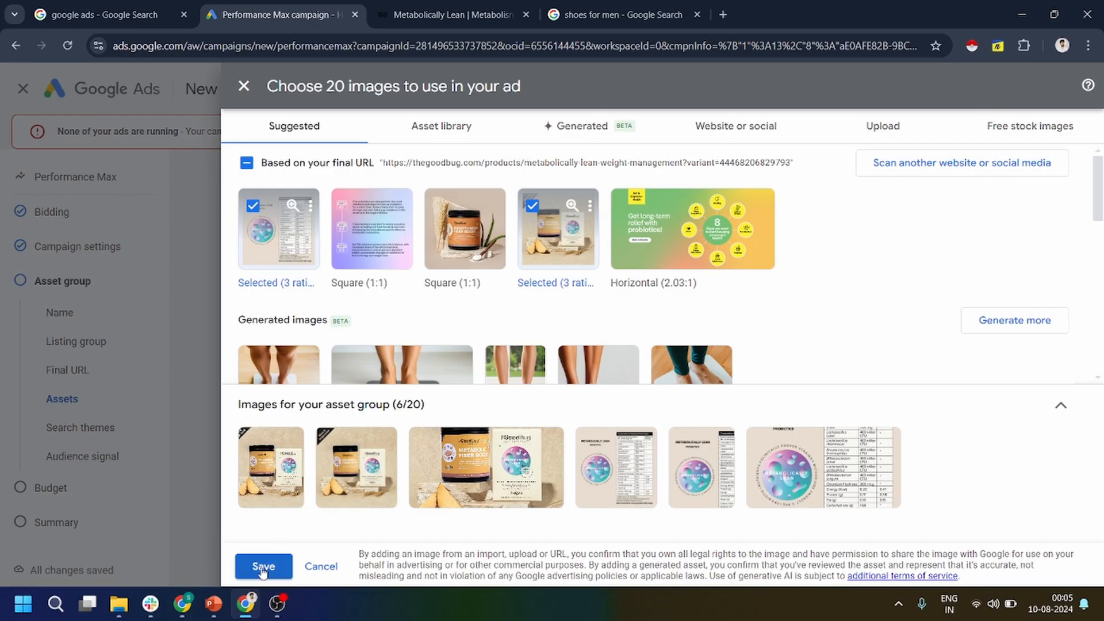
pyautogui.click(617, 492)
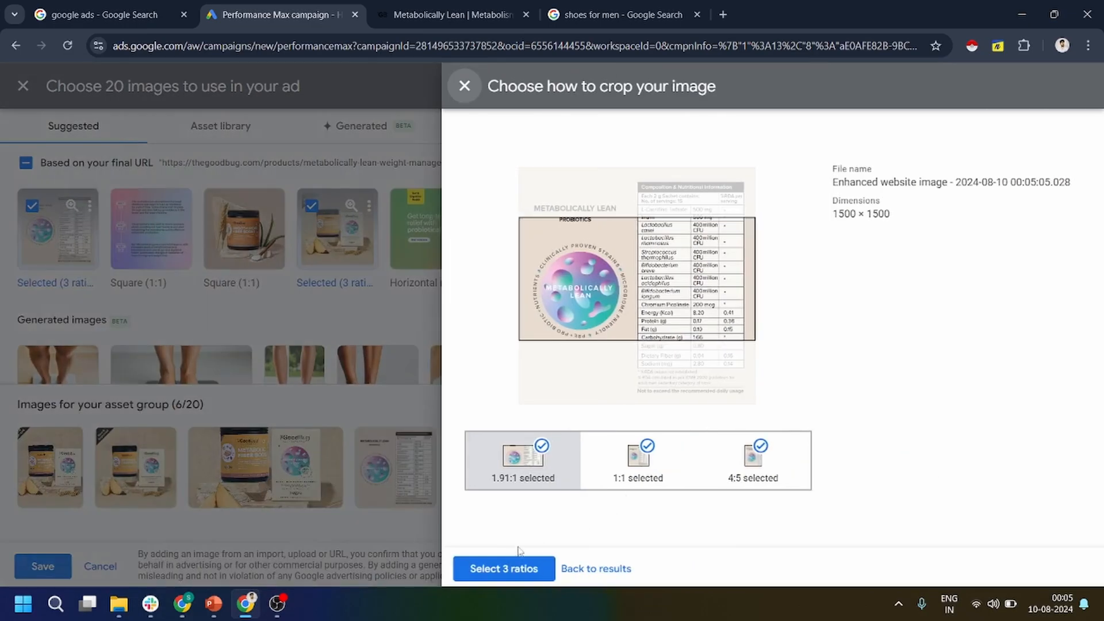
pyautogui.click(482, 568)
pyautogui.click(264, 566)
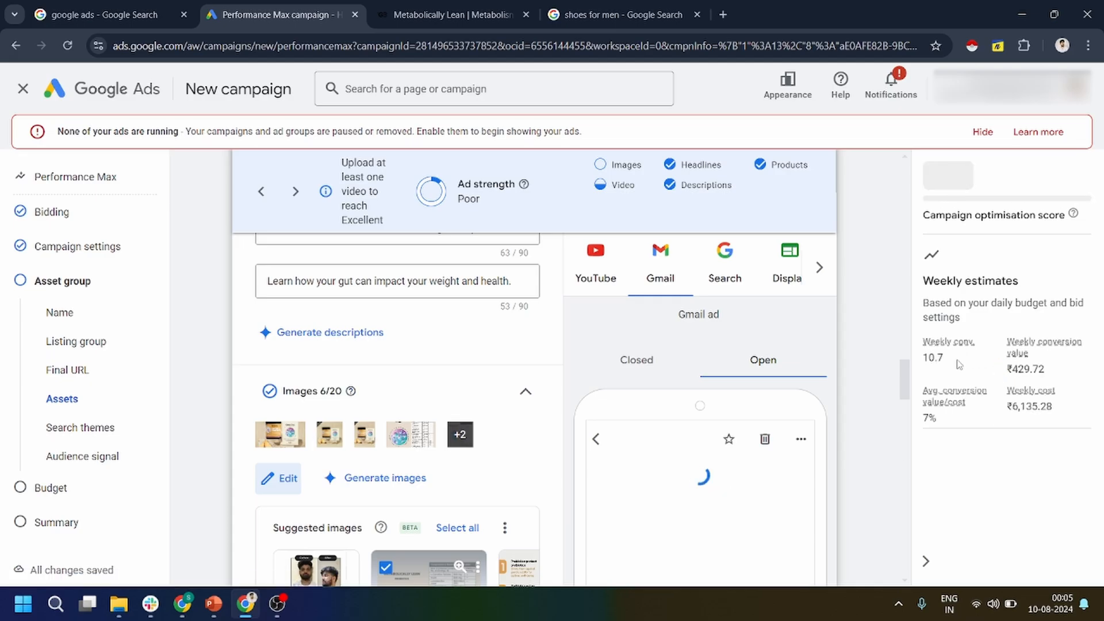
# Examine the estimated weekly conversions and the campaign optimisation score.
pyautogui.doubleClick(933, 361)
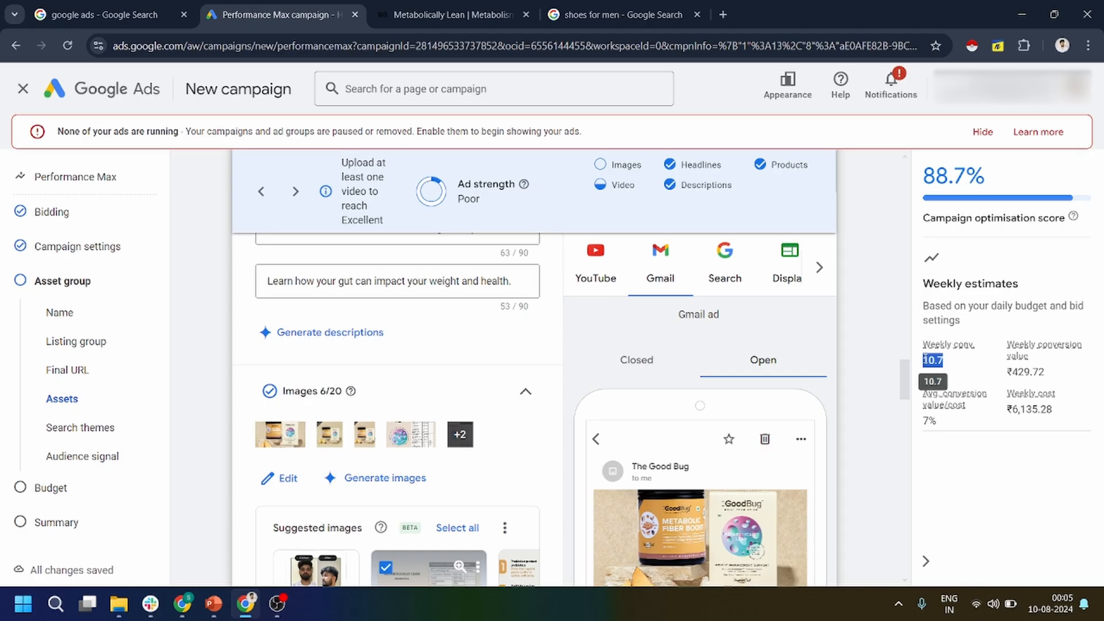
pyautogui.moveTo(1004, 183); pyautogui.dragTo(935, 176)
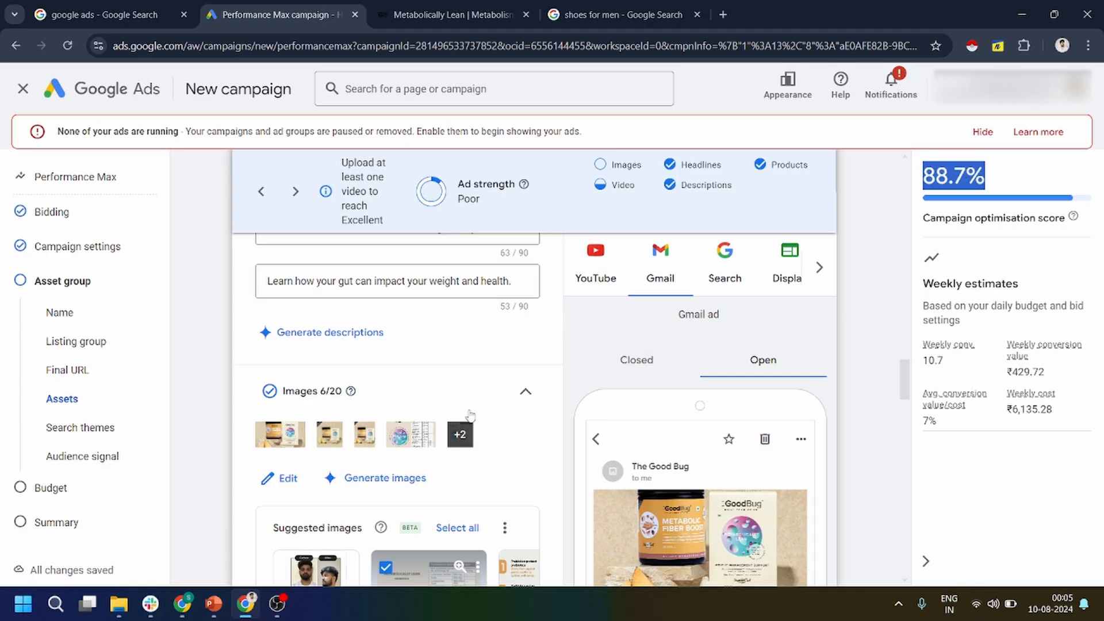
# Add the suggested Good Bug Daily Probiotics logo from the final URL to the asset group's logos.
pyautogui.scroll(-5, 385, 437)
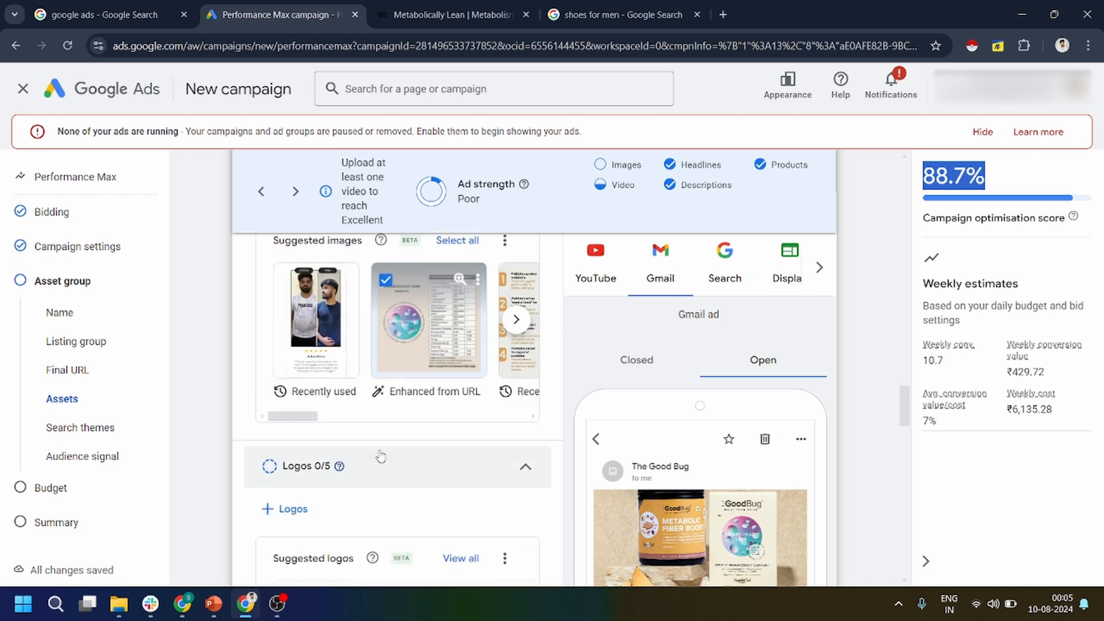
pyautogui.click(290, 509)
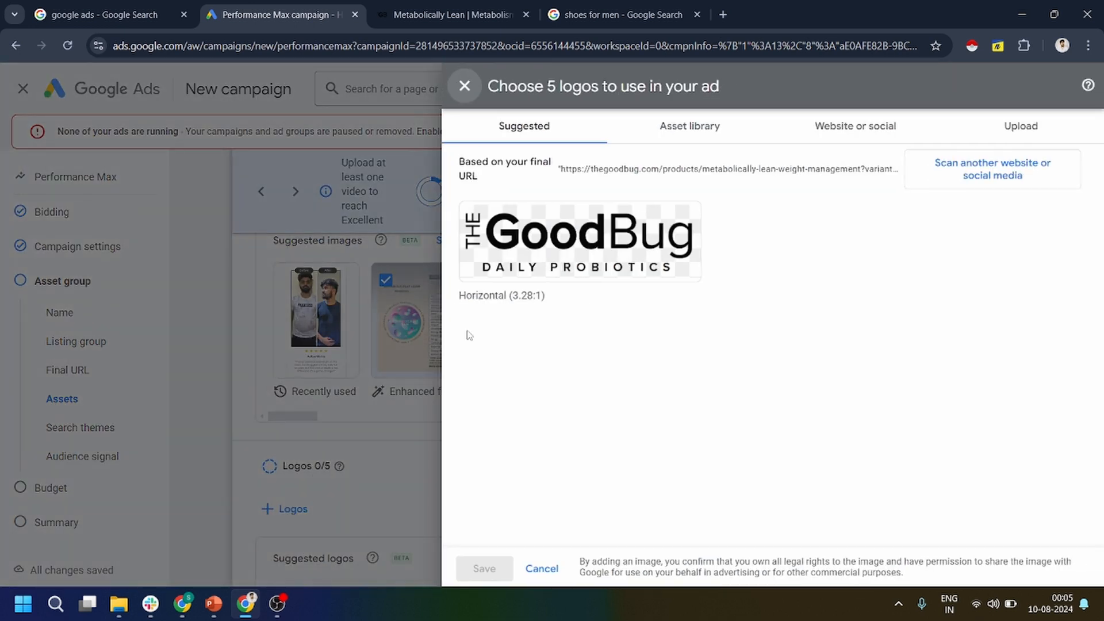
pyautogui.click(895, 135)
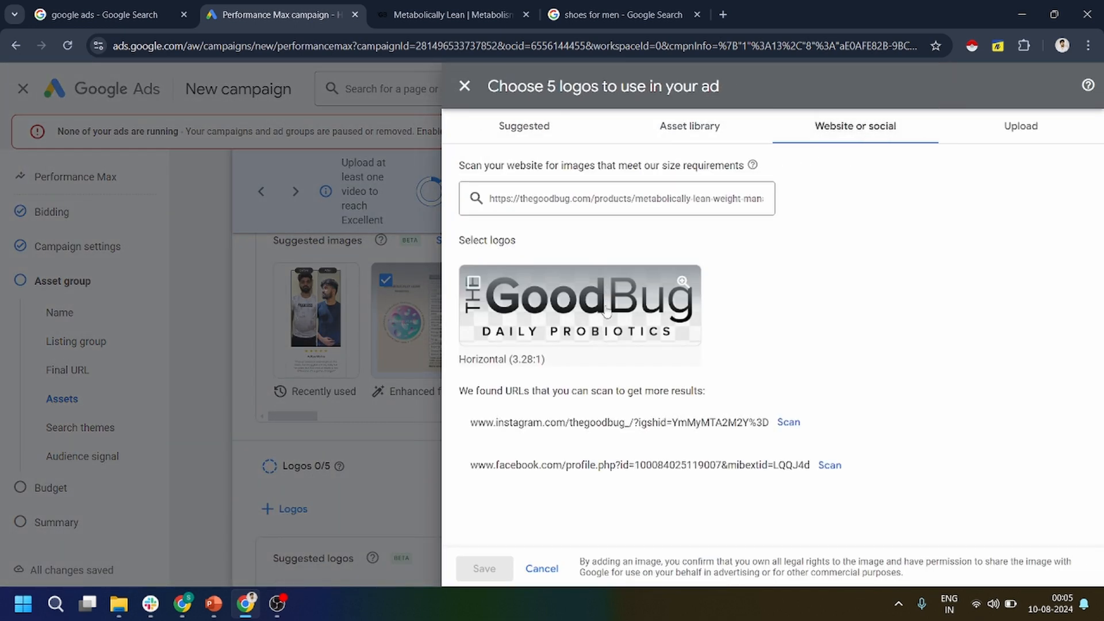
pyautogui.click(524, 126)
pyautogui.click(575, 241)
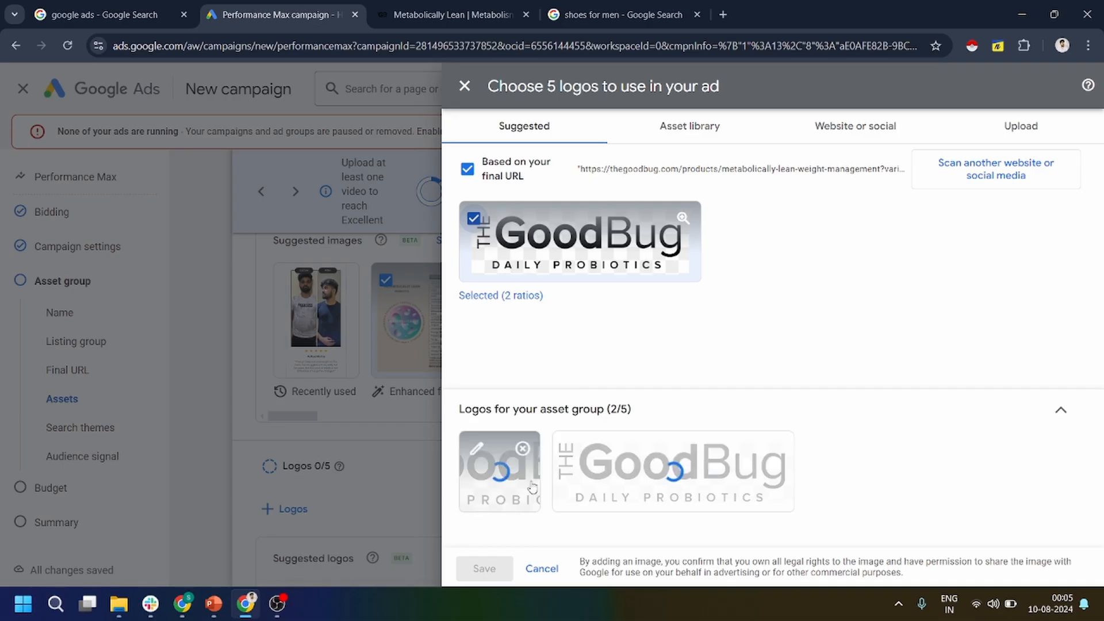
# Remove the logo's 1:1 crop, keep only the 4:1 ratio, and save the logo selection.
pyautogui.click(519, 498)
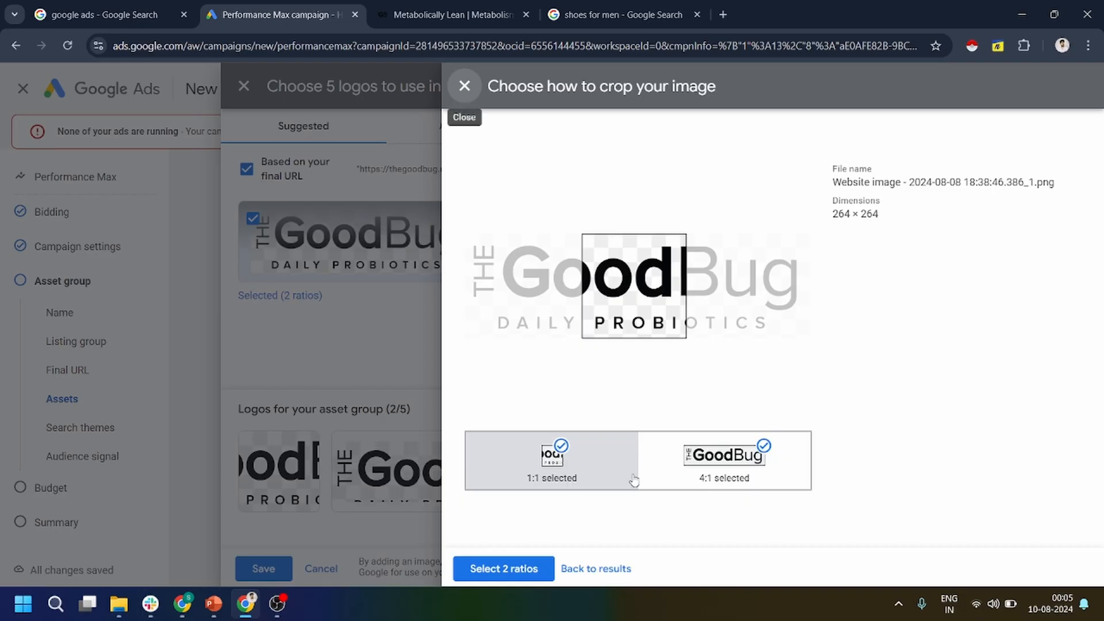
pyautogui.click(384, 492)
pyautogui.click(633, 486)
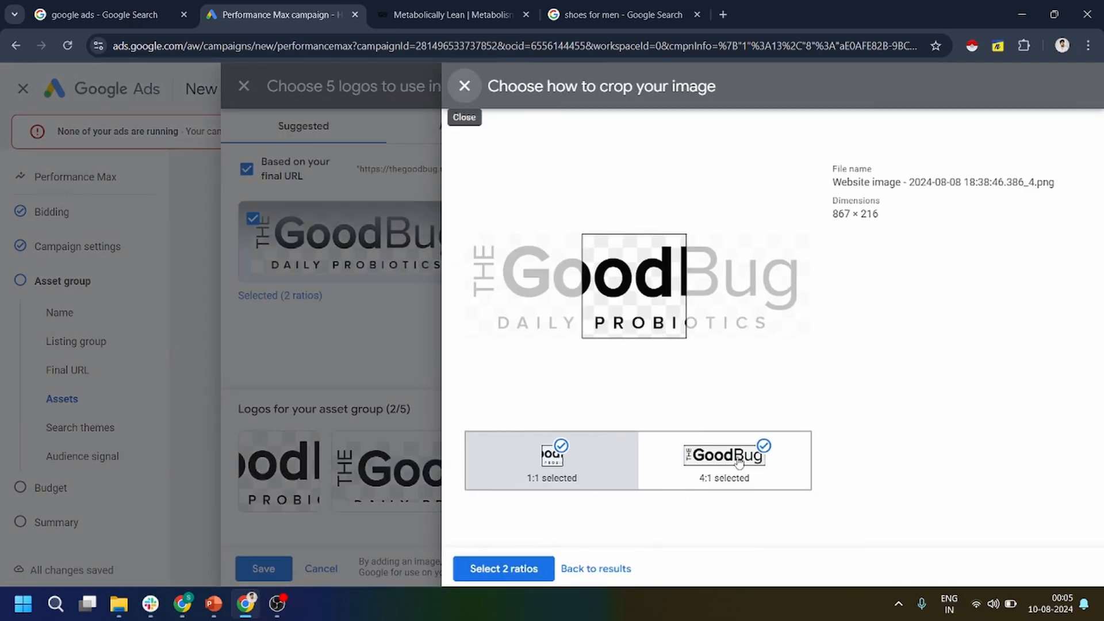
pyautogui.click(561, 447)
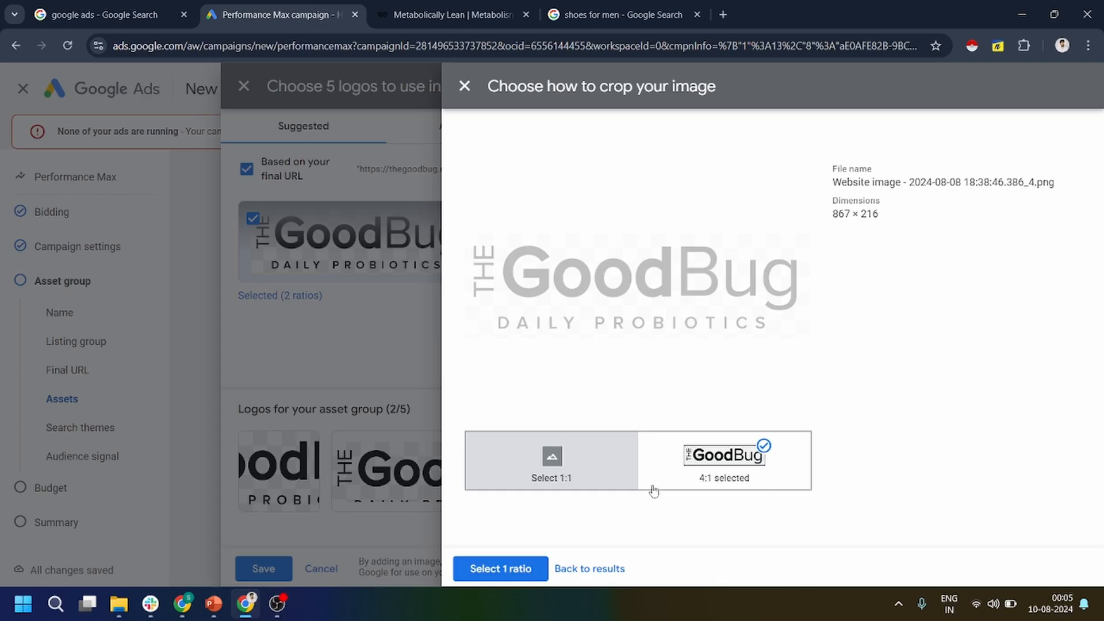
pyautogui.click(514, 570)
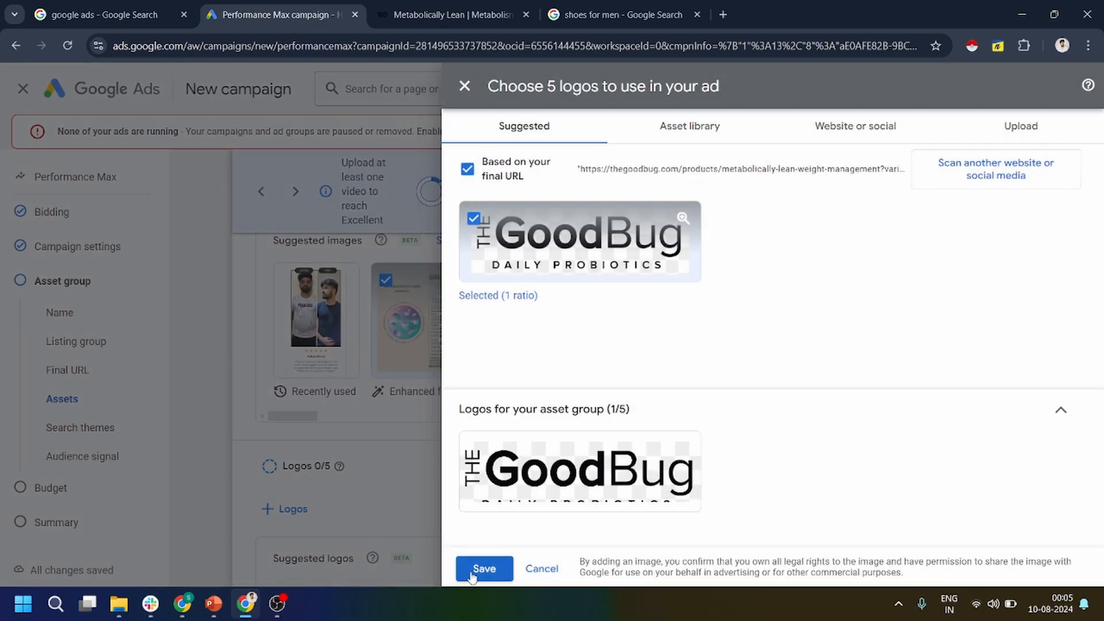
pyautogui.click(483, 570)
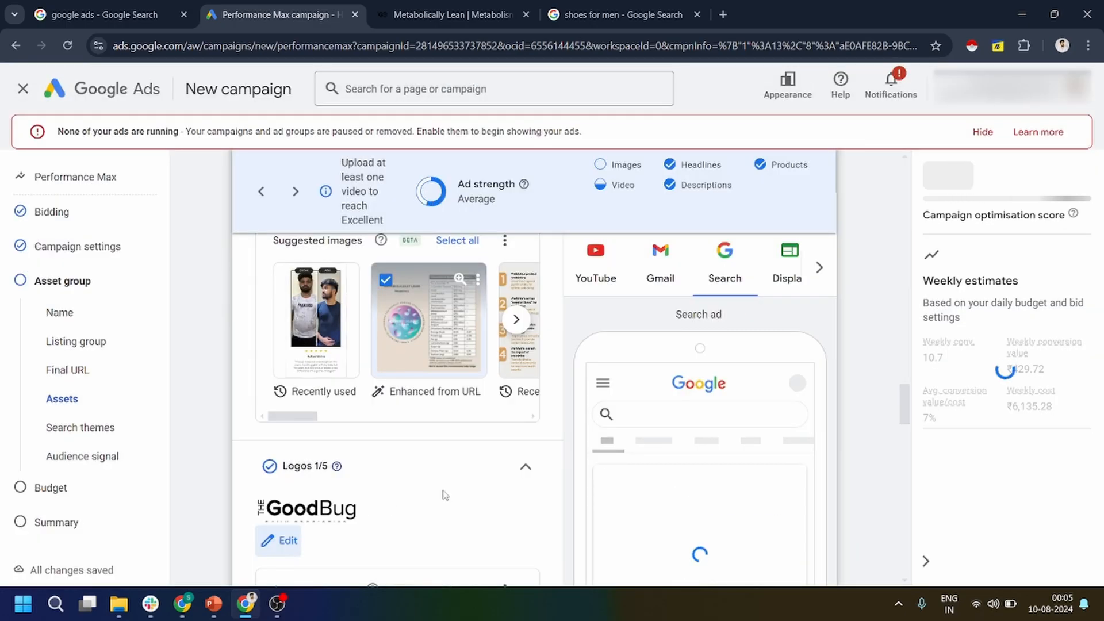
# Check the business name entered for the asset group.
pyautogui.scroll(-1, 442, 493)
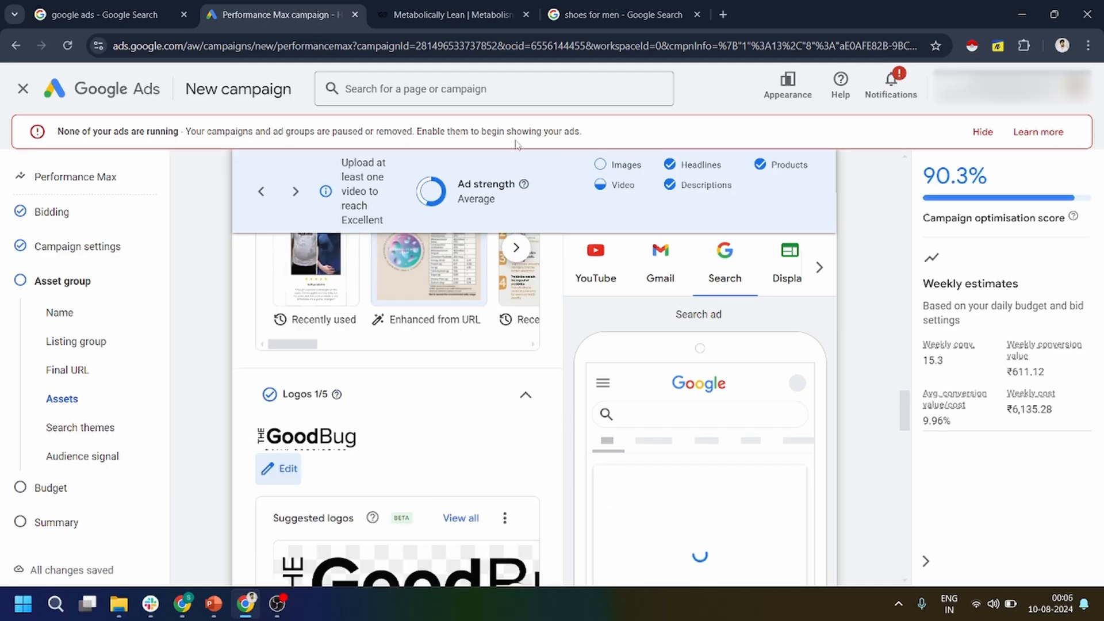
pyautogui.scroll(-6, 397, 501)
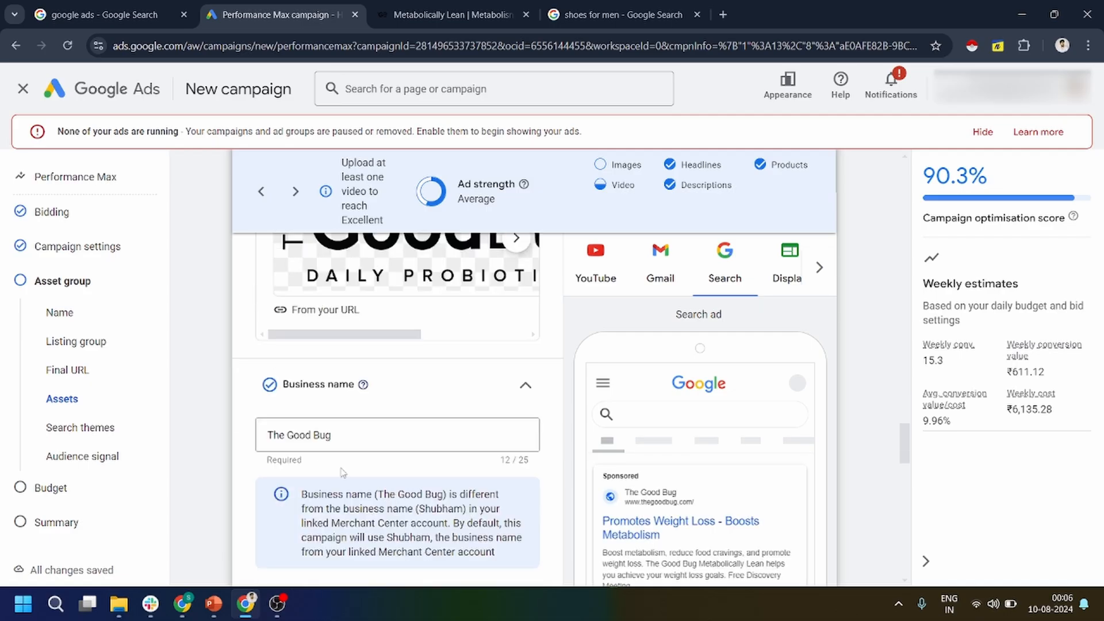
pyautogui.moveTo(348, 435); pyautogui.dragTo(277, 436)
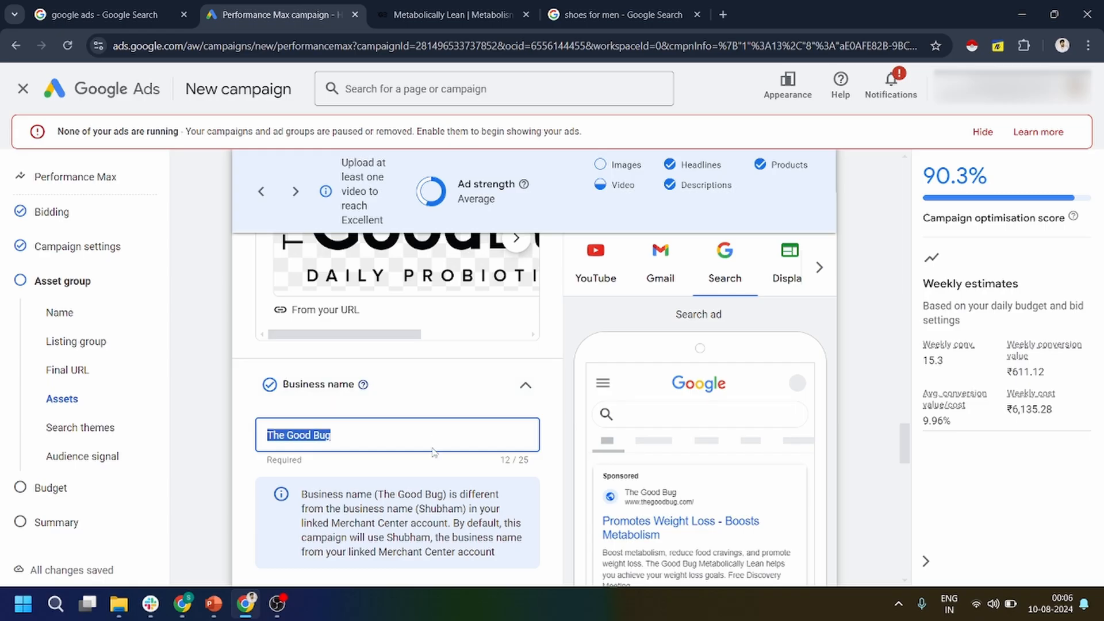
# Look at the YouTube search option for asset group videos and leave without adding a video.
pyautogui.scroll(-3, 396, 470)
pyautogui.click(295, 488)
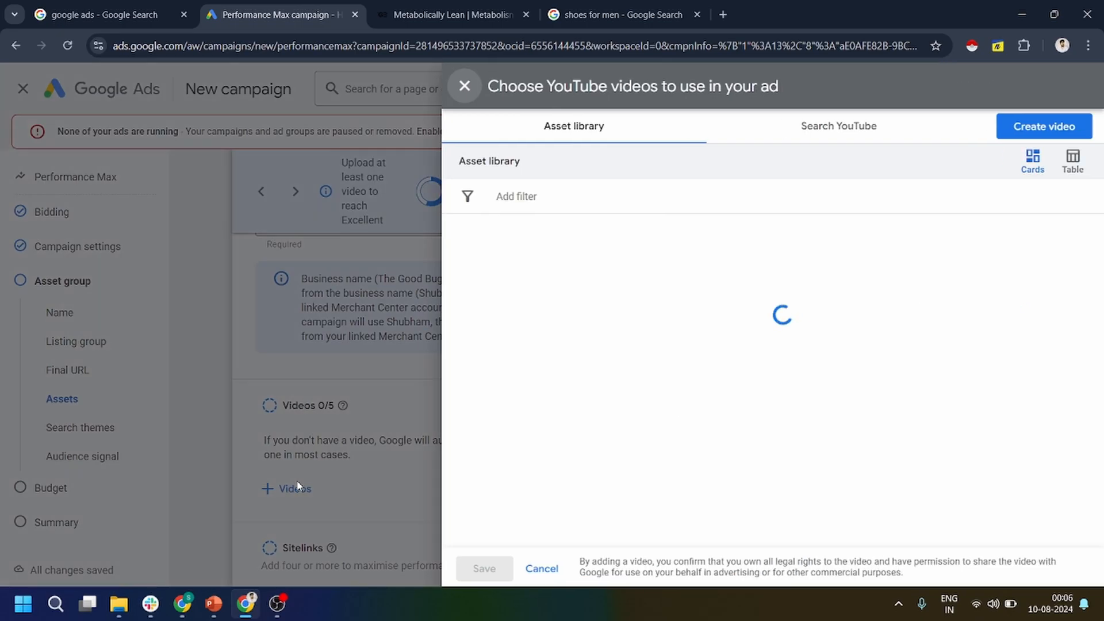
pyautogui.click(814, 128)
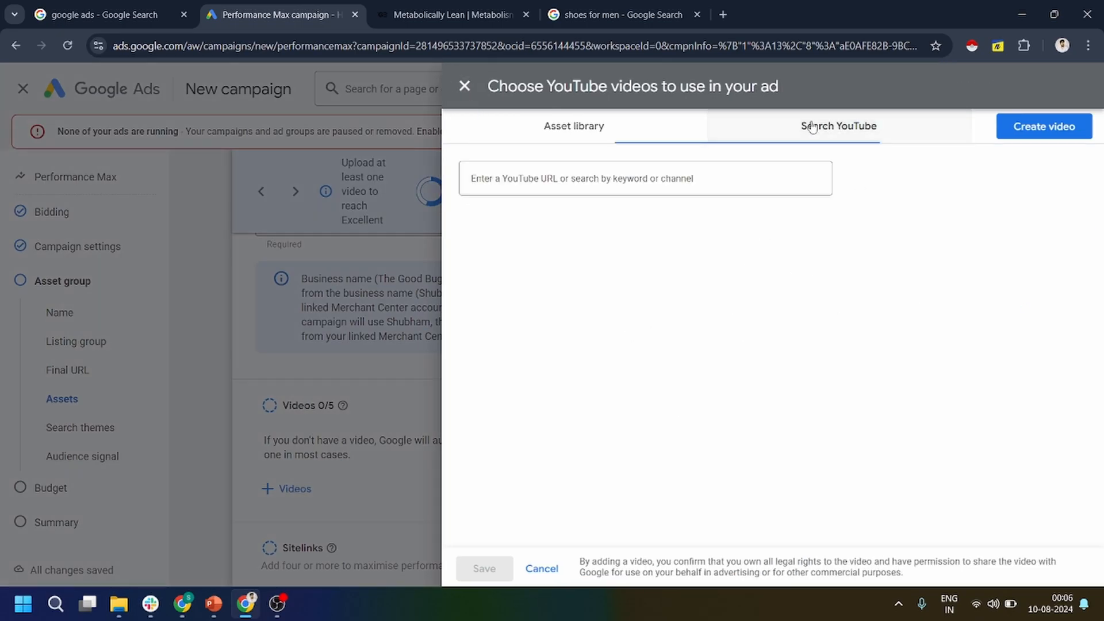
pyautogui.click(607, 175)
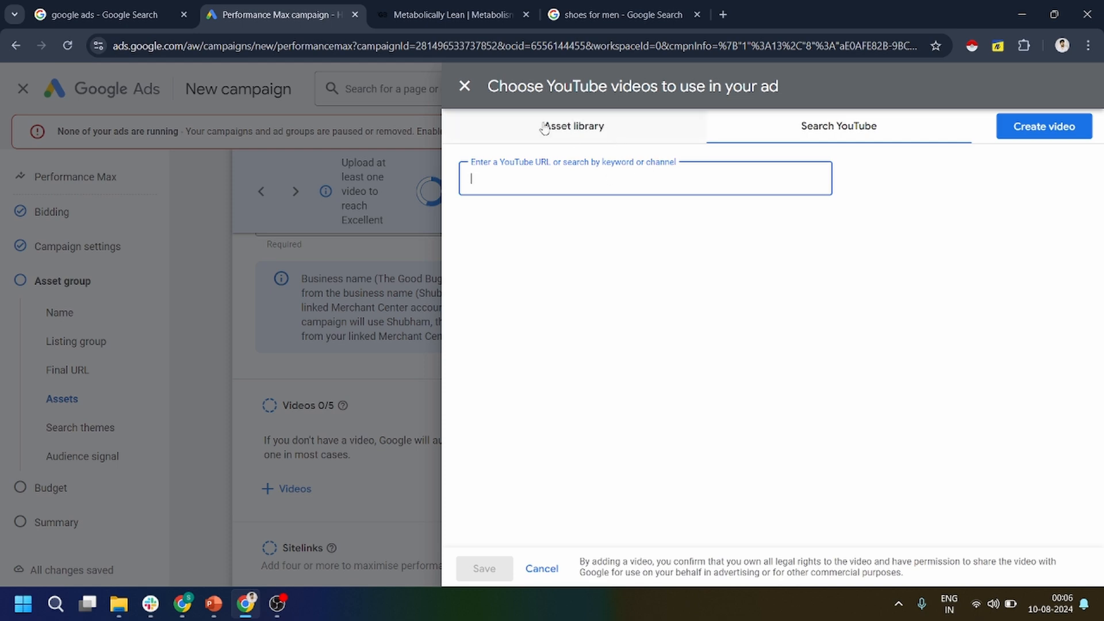
pyautogui.click(464, 86)
# Choose the existing sitelinks Get 100 off, COD Available and Fast Delivery from the asset library for the campaign.
pyautogui.scroll(-3, 392, 448)
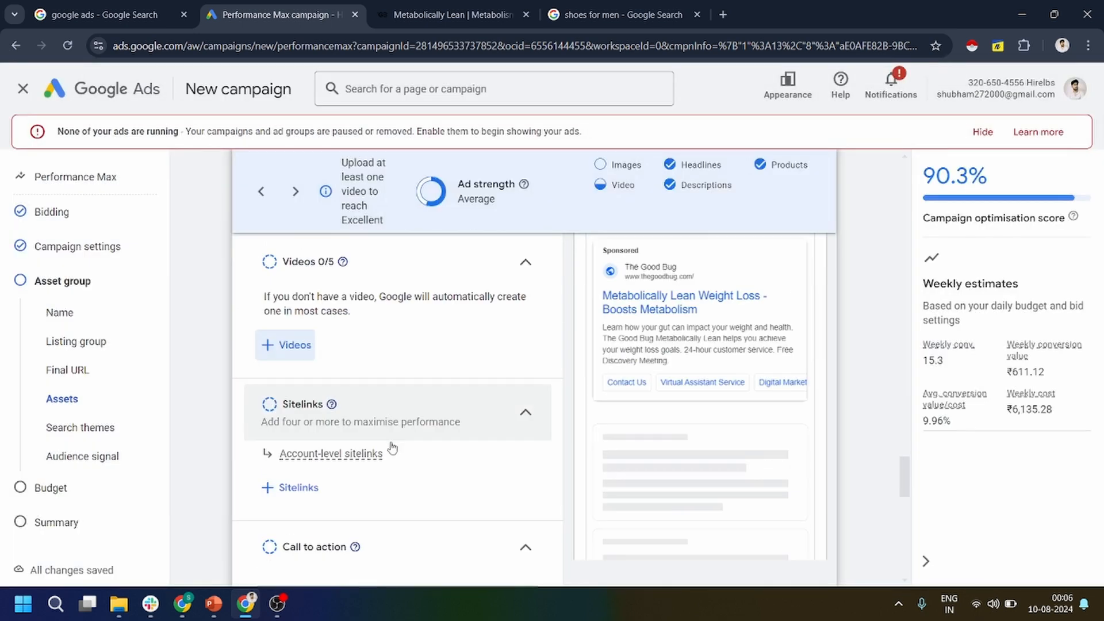
pyautogui.click(295, 488)
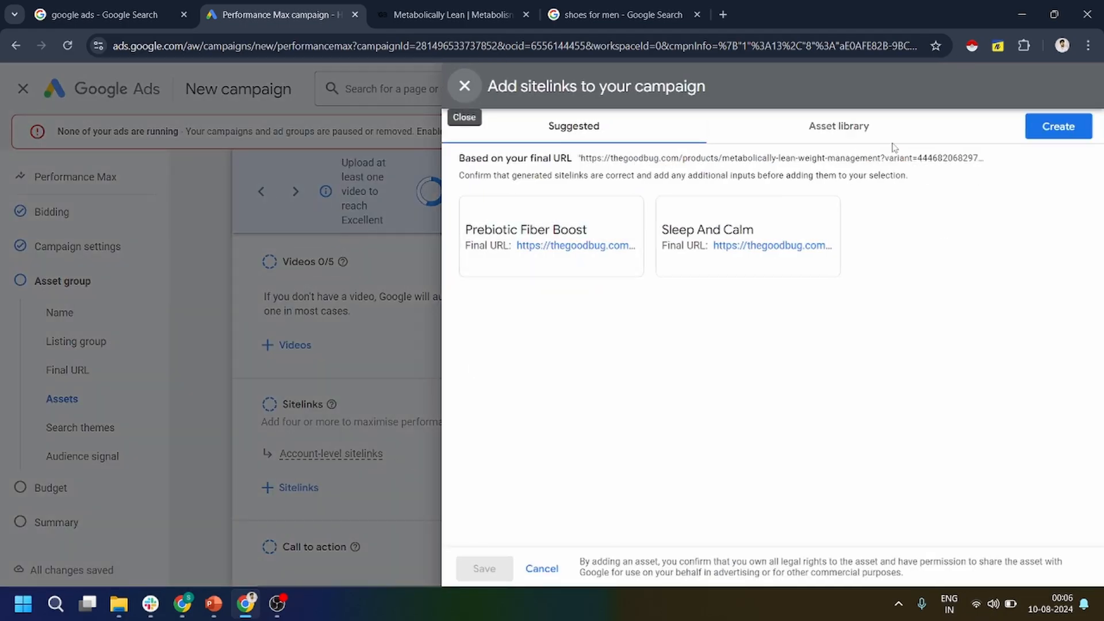
pyautogui.click(837, 126)
pyautogui.click(482, 291)
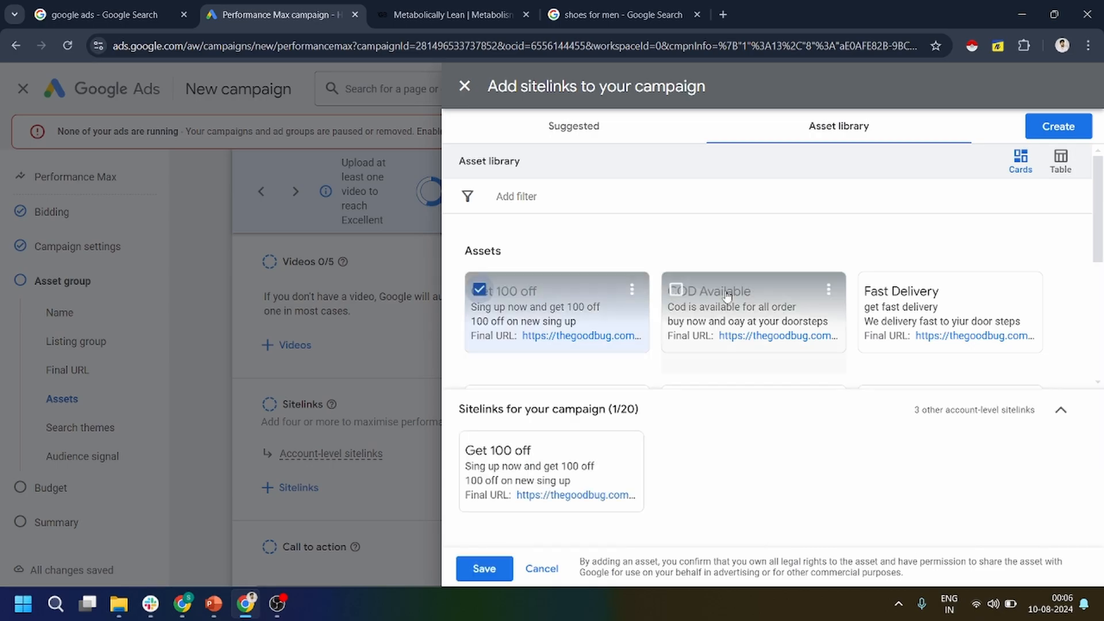
pyautogui.click(677, 290)
pyautogui.click(896, 297)
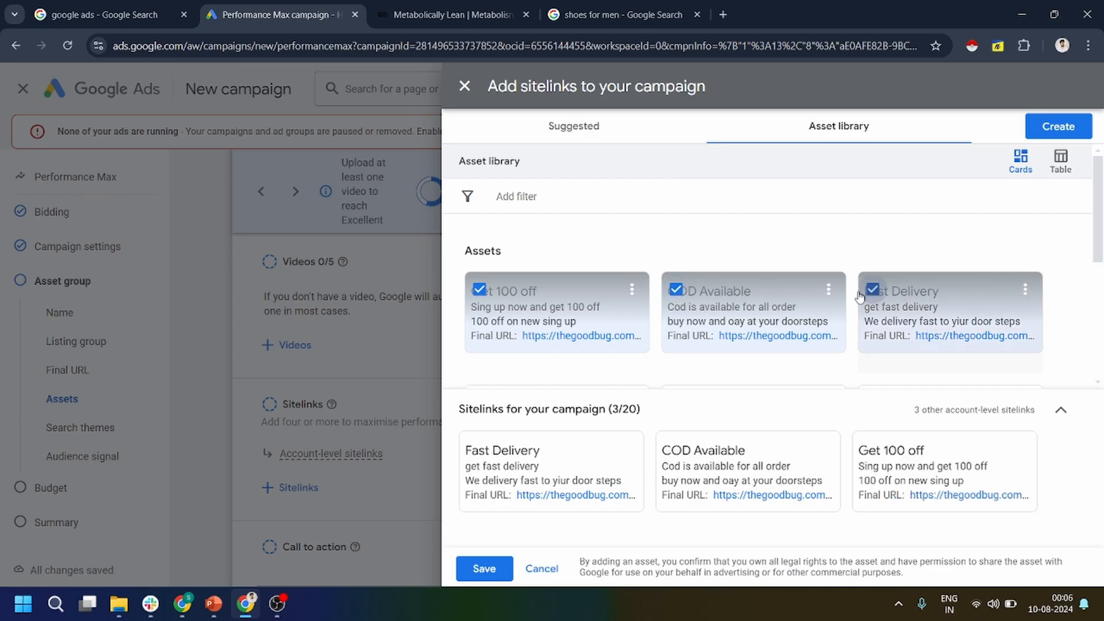
# Look at the suggested Prebiotic Fiber Boost sitelink, close it without creating it, and save the chosen sitelinks.
pyautogui.click(585, 128)
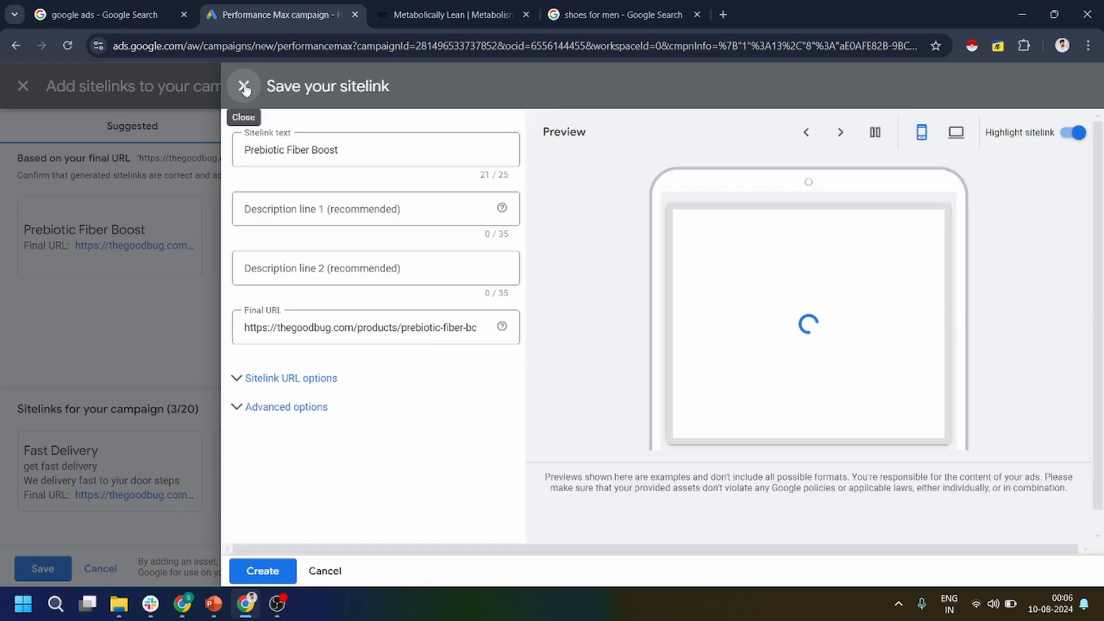
pyautogui.click(243, 88)
pyautogui.click(474, 574)
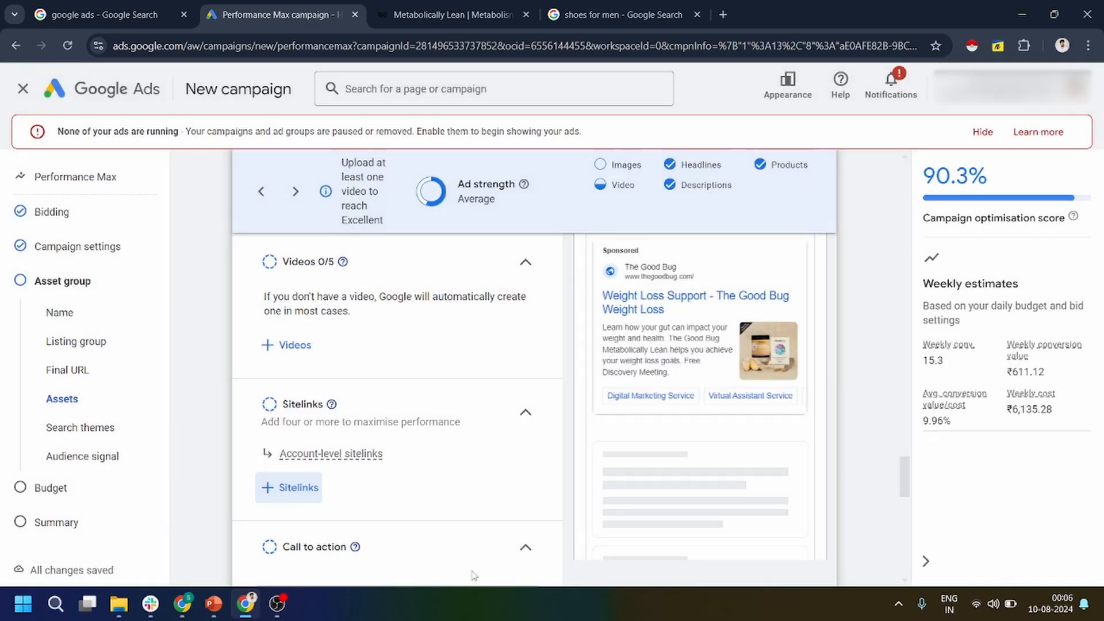
# Check the updated weekly conversion estimate and optimisation score with the logo and sitelinks added.
pyautogui.scroll(5, 426, 463)
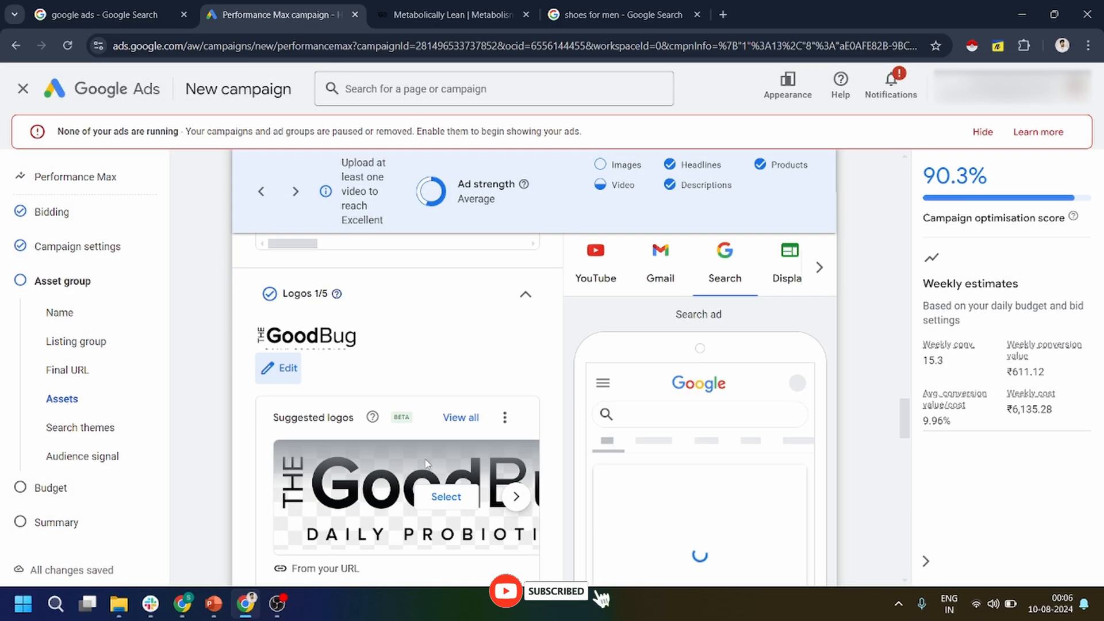
pyautogui.scroll(-2, 426, 464)
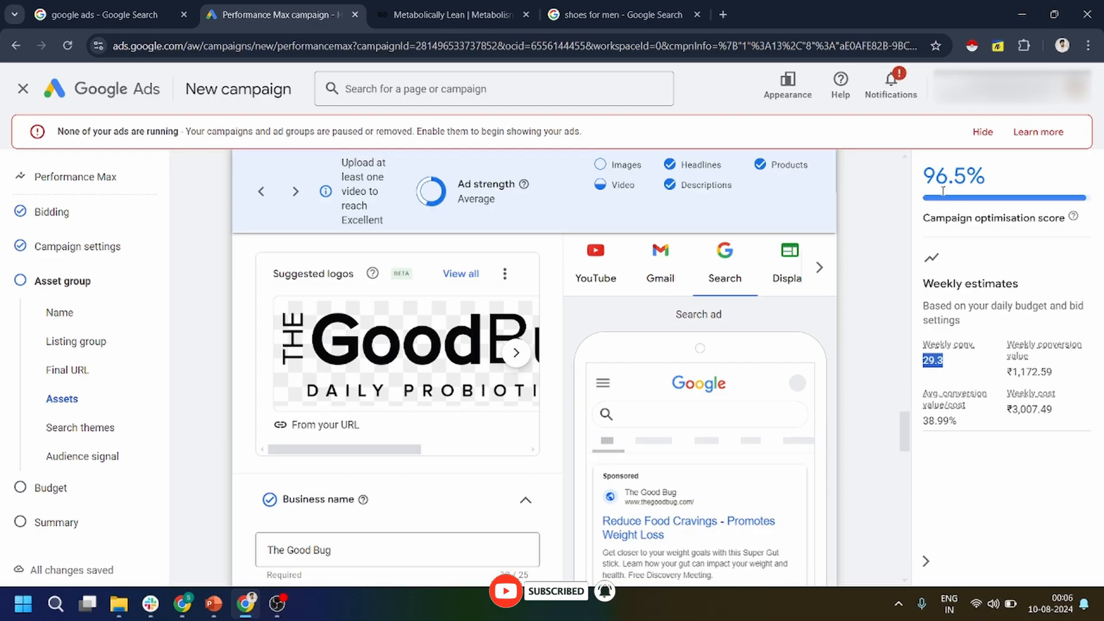
pyautogui.scroll(-5, 384, 478)
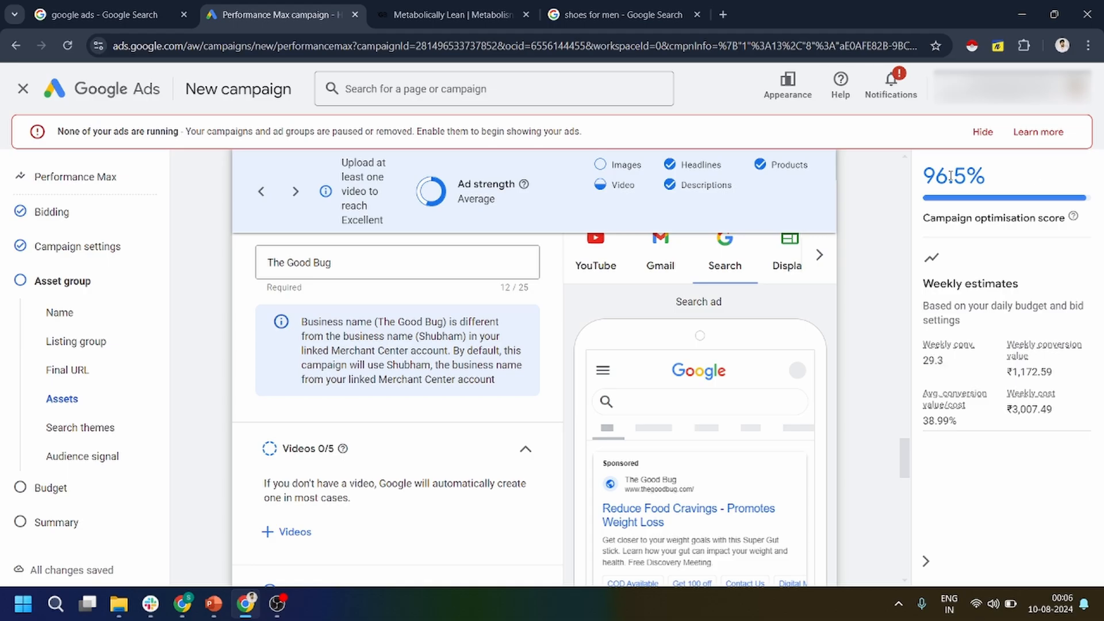
pyautogui.moveTo(990, 177); pyautogui.dragTo(922, 183)
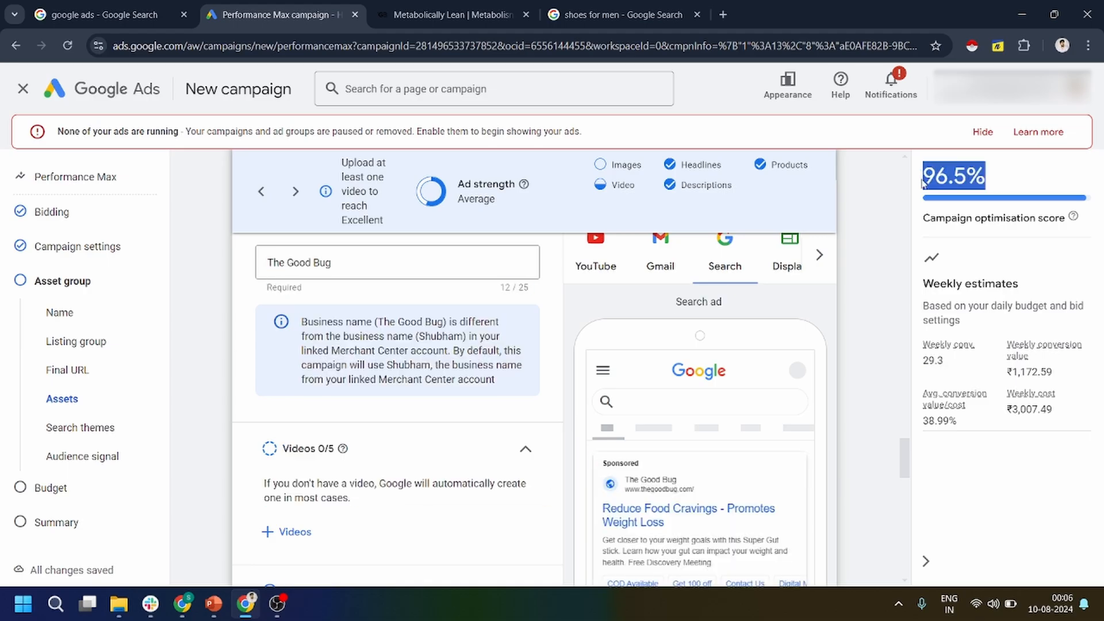
# Set the asset group's call to action to Automated (recommended) and look back over the added assets.
pyautogui.scroll(-6, 403, 420)
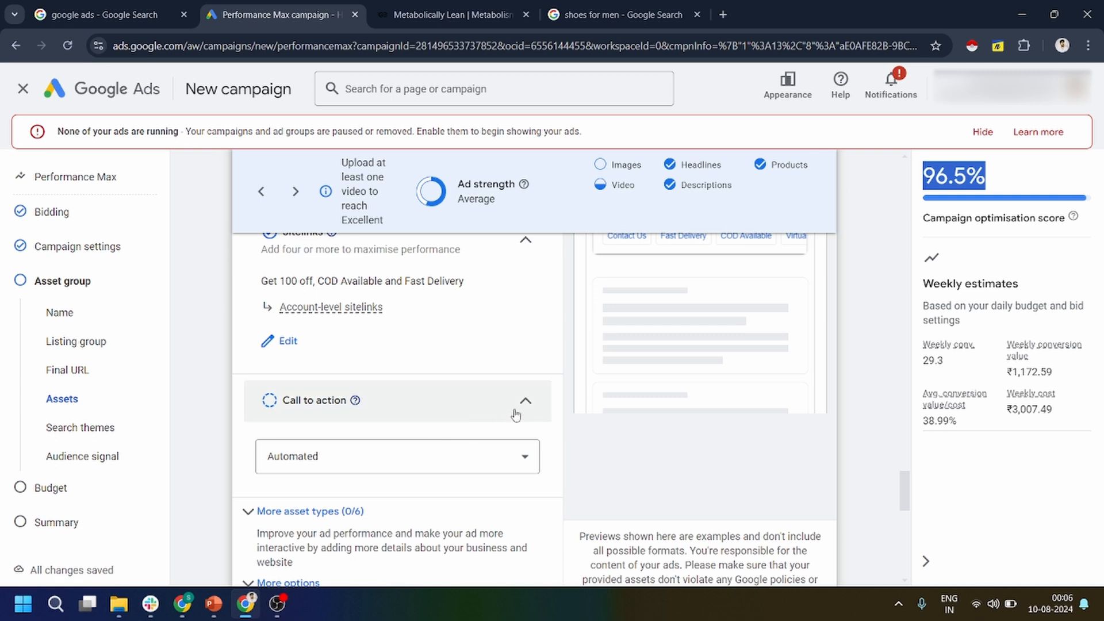
pyautogui.click(395, 457)
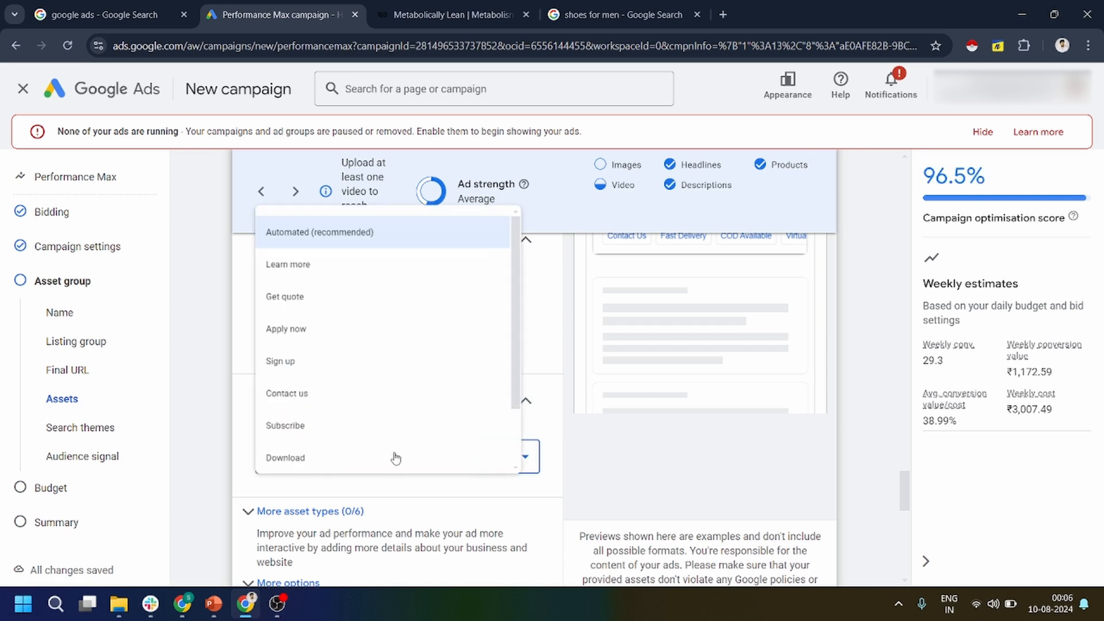
pyautogui.click(335, 214)
pyautogui.scroll(10, 402, 411)
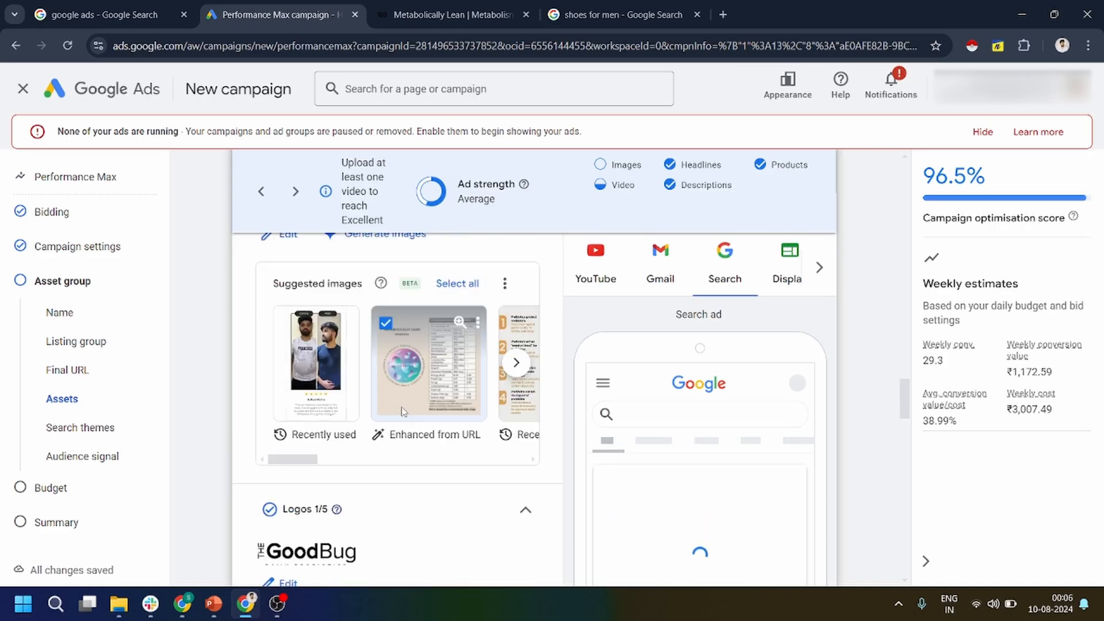
pyautogui.scroll(6, 401, 411)
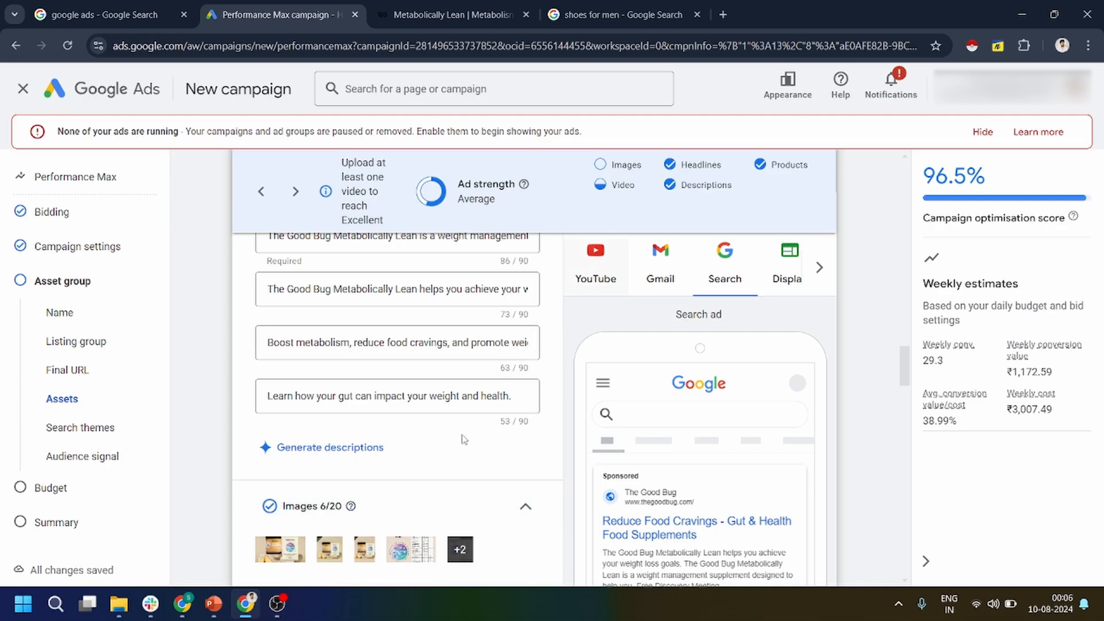
pyautogui.scroll(-10, 460, 431)
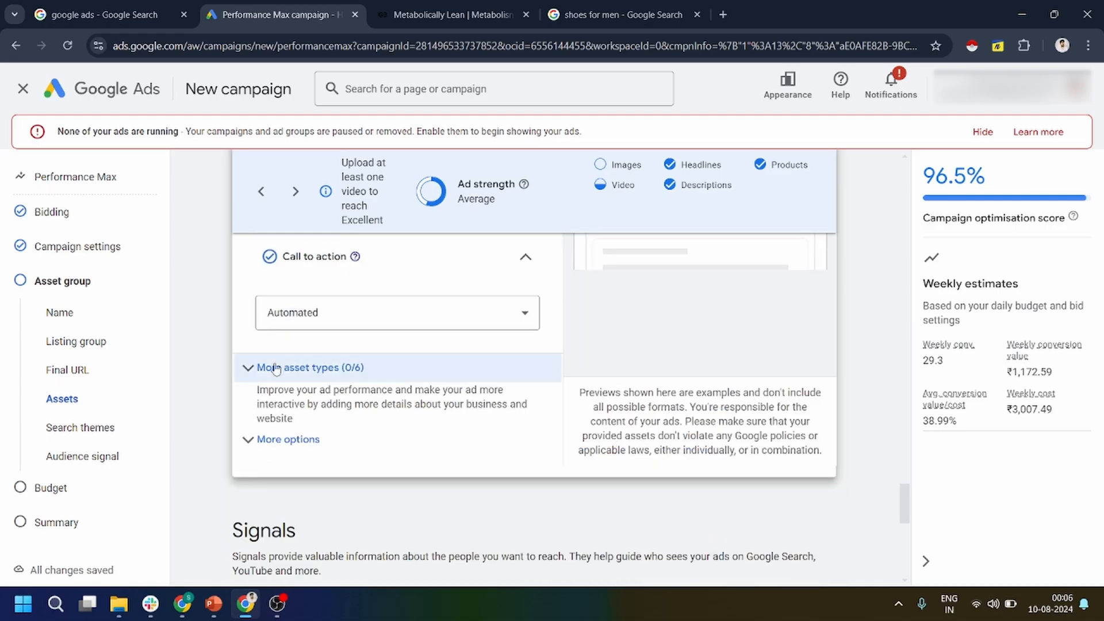
# Look through the additional asset types and open the new promotion form, closing it without adding a promotion.
pyautogui.click(250, 370)
pyautogui.scroll(-4, 276, 414)
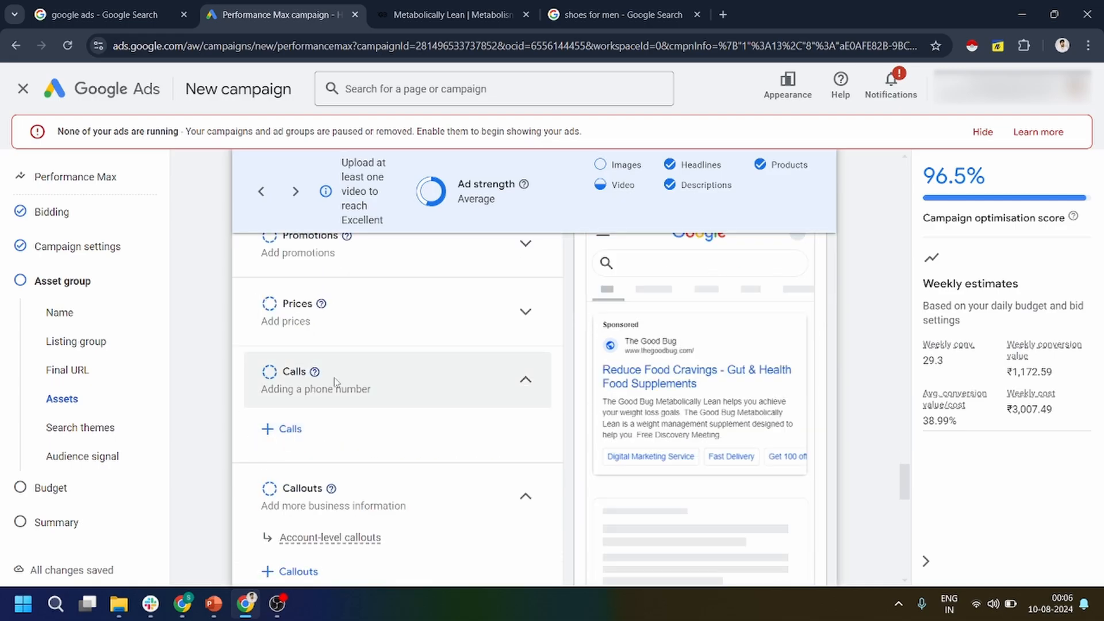
pyautogui.scroll(-5, 289, 440)
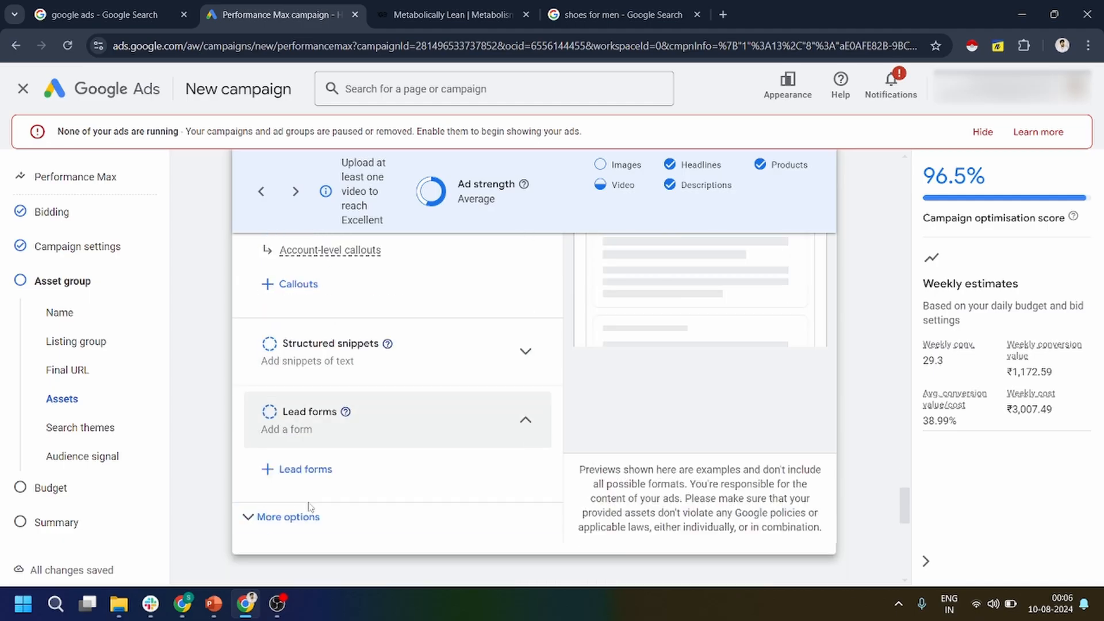
pyautogui.scroll(2, 344, 444)
pyautogui.scroll(5, 344, 444)
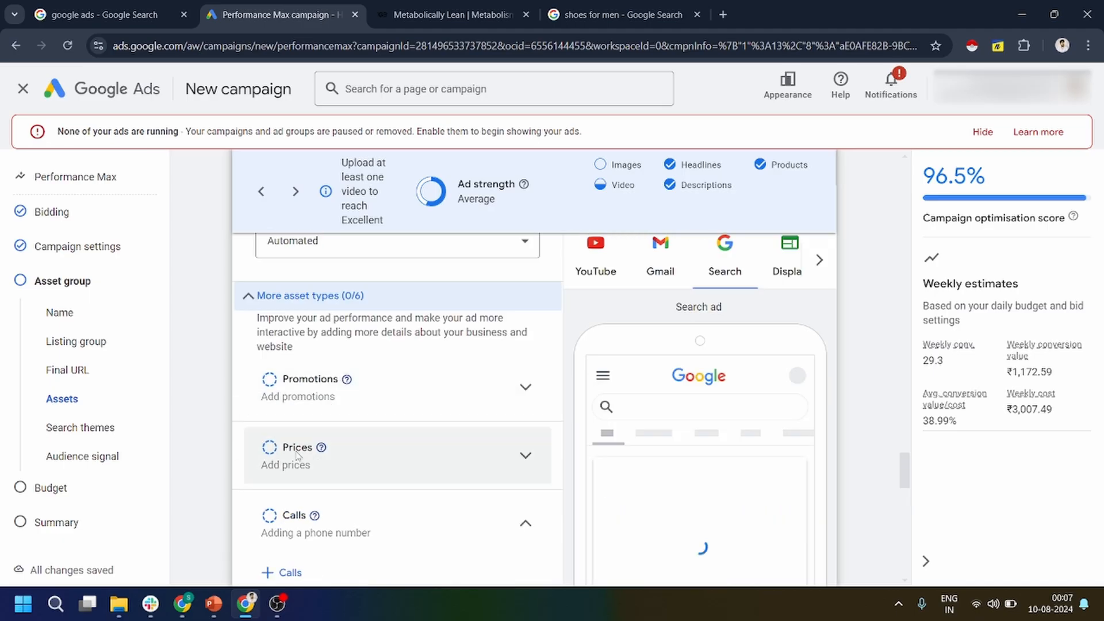
pyautogui.click(487, 397)
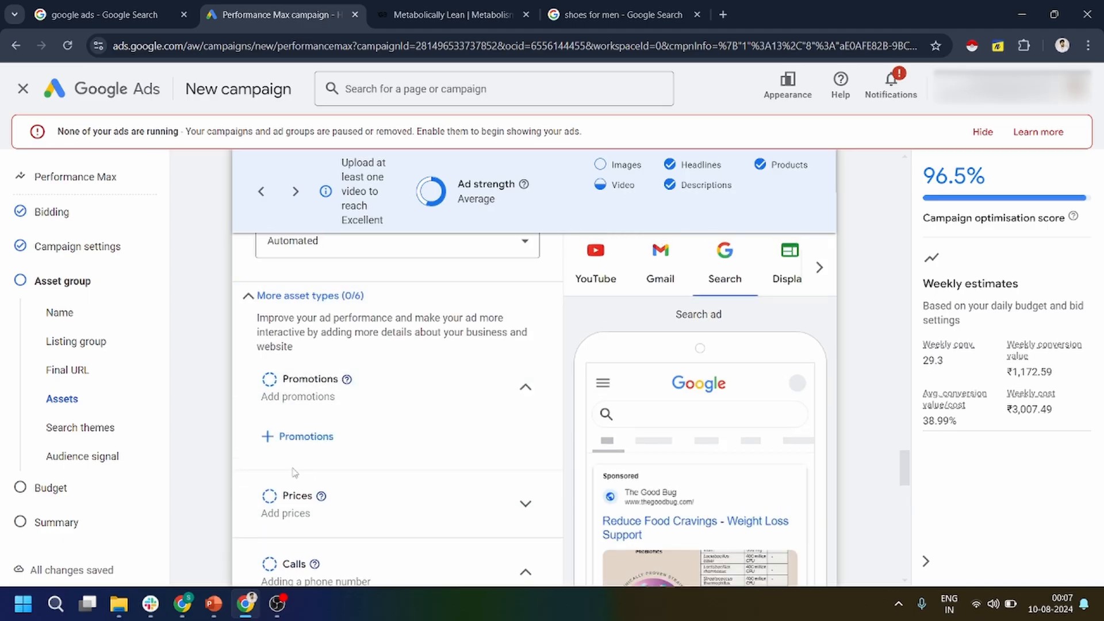
pyautogui.click(267, 438)
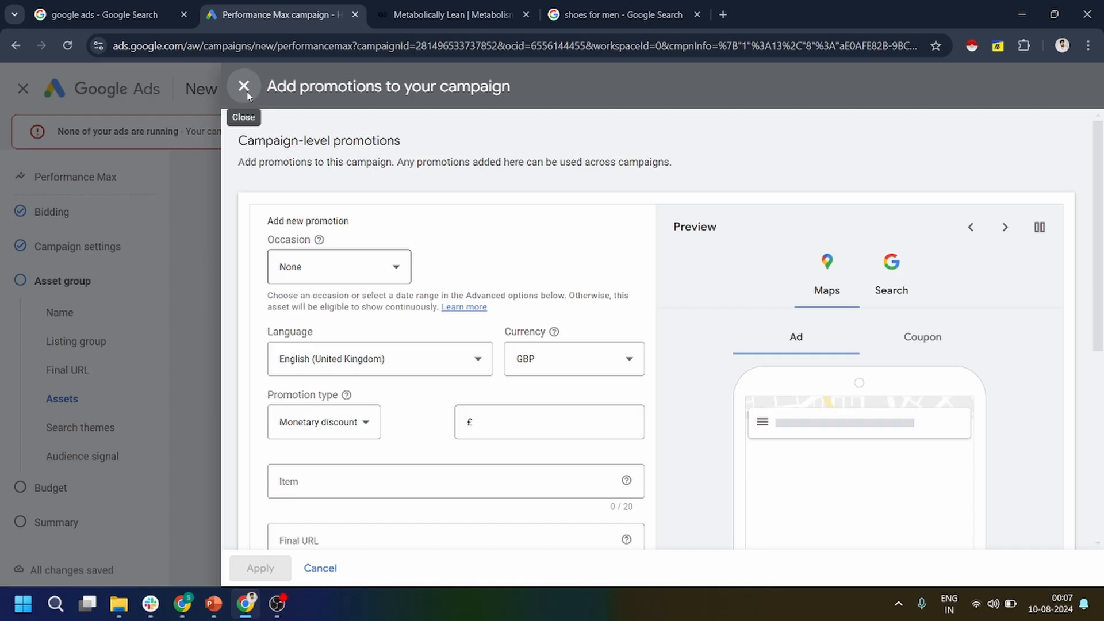
pyautogui.click(245, 93)
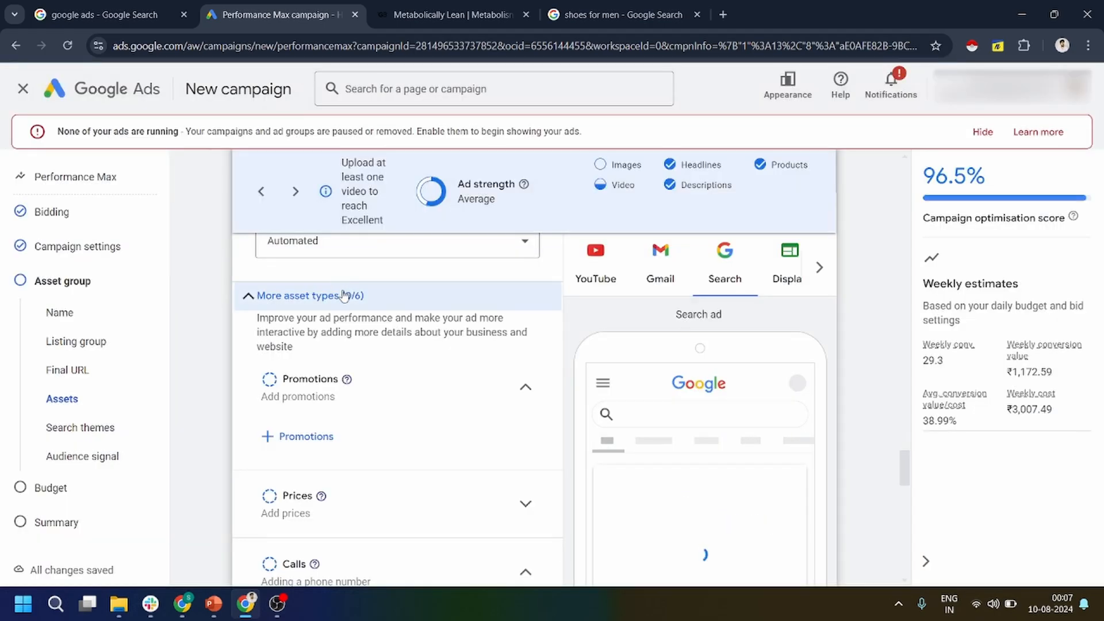
# Add "Weight loss management" as a search theme in the asset group's signals.
pyautogui.scroll(-10, 368, 388)
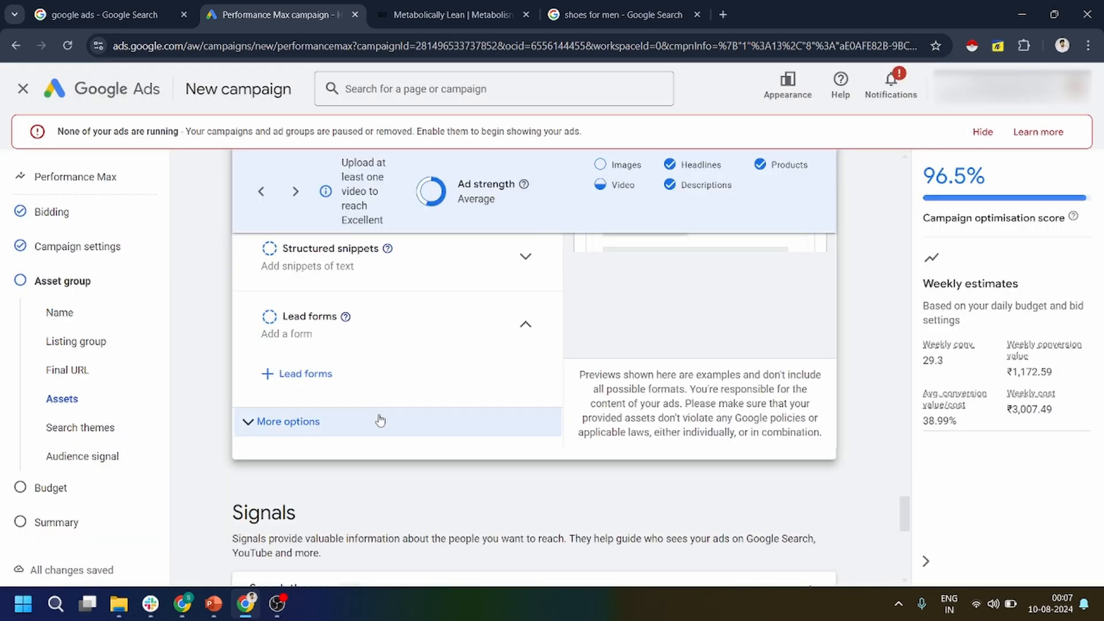
pyautogui.scroll(-5, 374, 414)
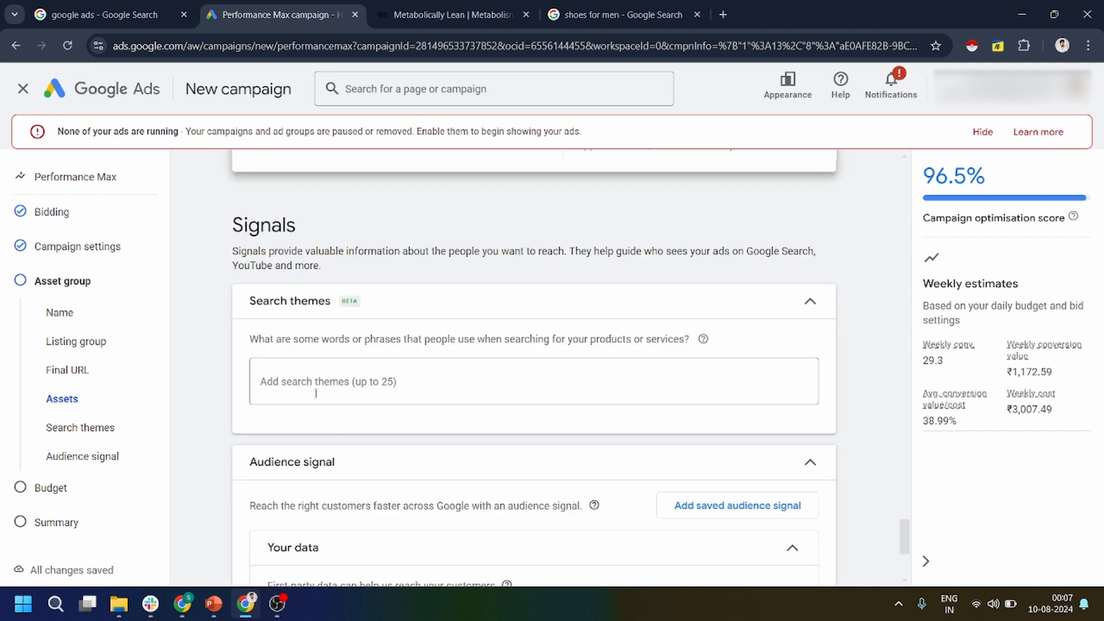
pyautogui.click(316, 394)
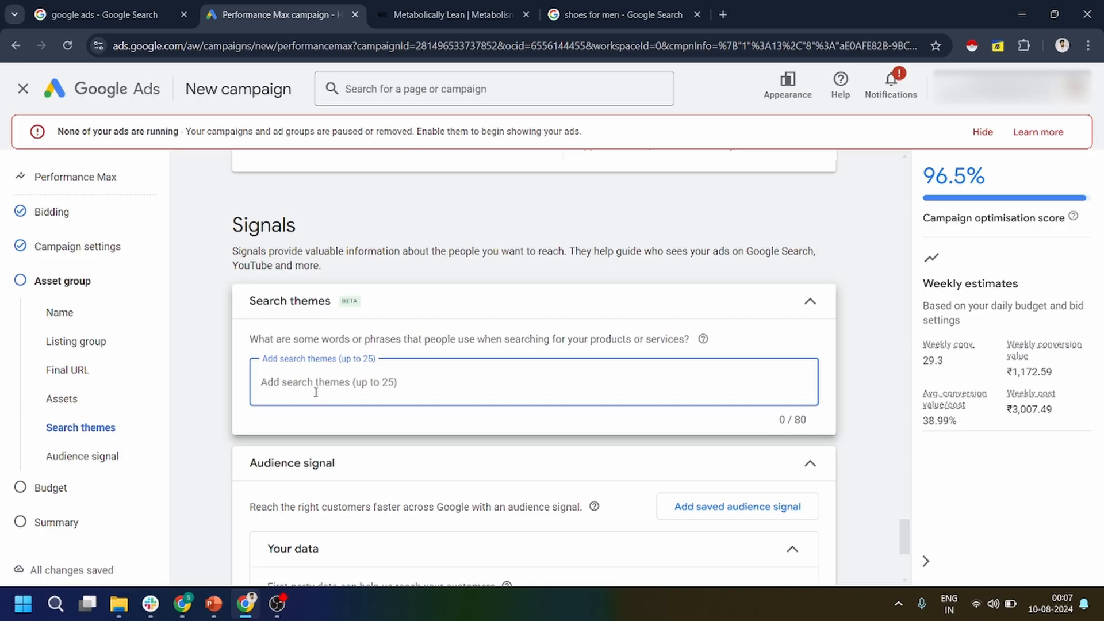
pyautogui.write('Weight l')
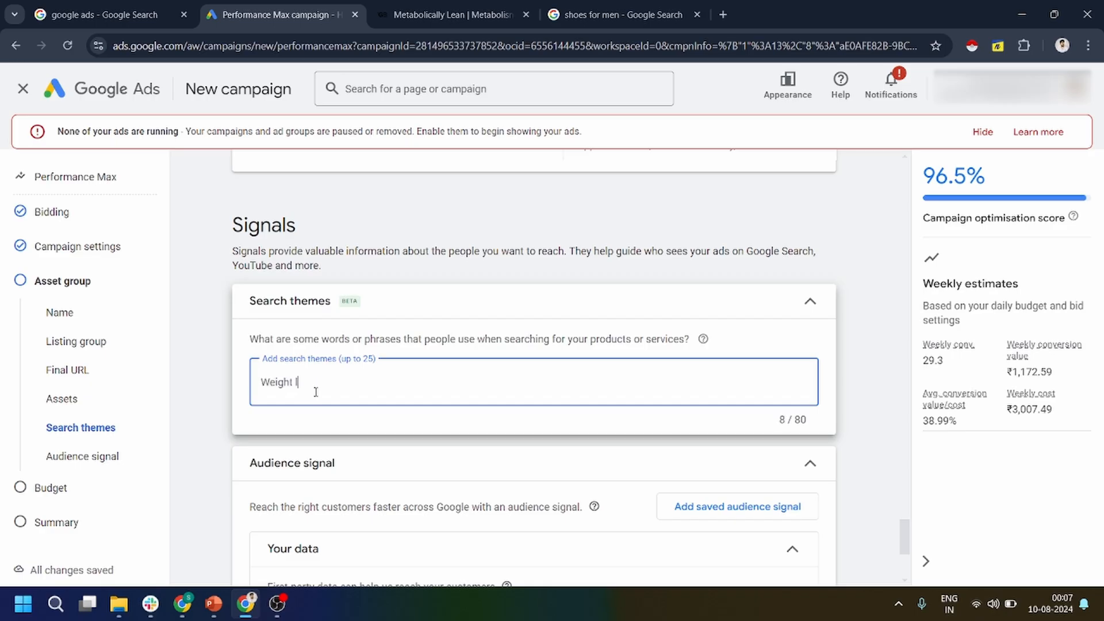
pyautogui.write('oss management')
pyautogui.press('Return')
pyautogui.moveTo(316, 396)
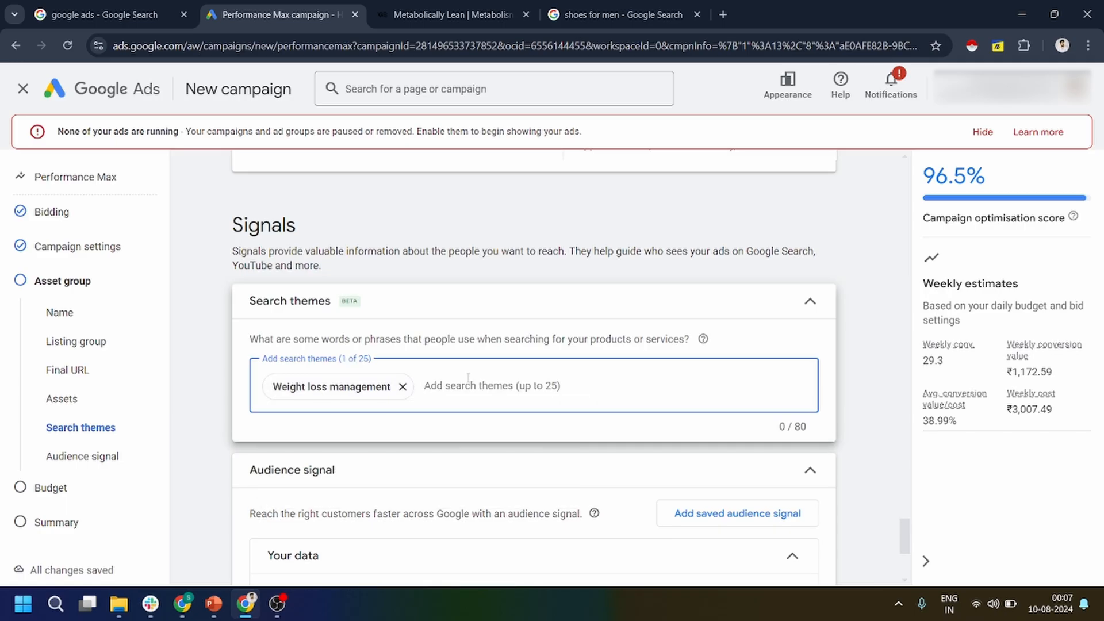
# Add "fat burner" as a second search theme.
pyautogui.write('f')
pyautogui.press('BackSpace')
pyautogui.write('fat ')
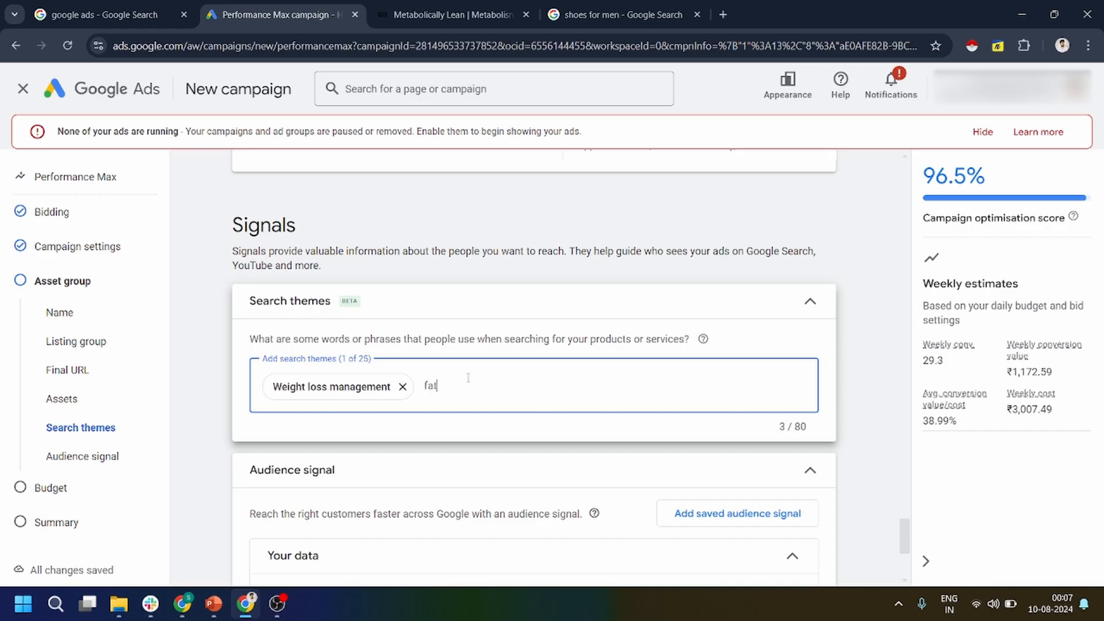
pyautogui.write('burner')
pyautogui.press('Return')
pyautogui.moveTo(470, 384)
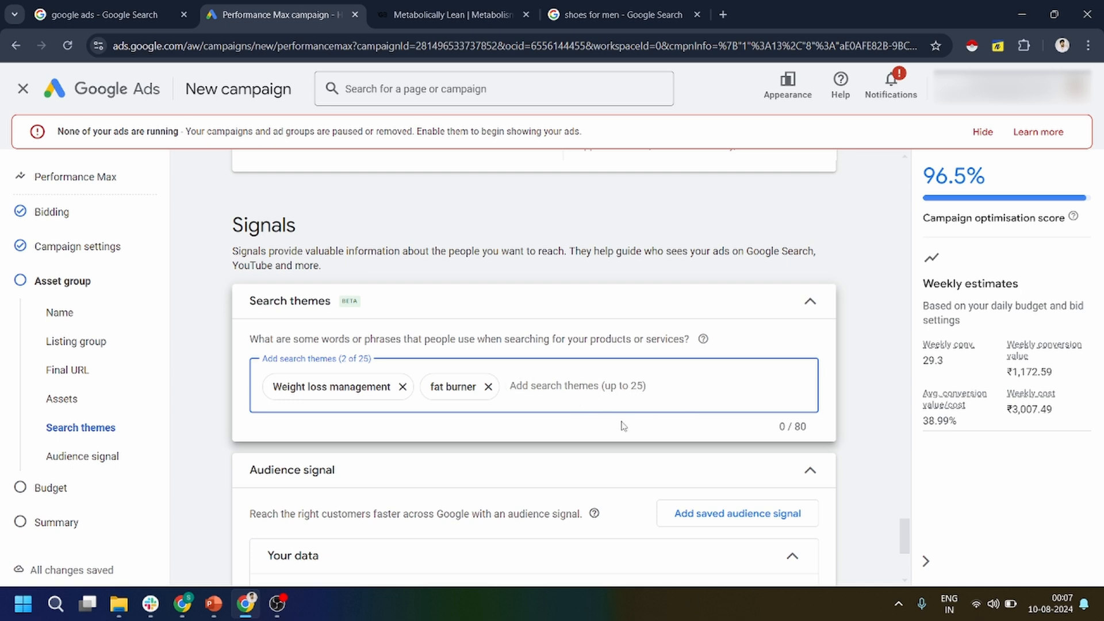
# Show the additional signals of the audience signal and open Interests & detailed demographics for editing.
pyautogui.scroll(-4, 576, 469)
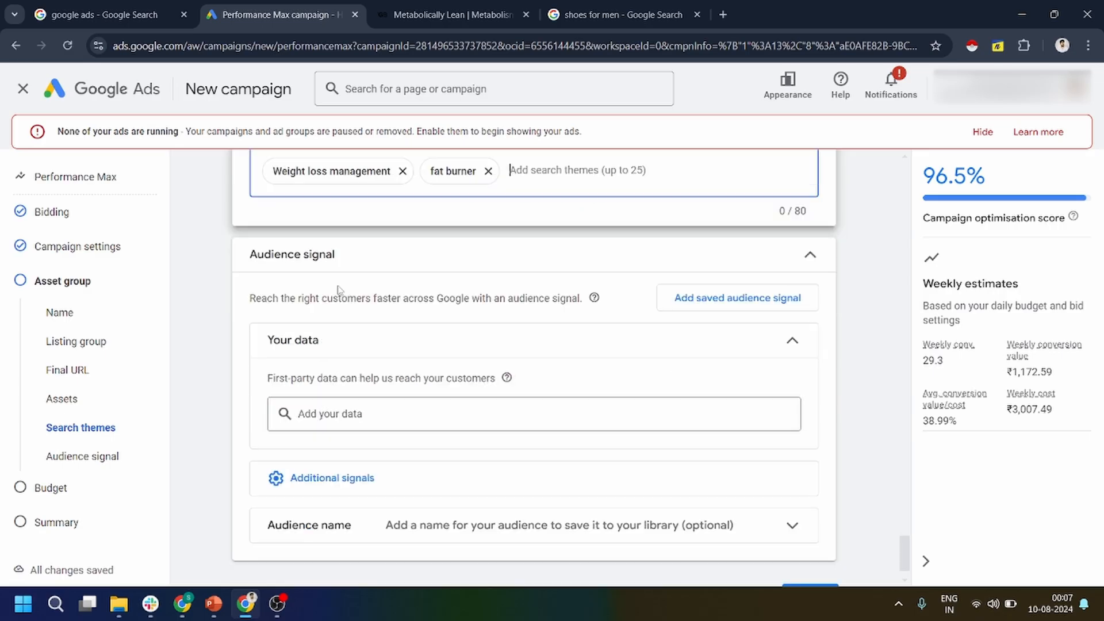
pyautogui.scroll(2, 346, 386)
pyautogui.scroll(-2, 357, 443)
pyautogui.scroll(3, 393, 202)
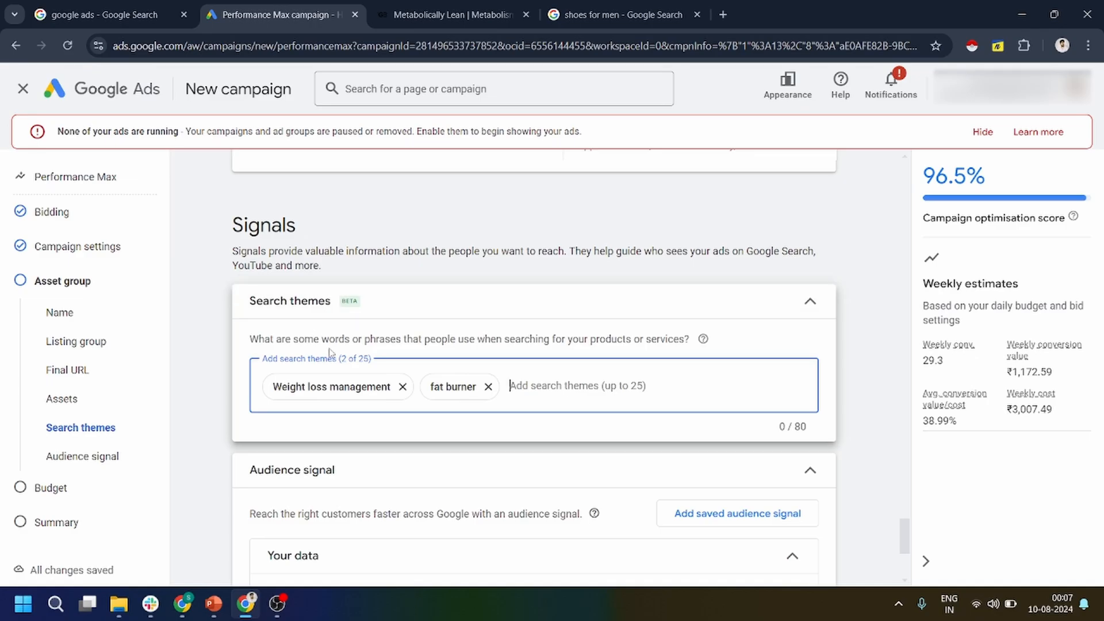
pyautogui.scroll(-5, 351, 375)
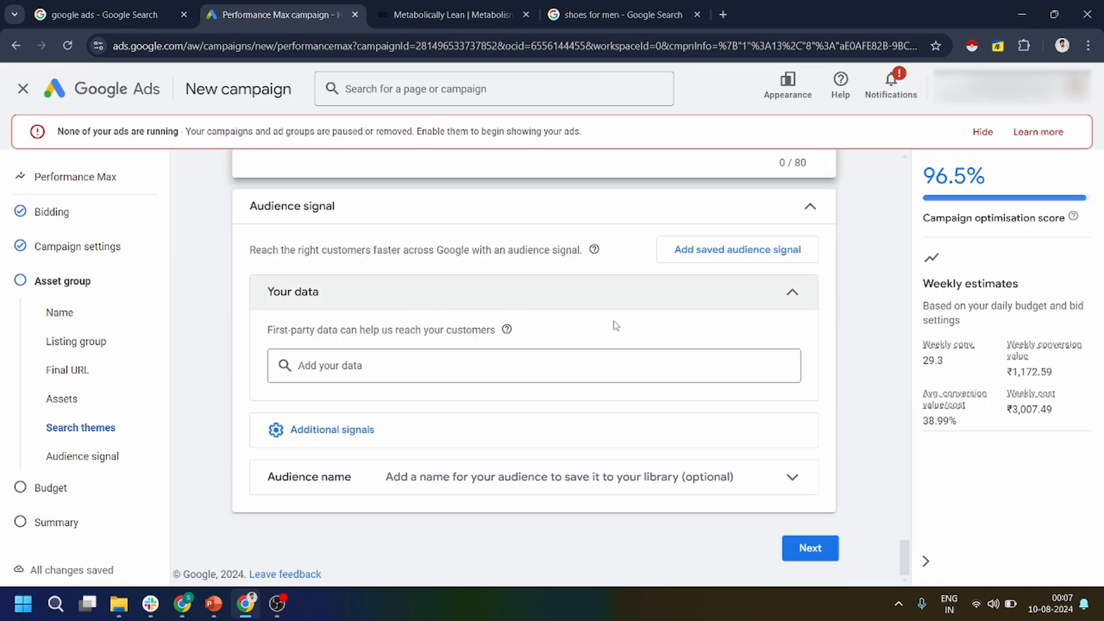
pyautogui.click(387, 436)
pyautogui.scroll(-1, 382, 441)
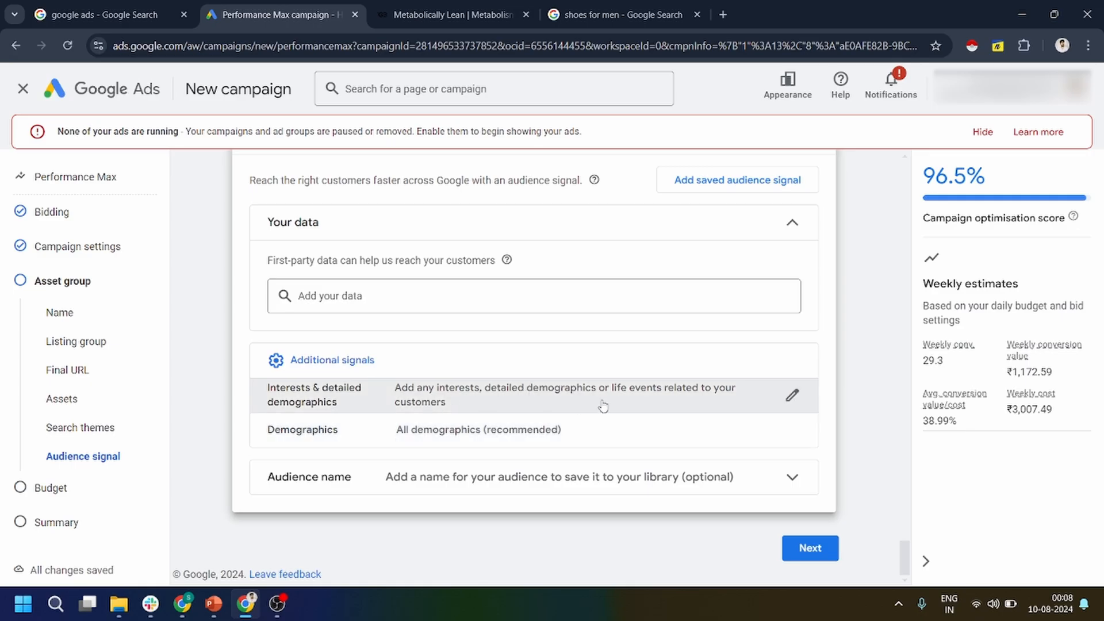
pyautogui.click(789, 396)
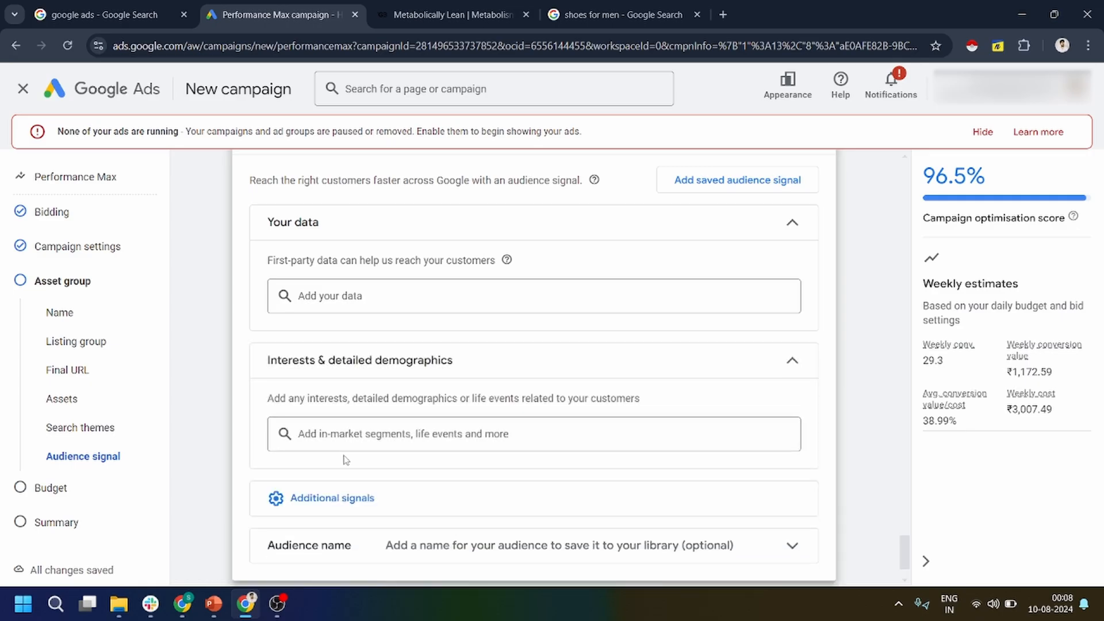
# Browse the in-market segments and select Sports & Fitness for the audience signal.
pyautogui.scroll(-1, 356, 454)
pyautogui.click(389, 377)
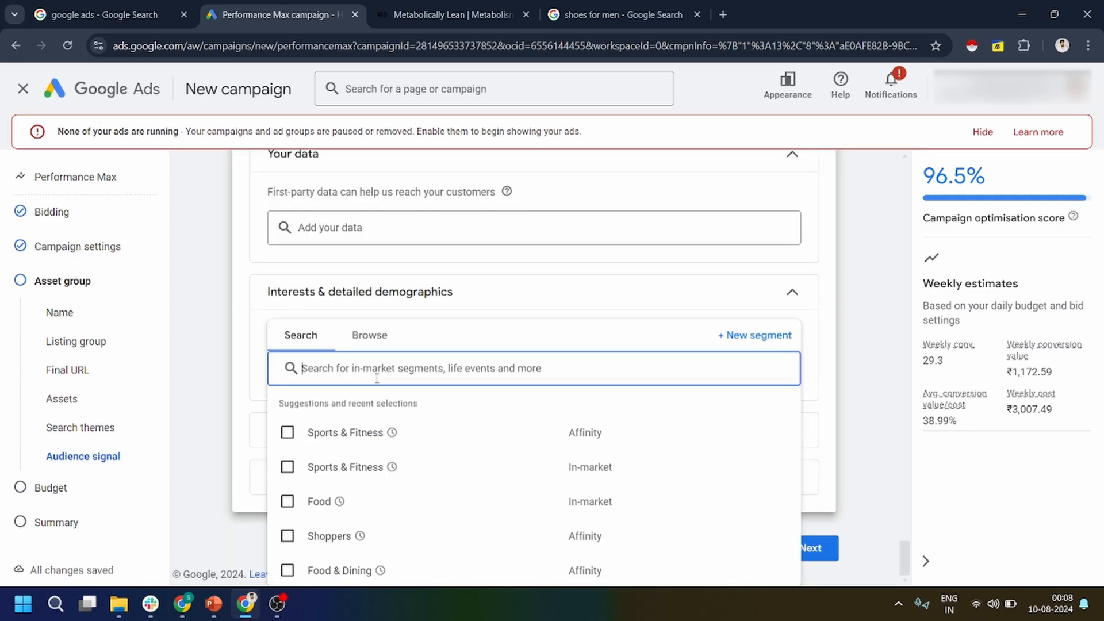
pyautogui.click(369, 342)
pyautogui.click(349, 402)
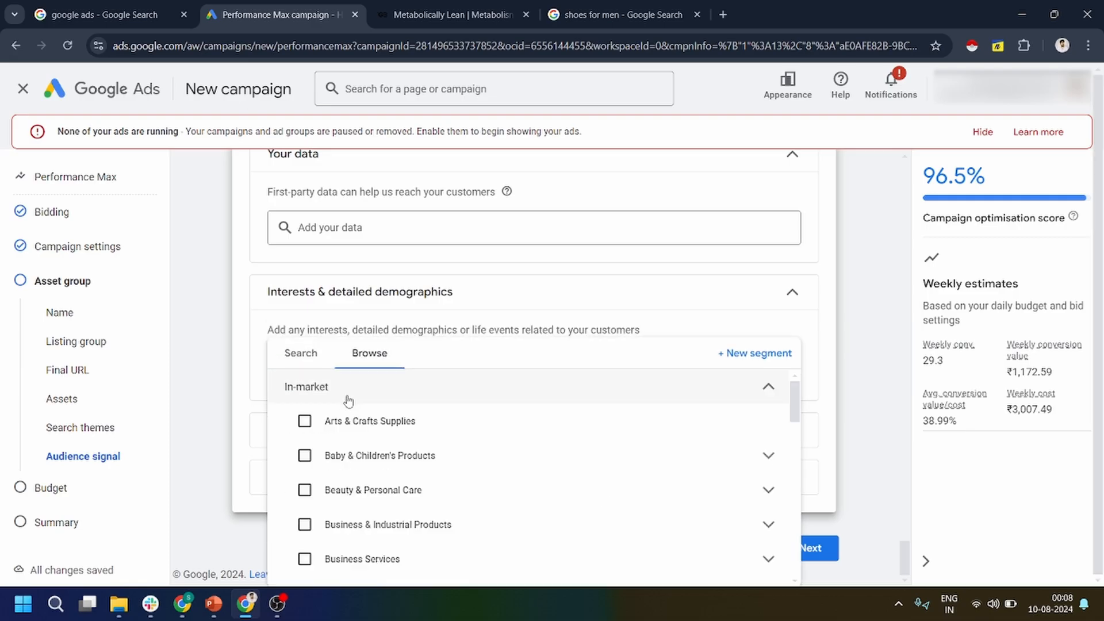
pyautogui.scroll(-10, 402, 501)
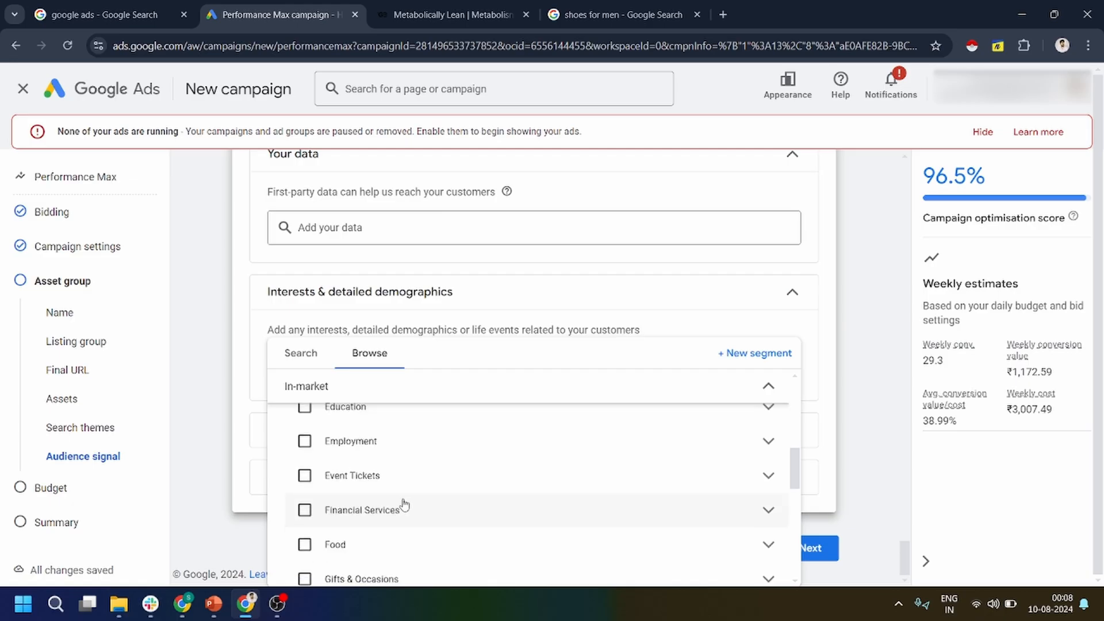
pyautogui.scroll(-2, 381, 501)
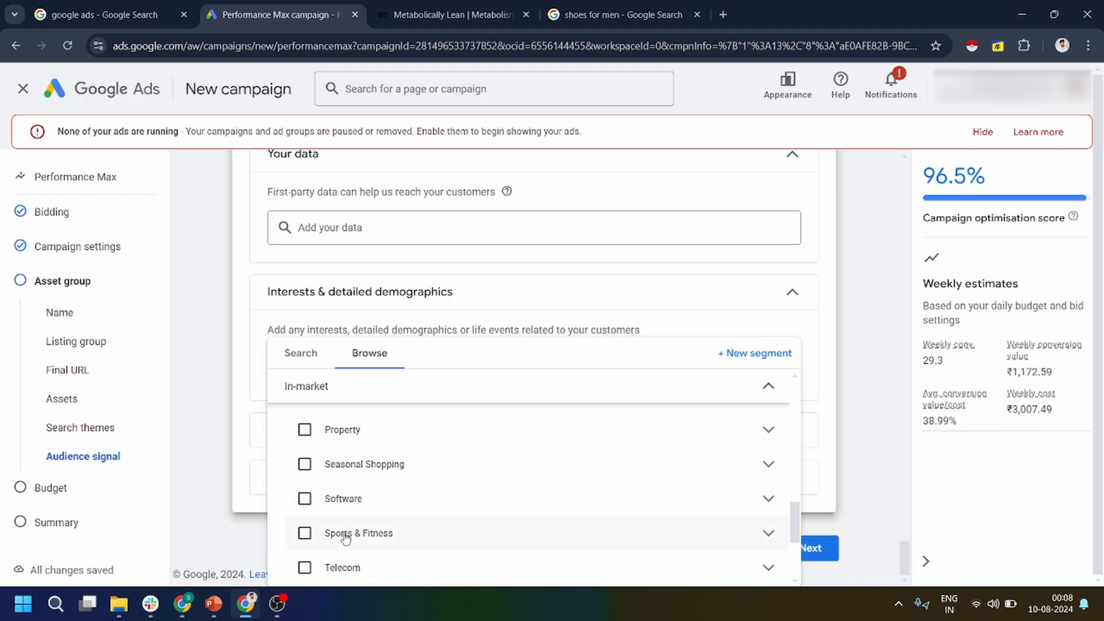
pyautogui.click(305, 533)
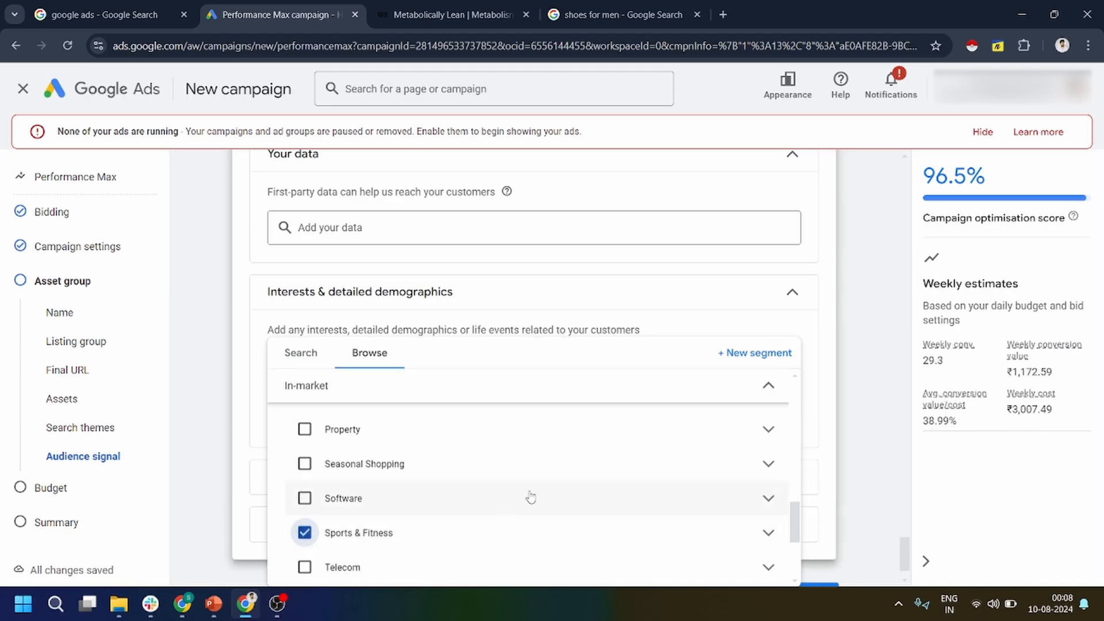
# Add the Sports & Fitness affinity segment to the audience signal and close the segment list.
pyautogui.scroll(-3, 552, 518)
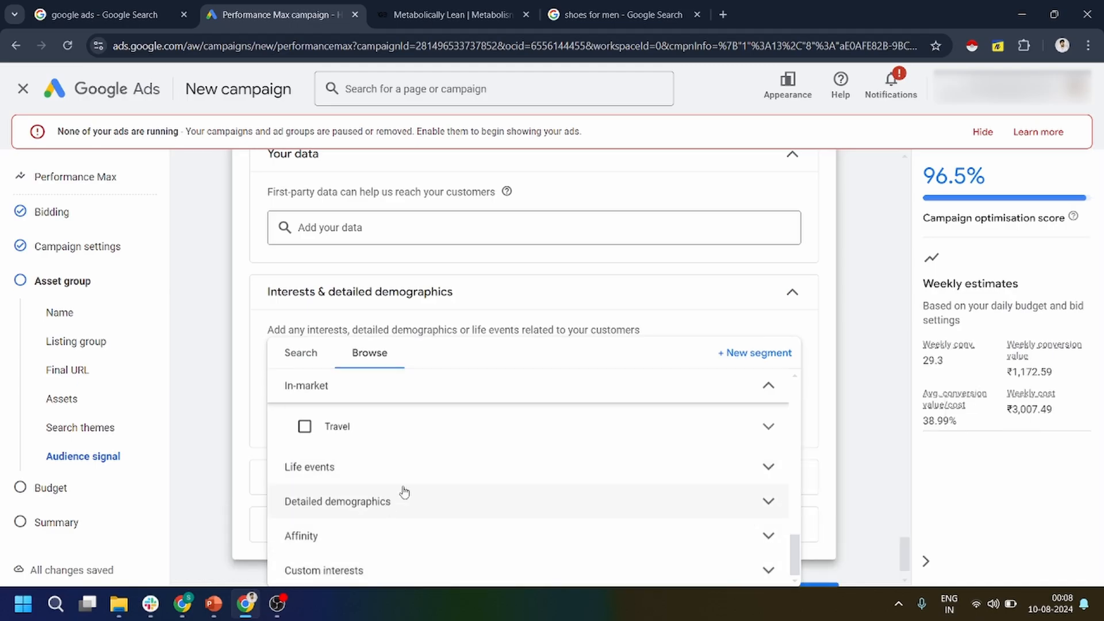
pyautogui.scroll(5, 401, 493)
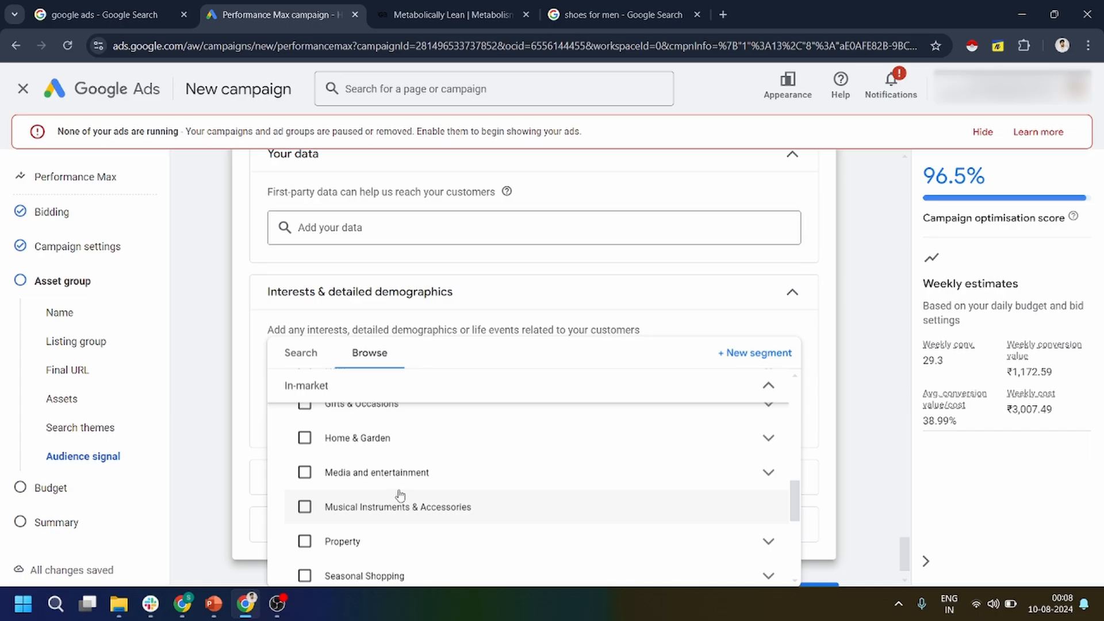
pyautogui.scroll(-6, 399, 496)
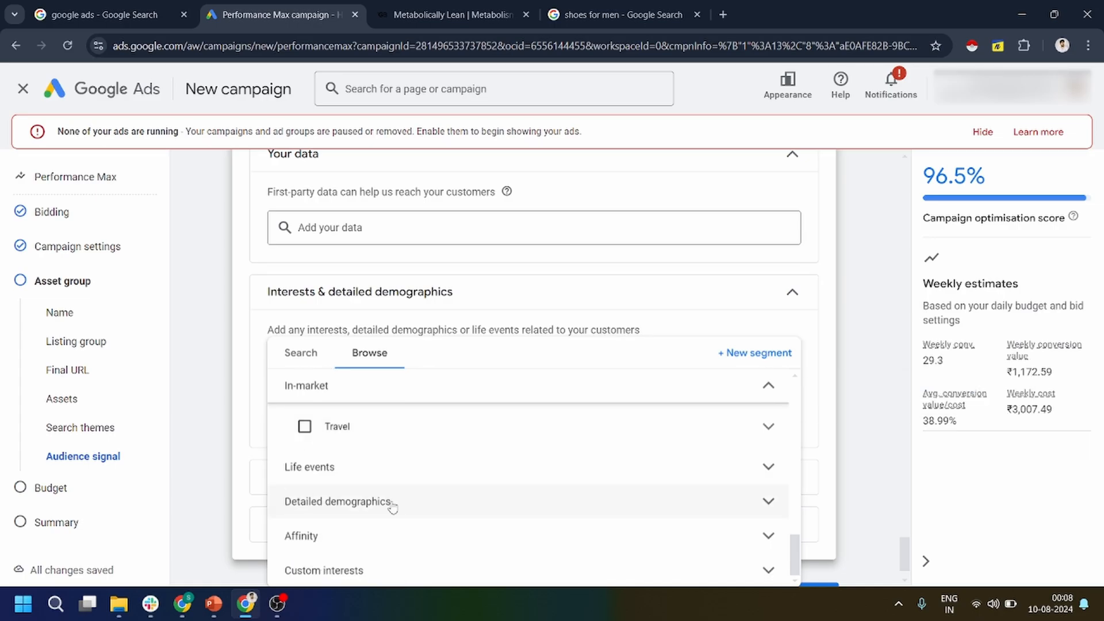
pyautogui.click(353, 532)
pyautogui.scroll(-5, 420, 500)
pyautogui.scroll(-4, 410, 499)
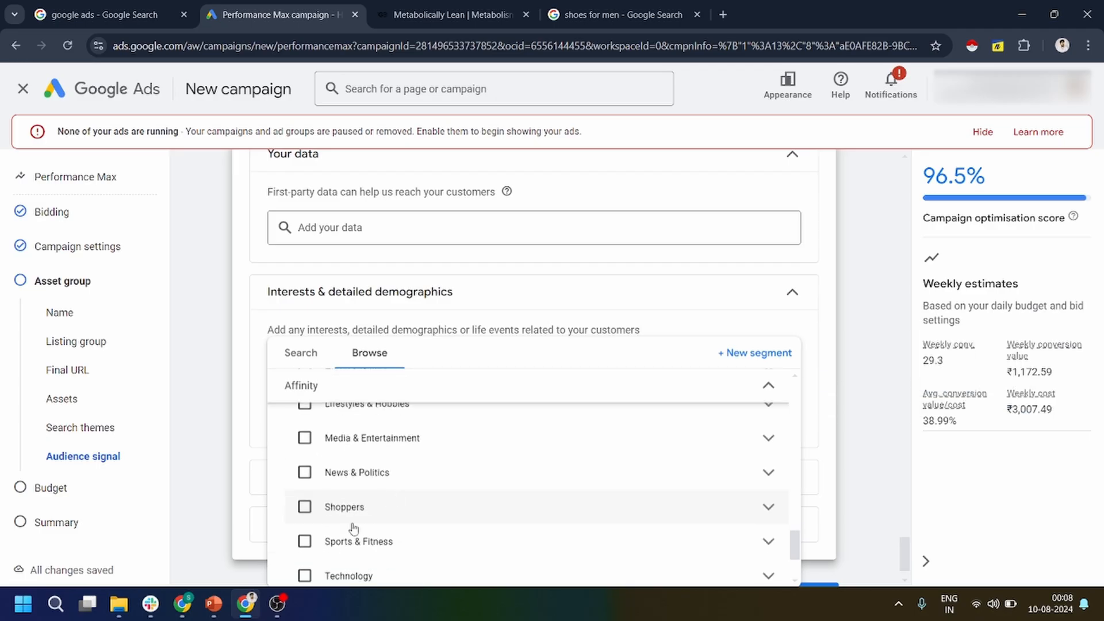
pyautogui.scroll(1, 334, 494)
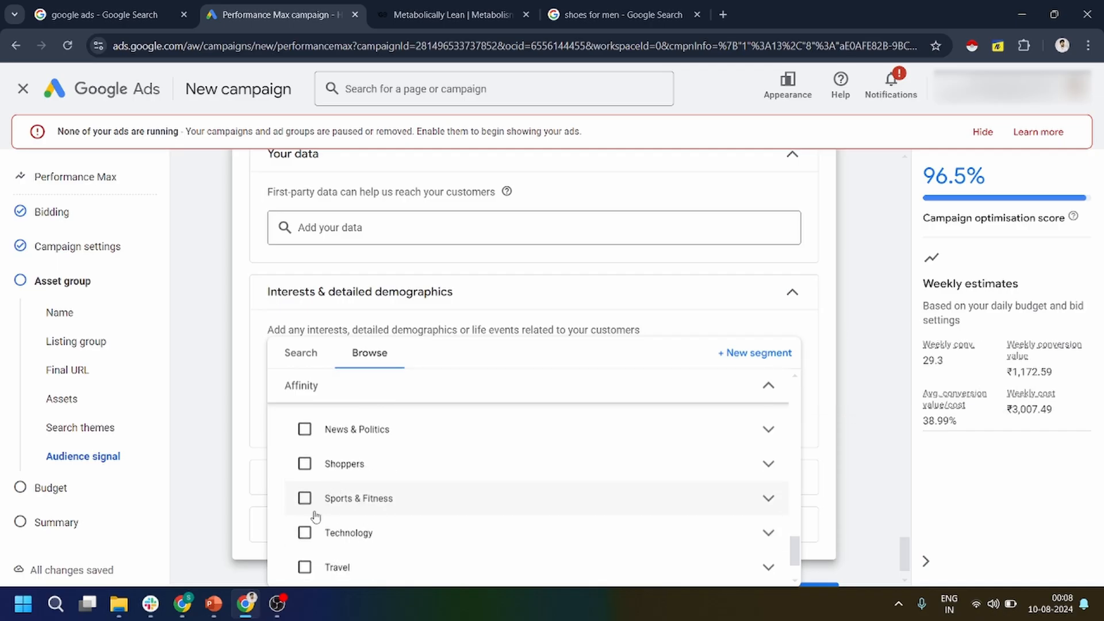
pyautogui.click(305, 498)
pyautogui.click(825, 393)
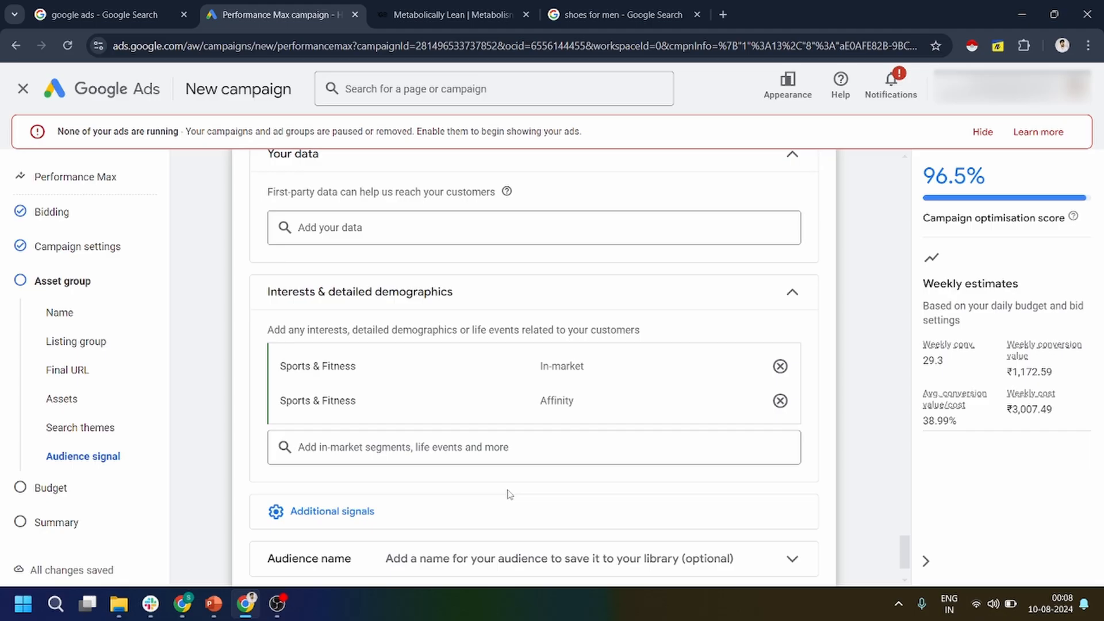
# Expand the optional audience name setting, leave it blank and continue to the campaign's budget.
pyautogui.scroll(-1, 581, 454)
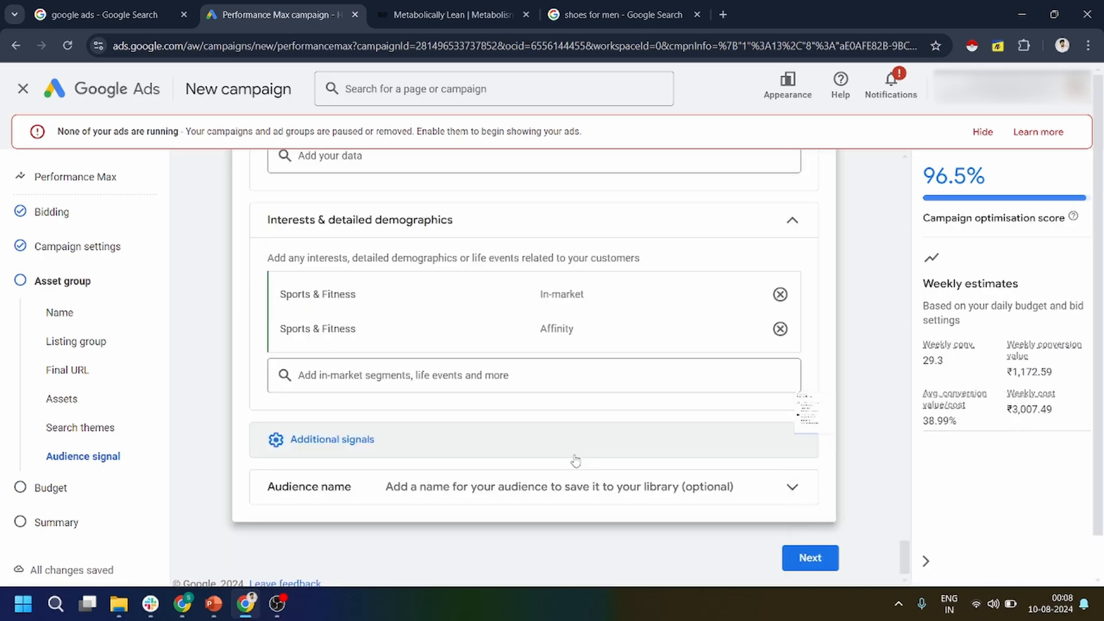
pyautogui.click(509, 488)
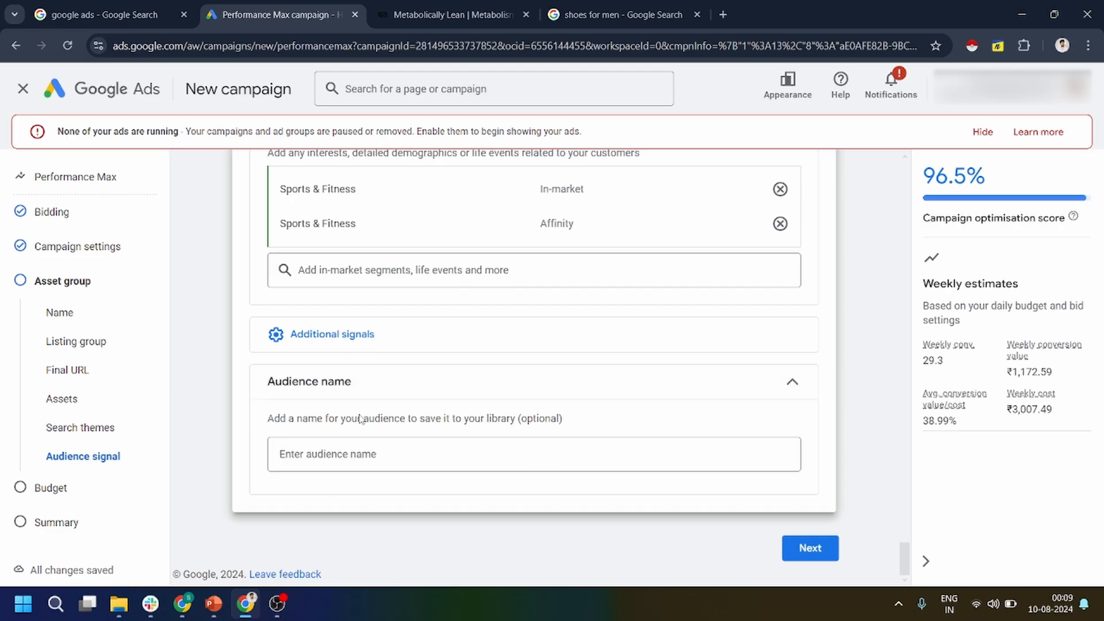
pyautogui.click(810, 548)
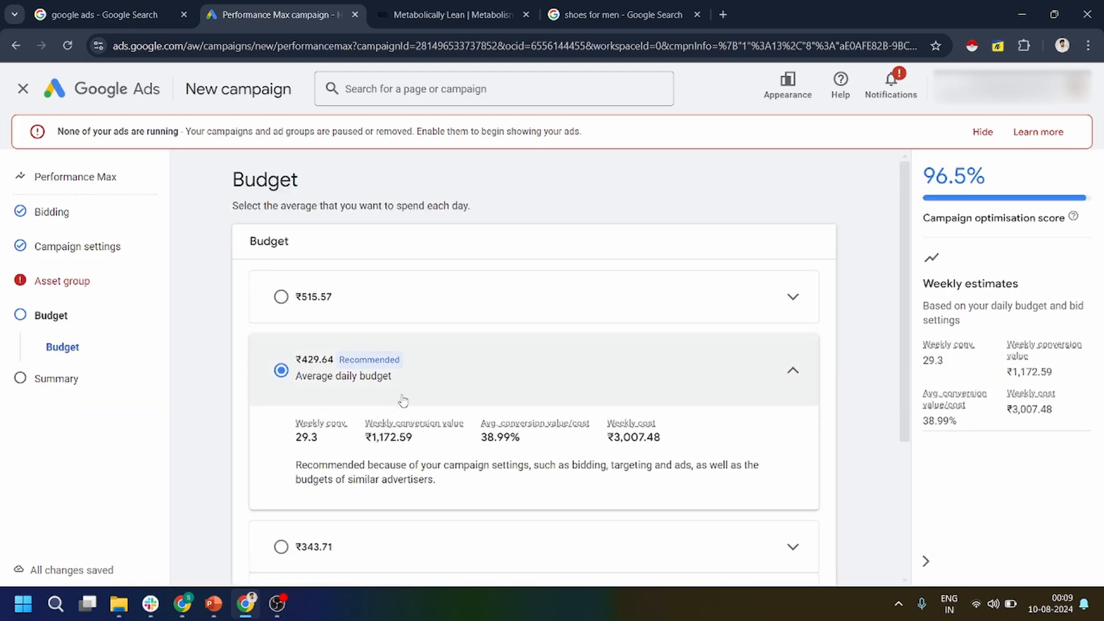
# Choose a custom budget and set the campaign's average daily budget to ₹1000.
pyautogui.scroll(-2, 355, 402)
pyautogui.scroll(-1, 345, 455)
pyautogui.click(338, 454)
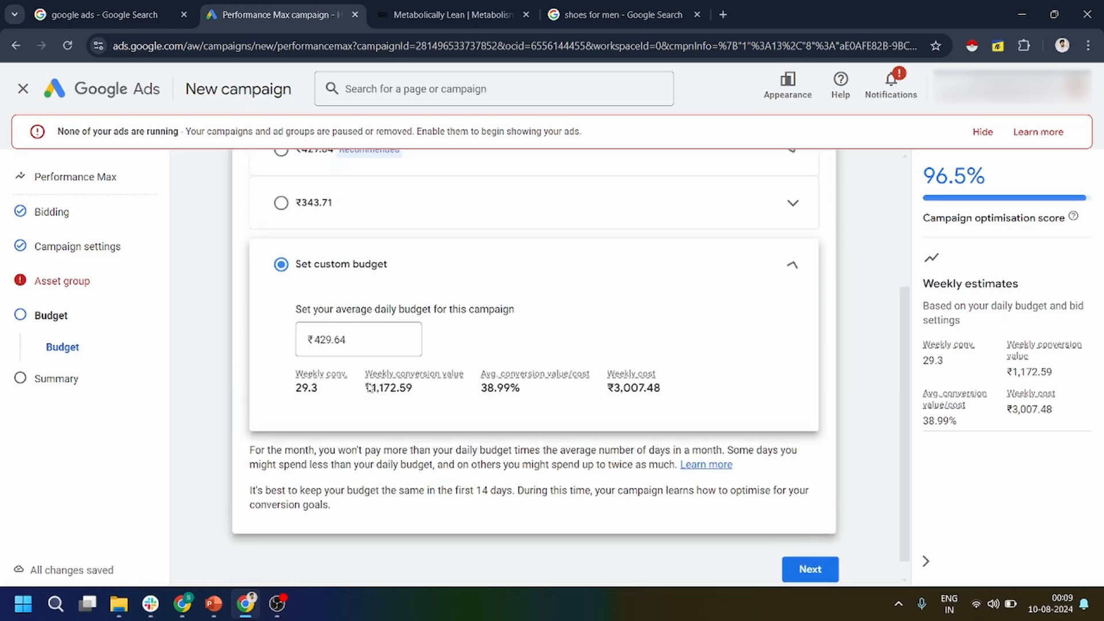
pyautogui.moveTo(374, 335); pyautogui.dragTo(303, 341)
pyautogui.press('BackSpace')
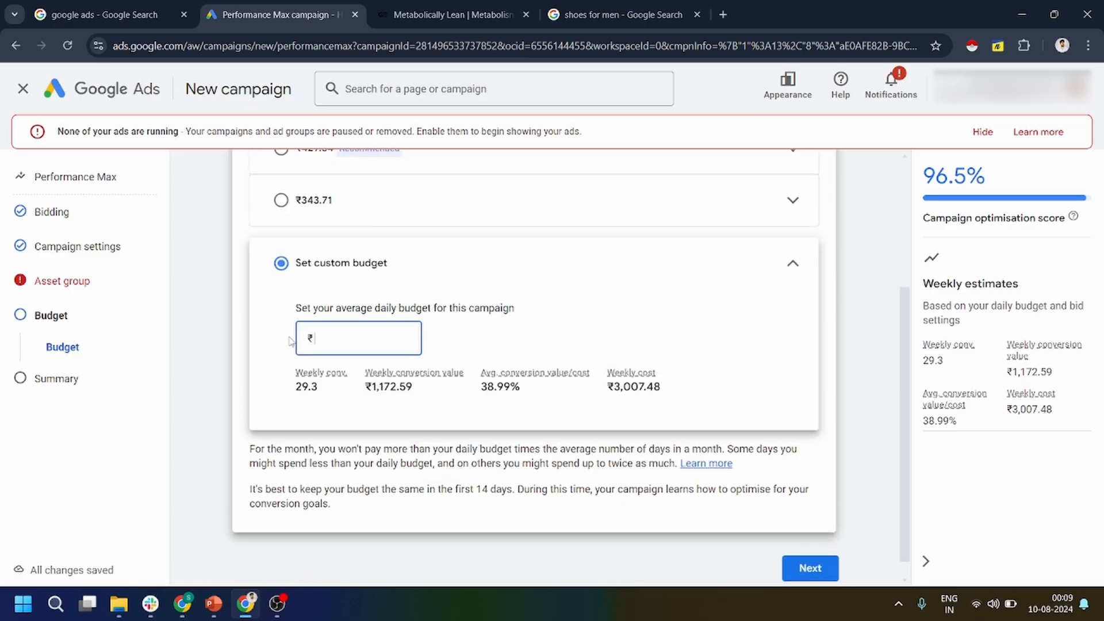
pyautogui.write('1000')
pyautogui.click(541, 264)
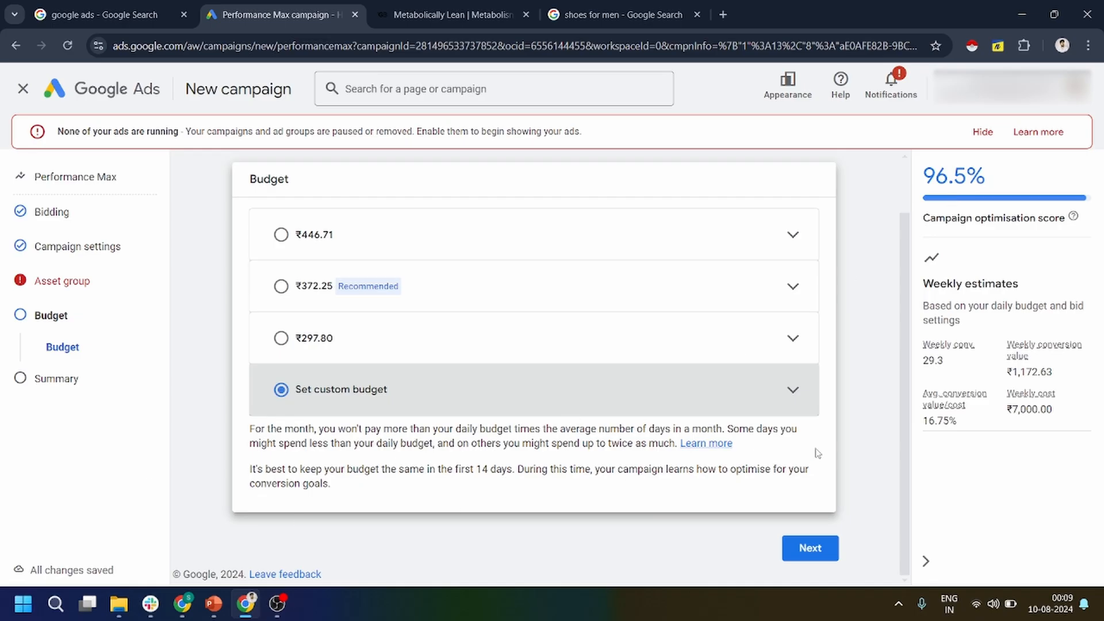
# Continue to the campaign summary and review its issues, recommendations and overview.
pyautogui.click(811, 548)
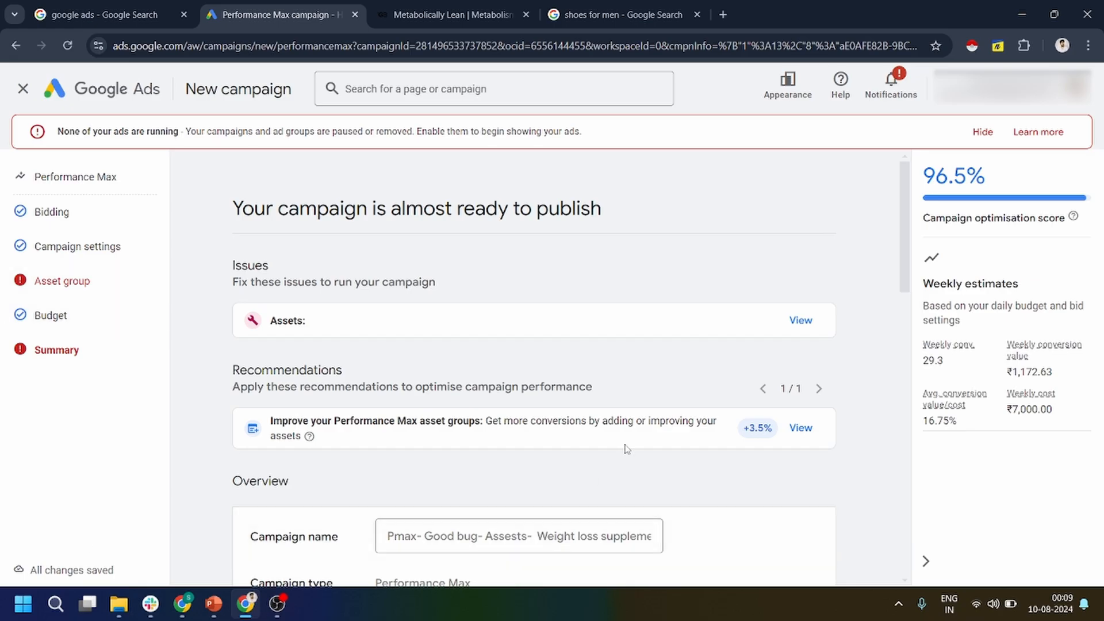
pyautogui.scroll(-10, 633, 460)
pyautogui.scroll(7, 662, 541)
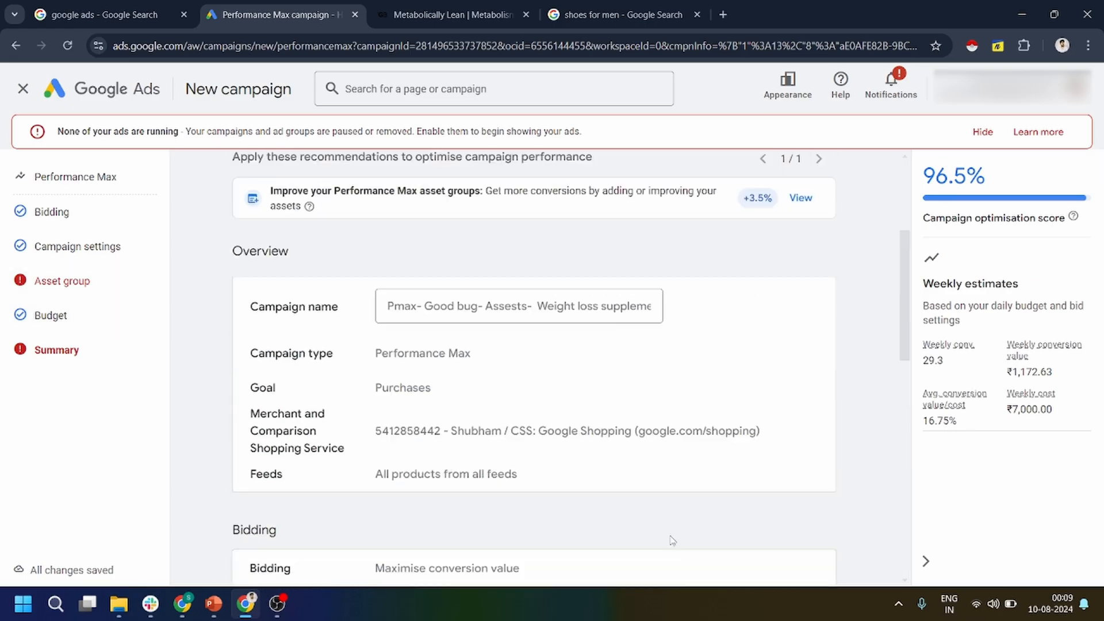
pyautogui.scroll(4, 671, 540)
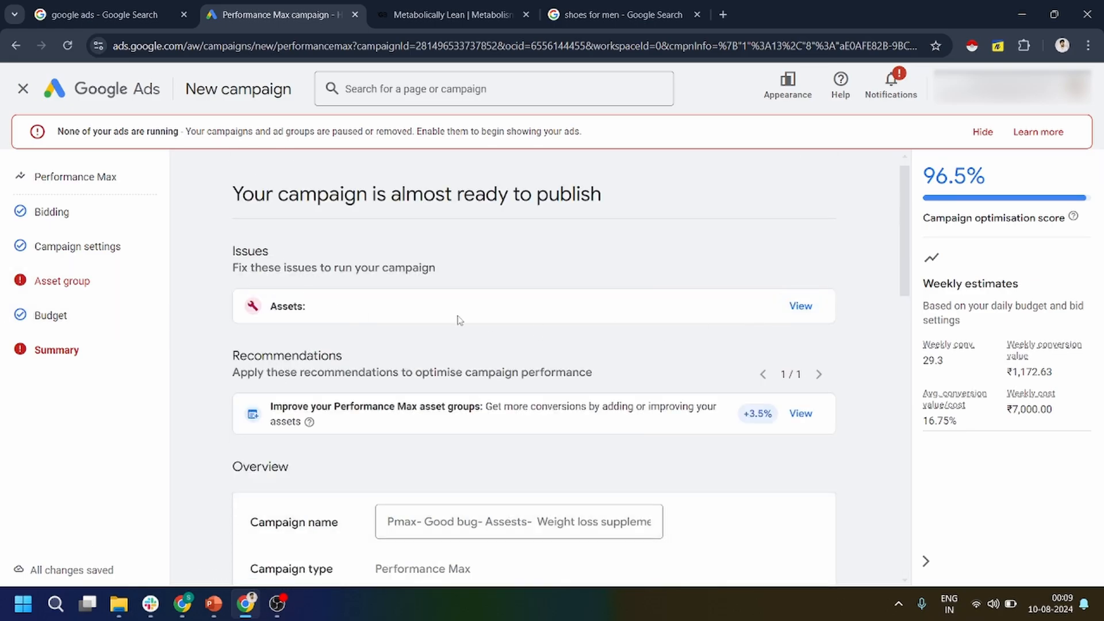